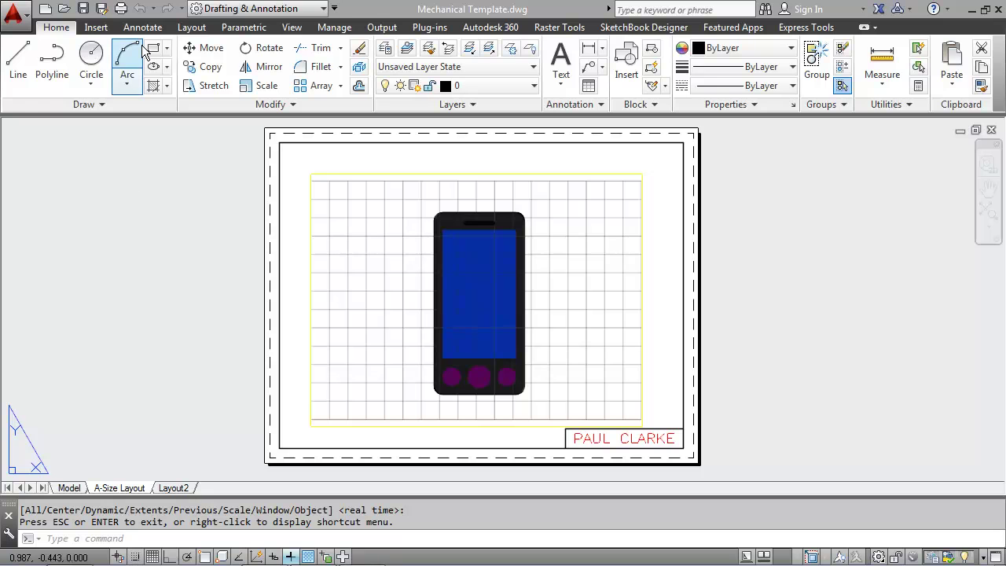
Step: Start a new drawing from the Tutorial-iArch template
click(49, 9)
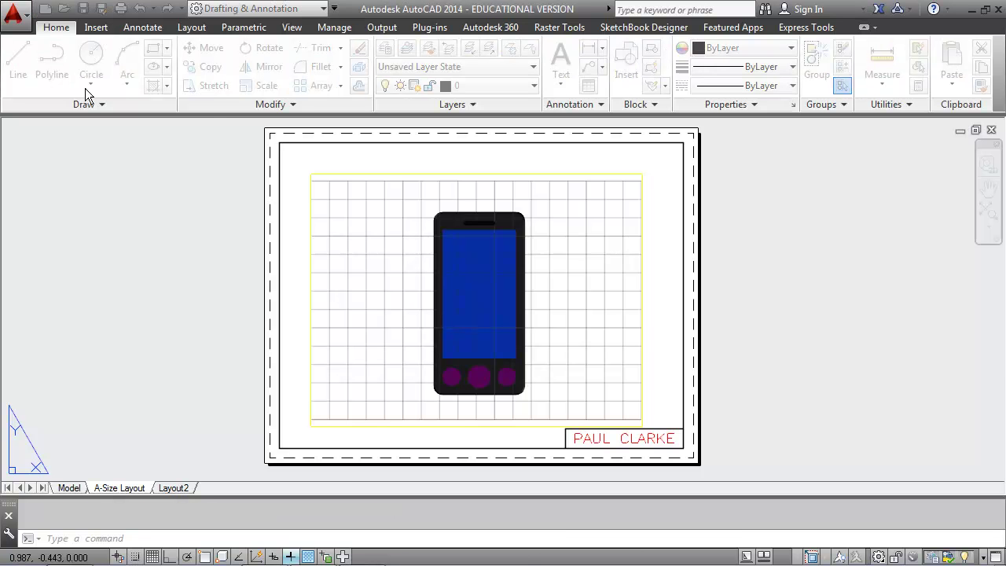
drag(882, 268, 704, 103)
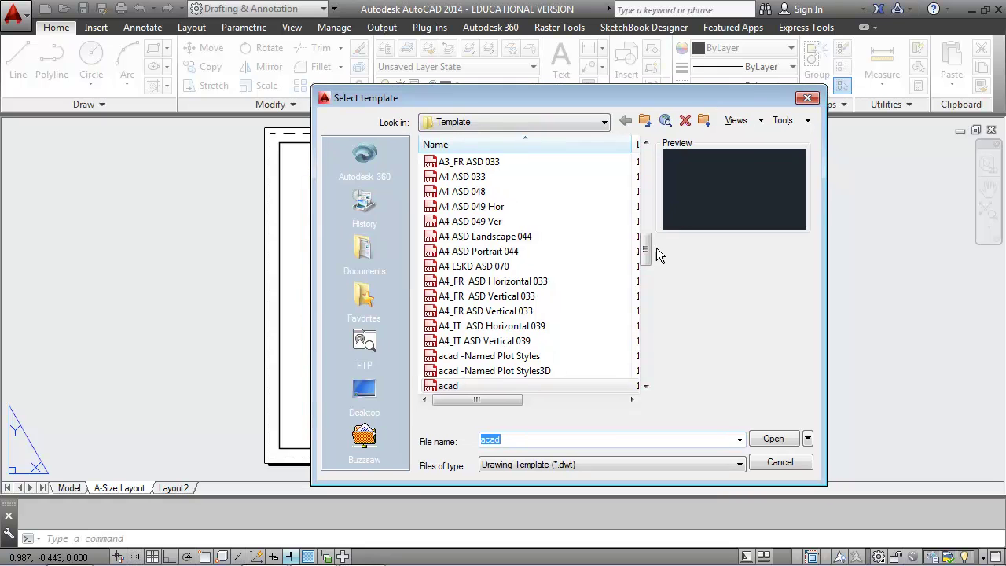
drag(648, 248, 635, 385)
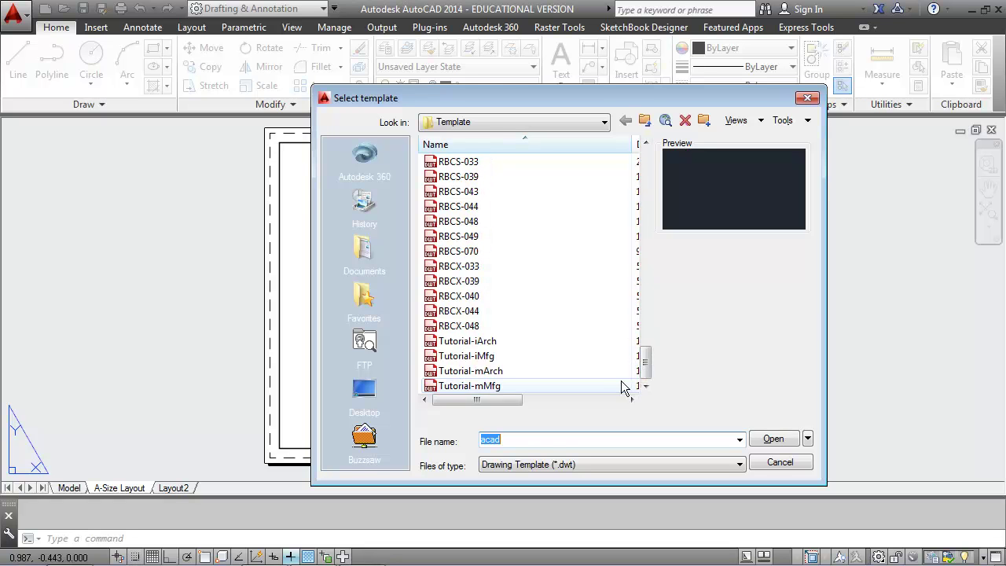
double_click(506, 342)
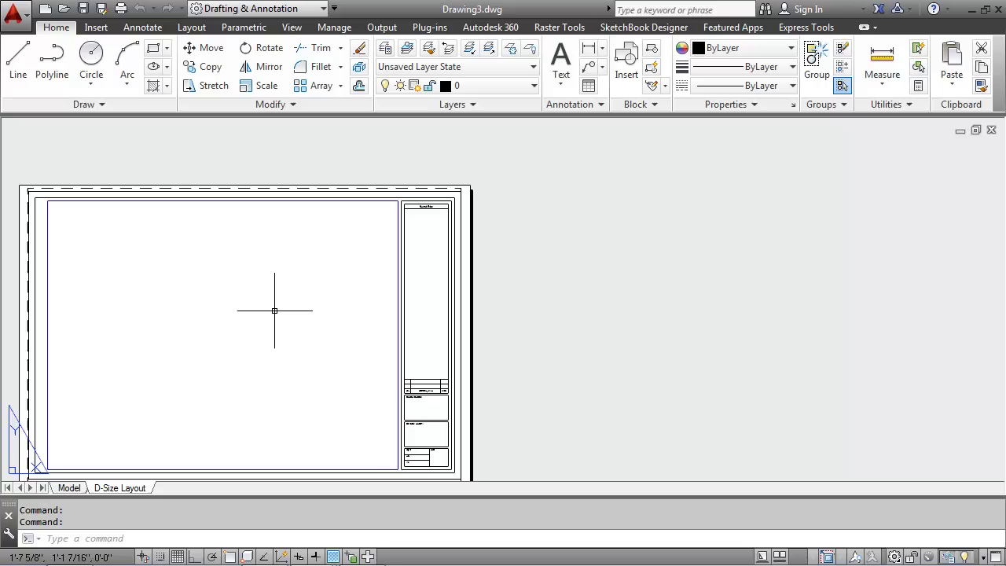
Step: Centre the D-Size layout sheet in view and confirm layer 0 is current
mouse_move(287, 315)
middle_down()
mouse_move(333, 292)
mouse_move(553, 275)
middle_up()
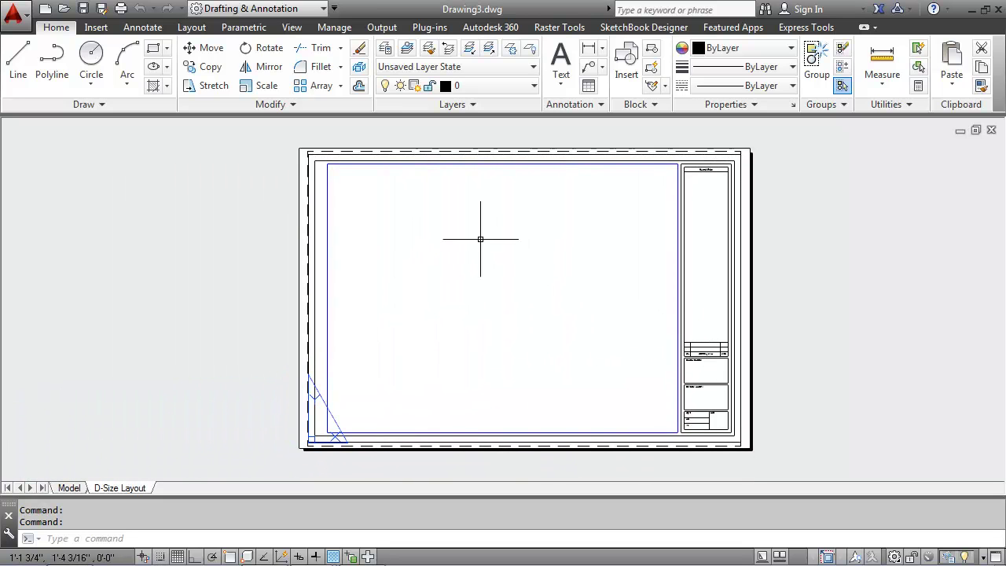
click(486, 86)
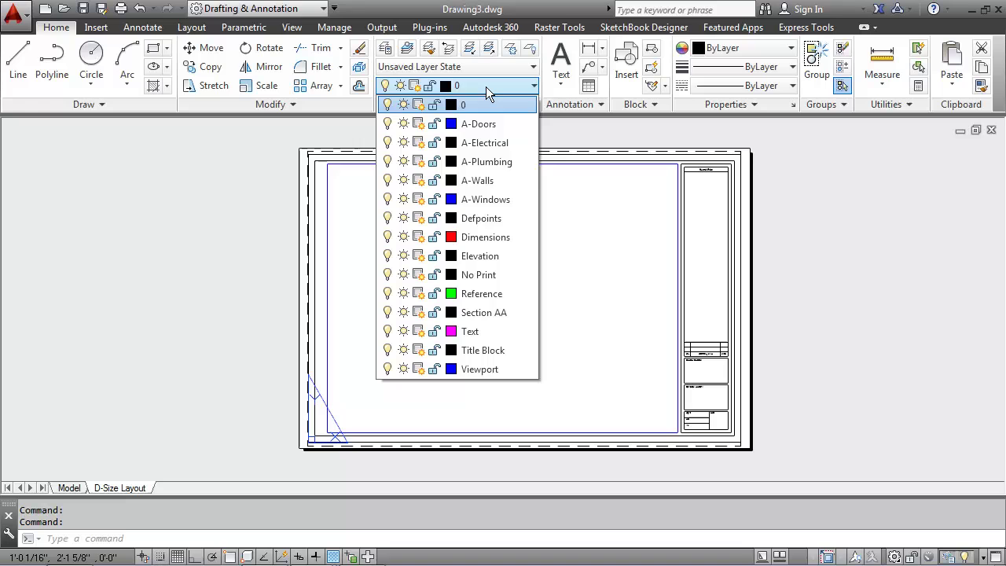
click(553, 126)
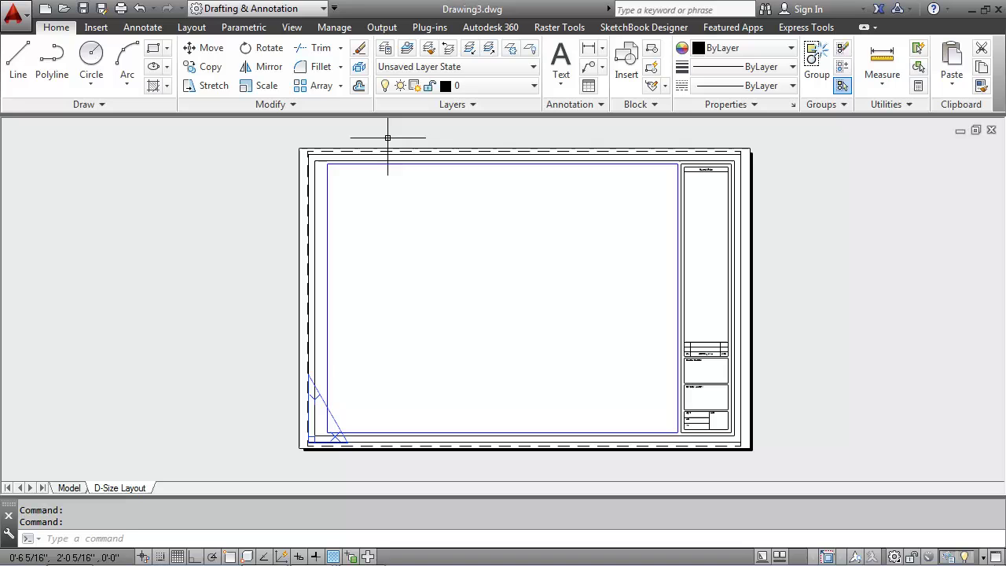
Step: Create a new drawing from Tutorial-mArch and centre its ISO A1 layout sheet
click(45, 8)
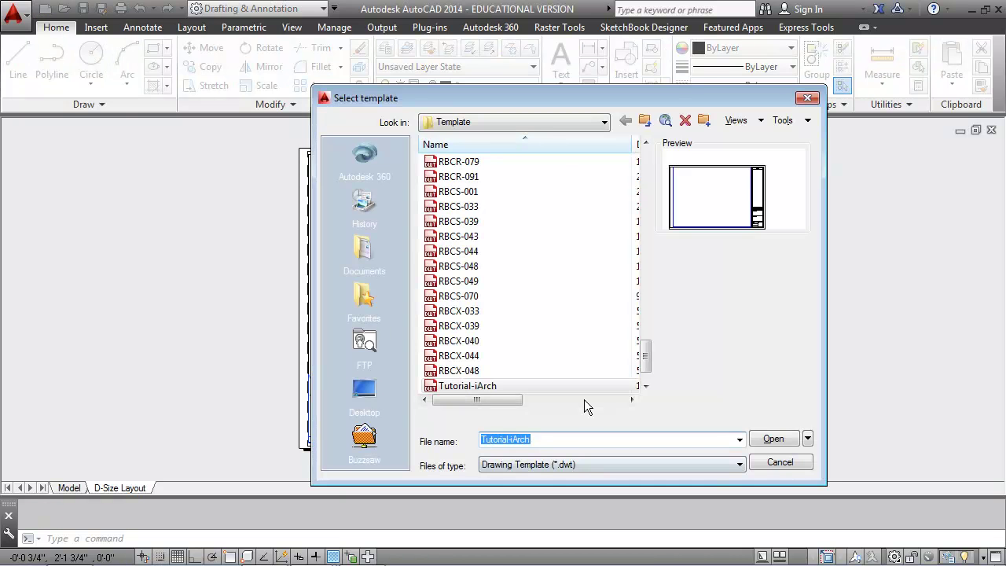
drag(645, 355, 646, 373)
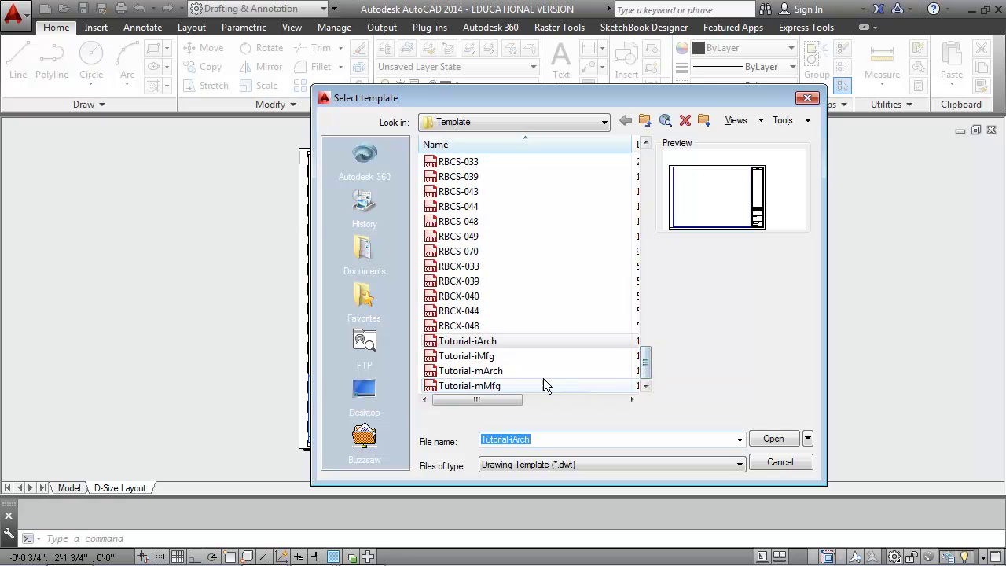
double_click(512, 372)
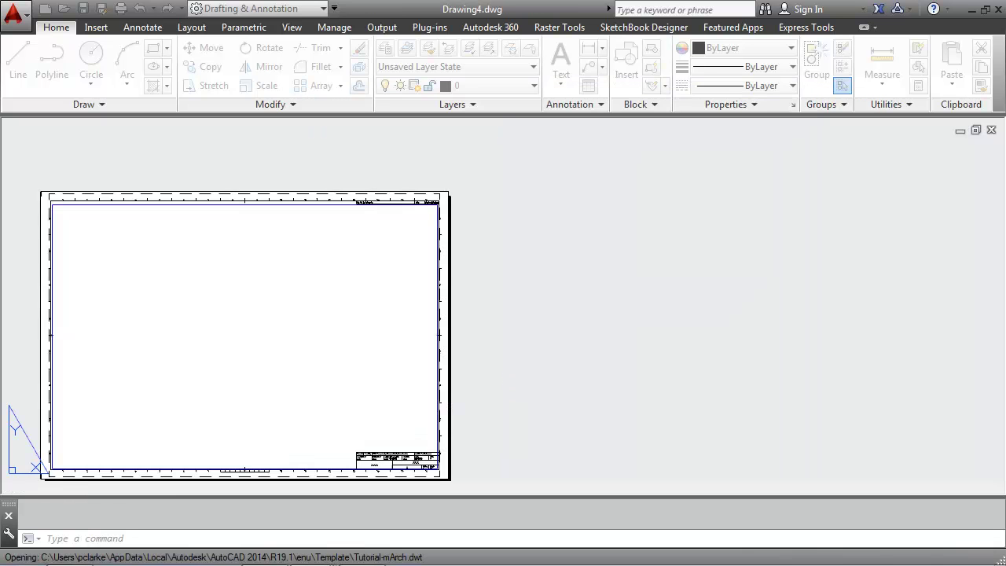
middle_drag(304, 337, 580, 301)
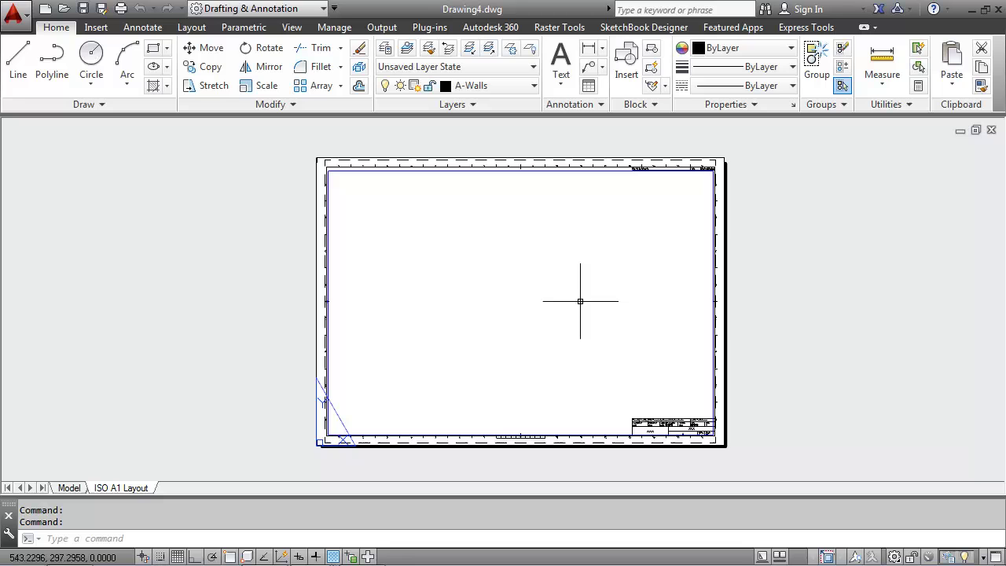
Step: Create a drawing from Tutorial-iMfg, centre its D-Size sheet, and confirm Model-Front is current
click(45, 9)
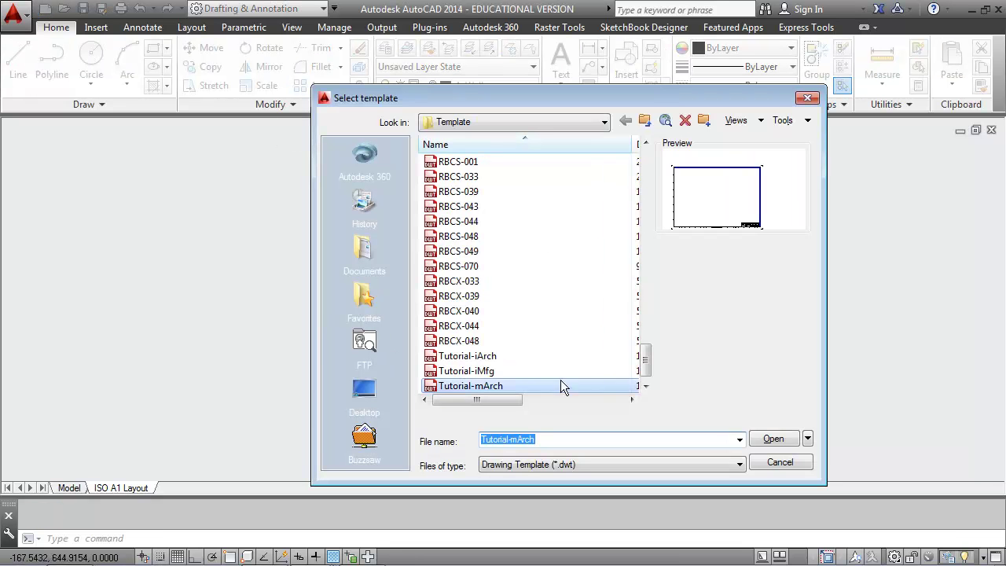
double_click(532, 371)
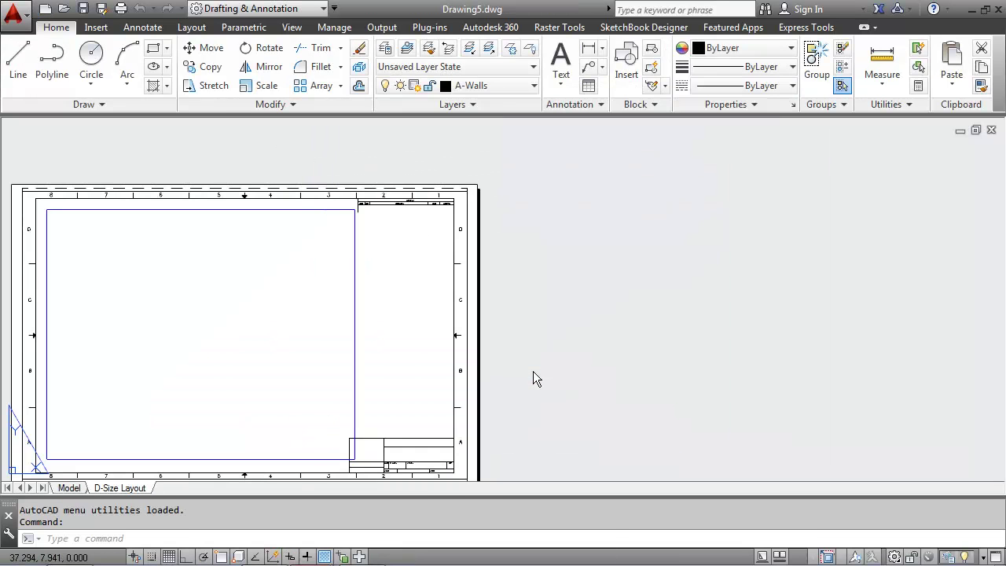
middle_drag(287, 369, 535, 347)
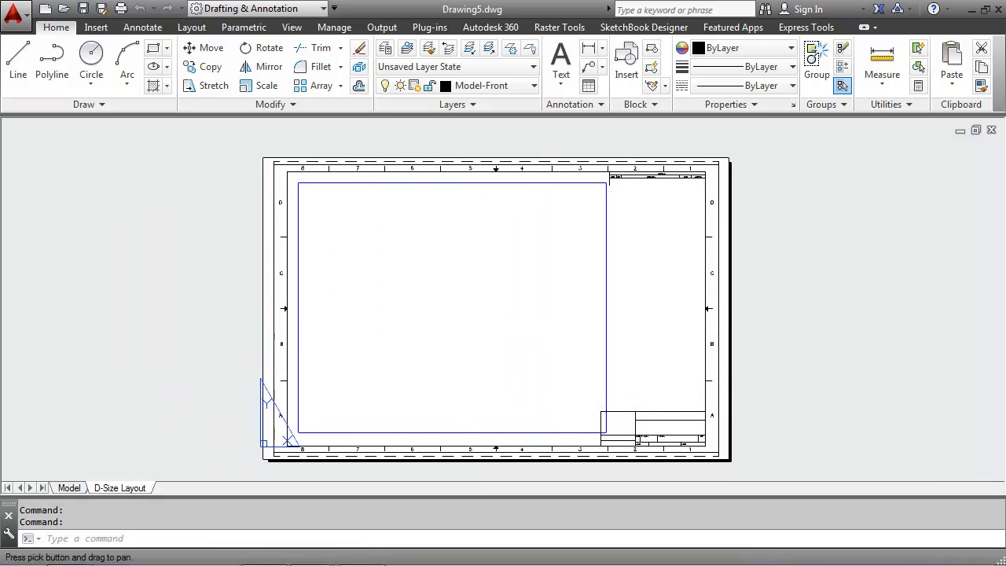
click(469, 86)
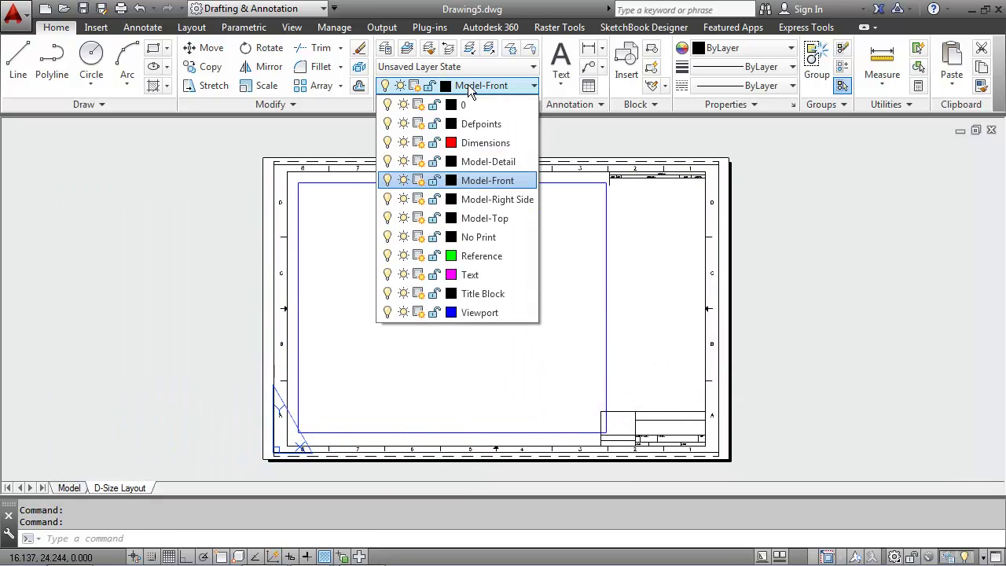
click(557, 128)
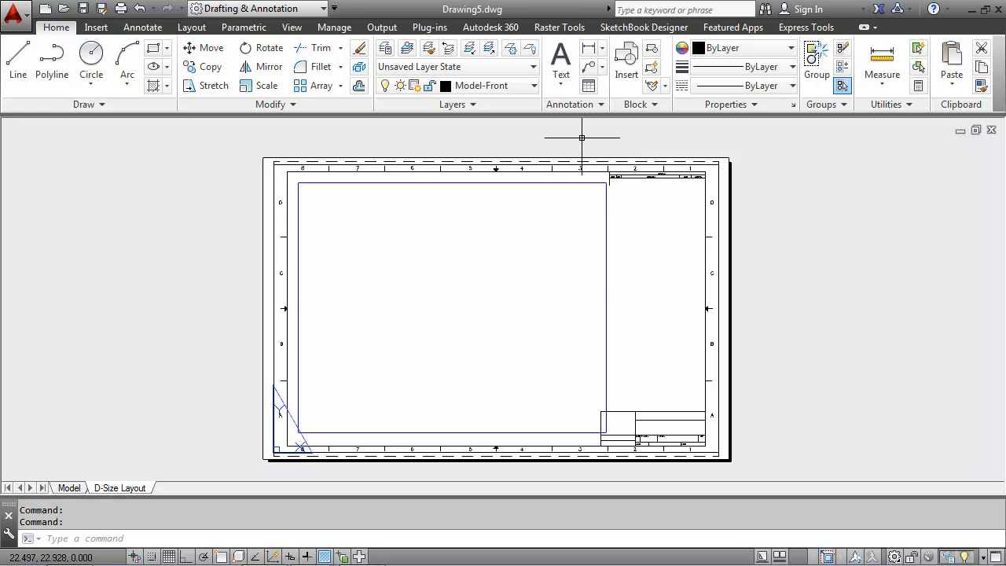
click(116, 539)
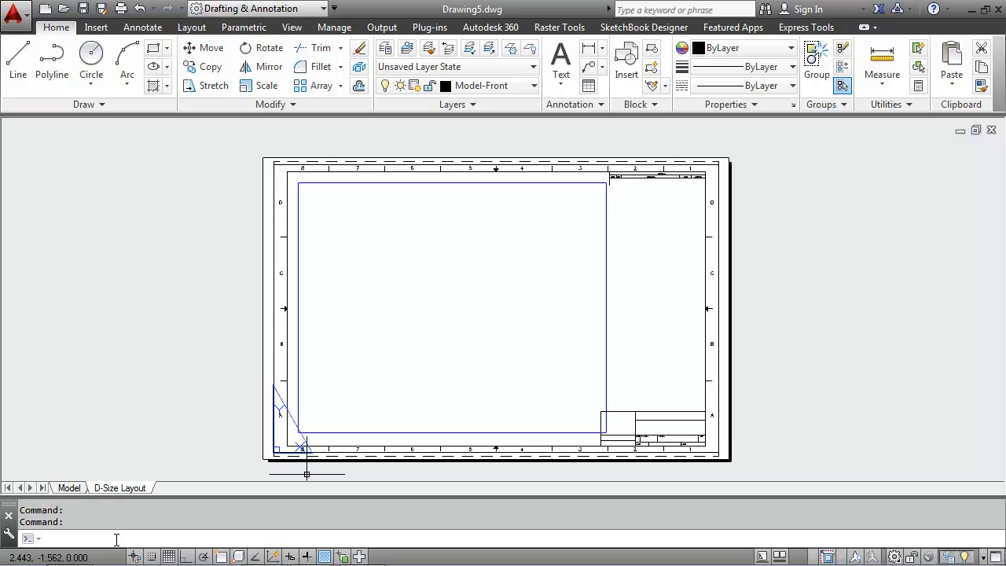
text(status)
key(Return)
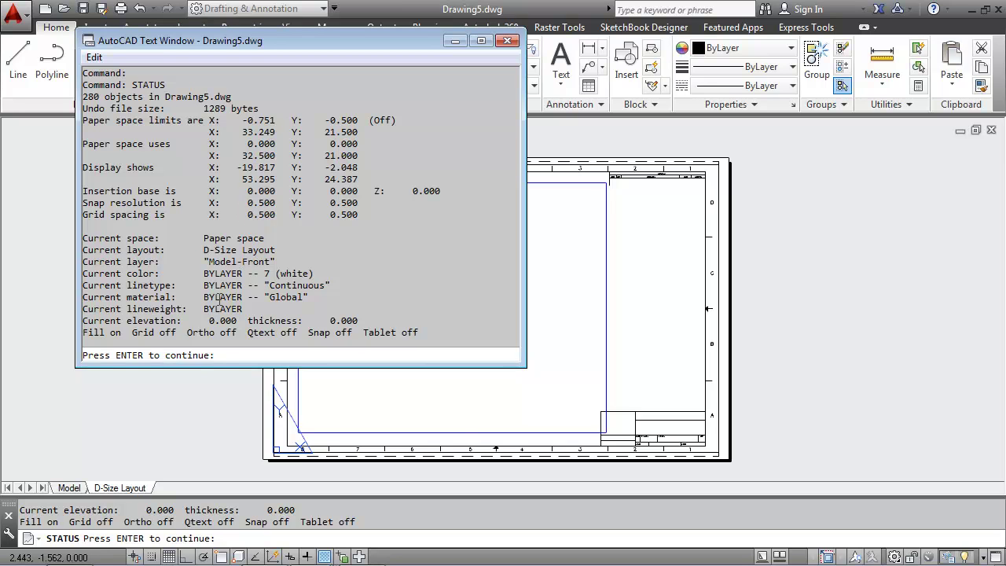
click(507, 41)
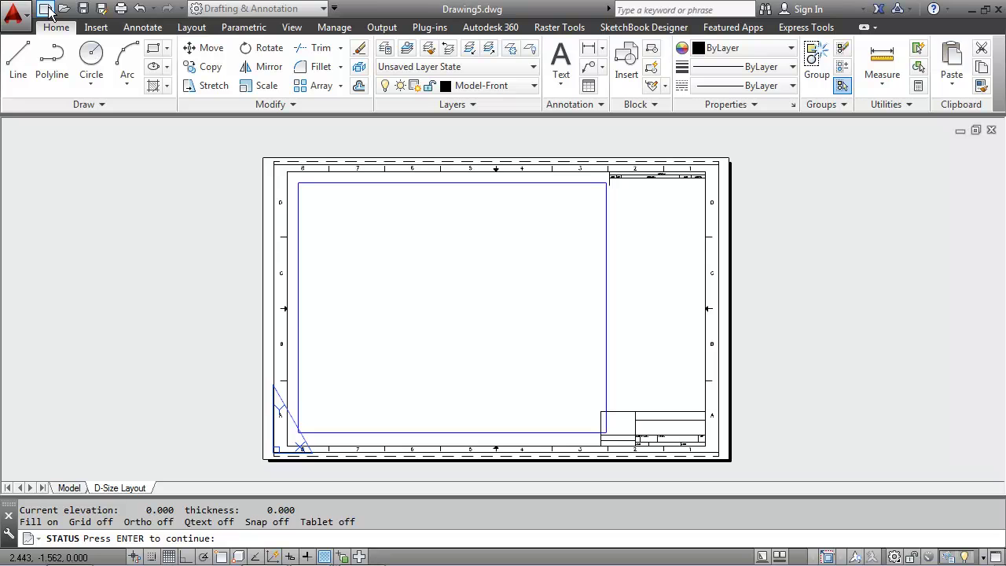
key(Return)
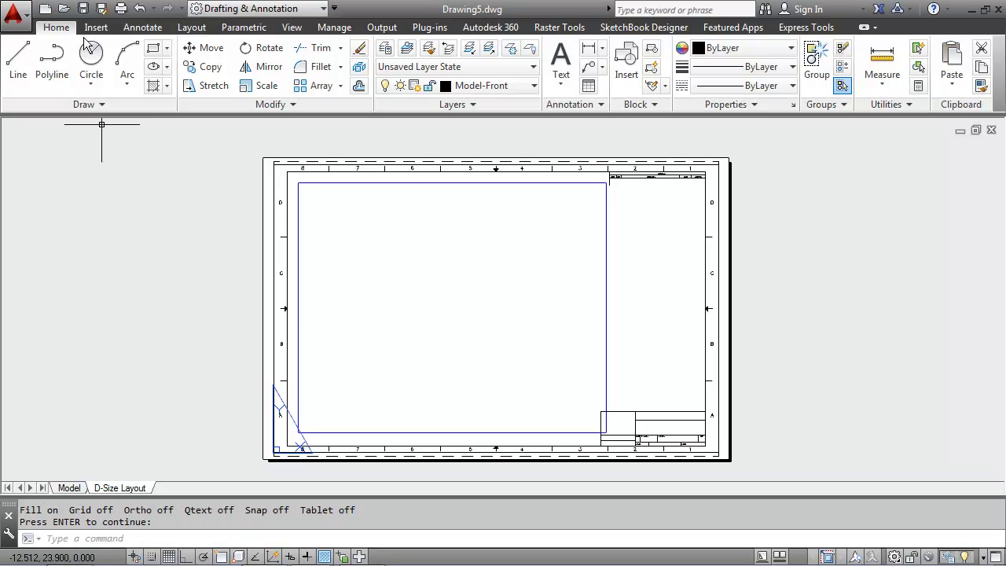
Step: Create a new drawing from the acad template
click(45, 9)
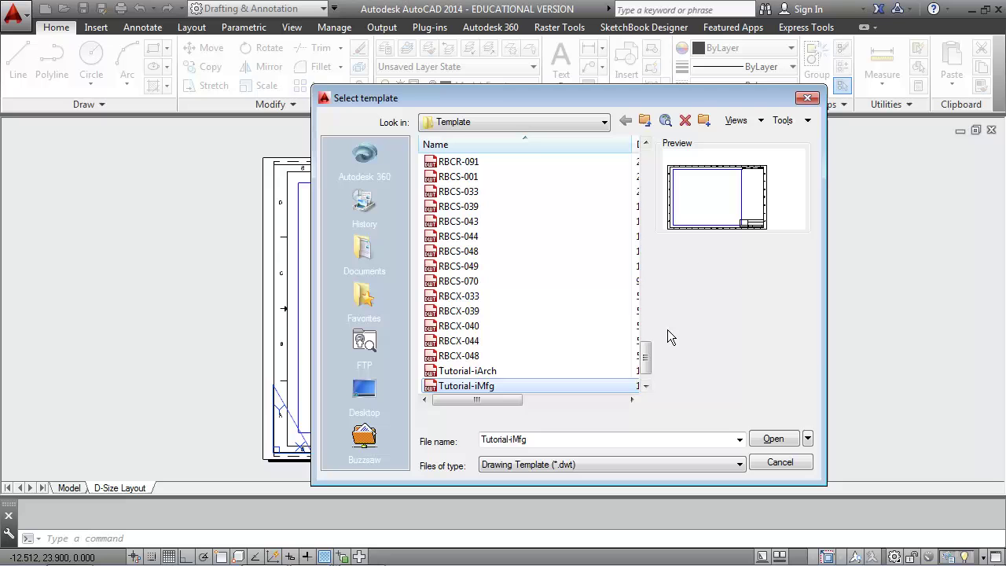
drag(645, 355, 643, 270)
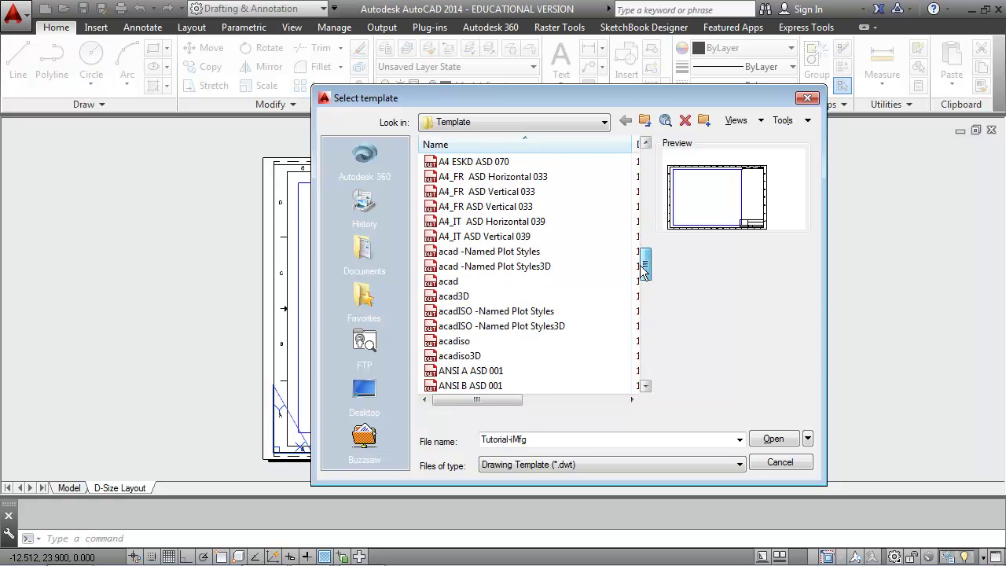
click(547, 284)
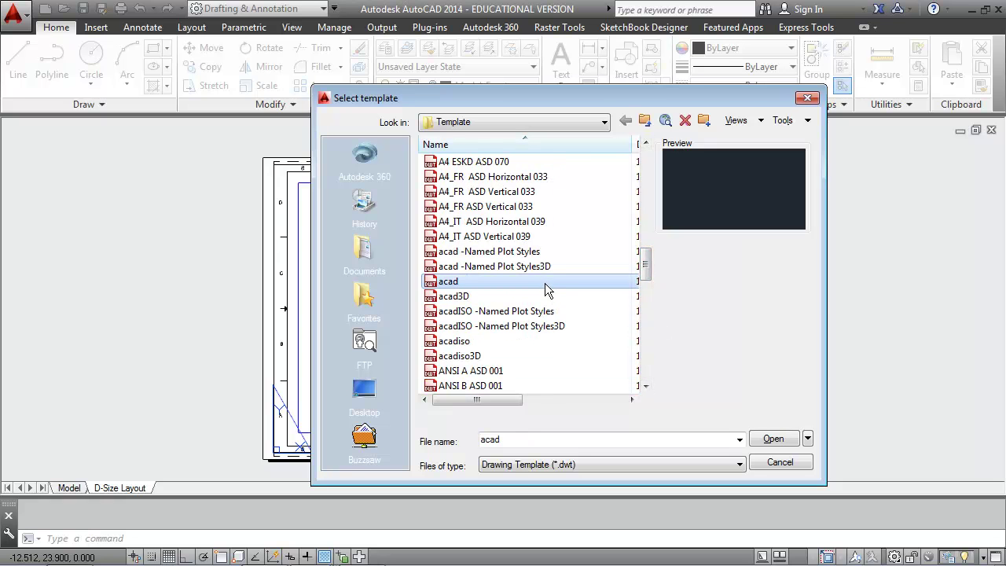
click(766, 437)
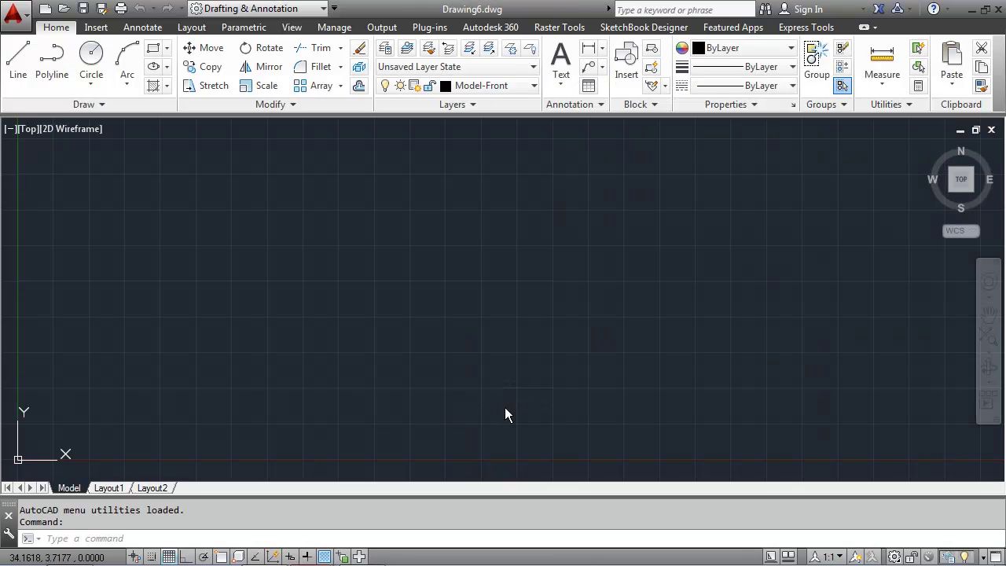
Step: Start LIMITS and accept the default lower-left corner
click(203, 536)
text(limits)
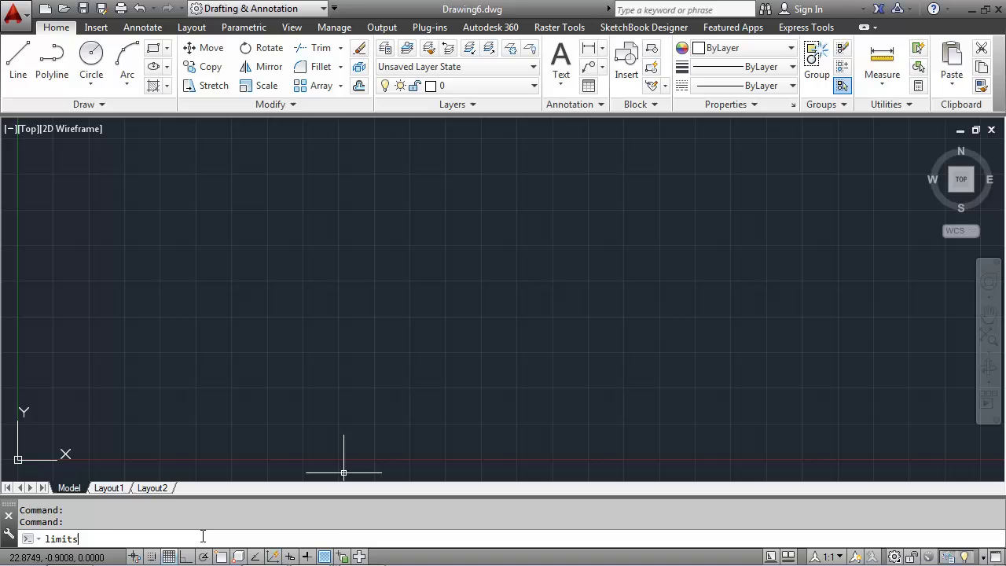
key(Return)
key(Return)
mouse_move(252, 534)
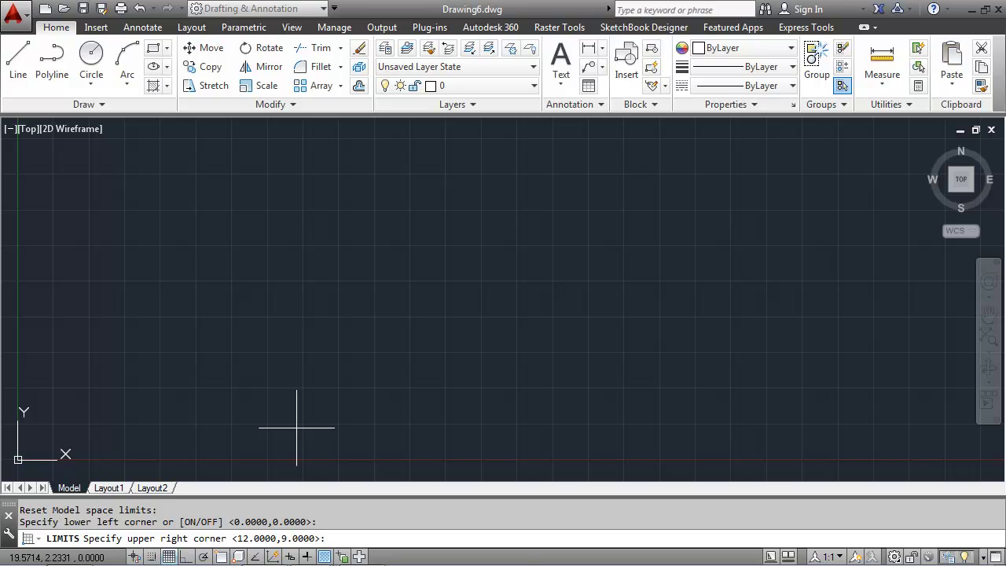
Step: Cancel LIMITS, then set Length Precision to 0.000 in the Drawing Units dialog
key(Escape)
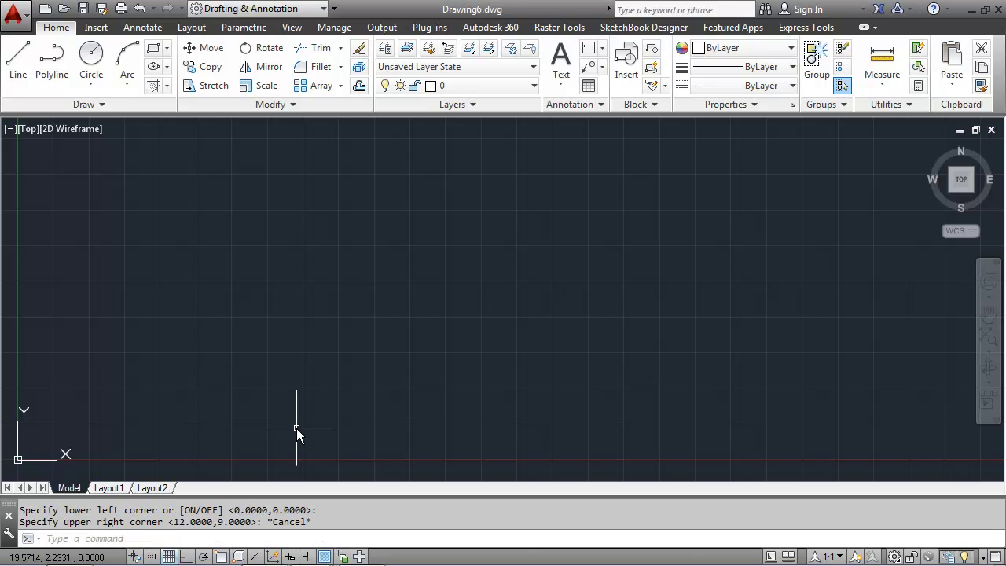
text(units)
key(Return)
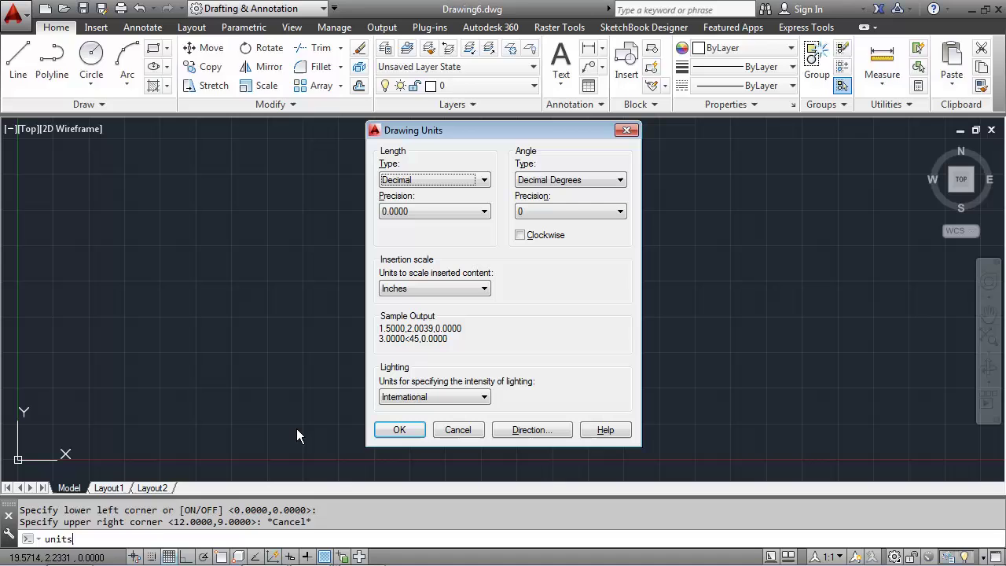
click(432, 211)
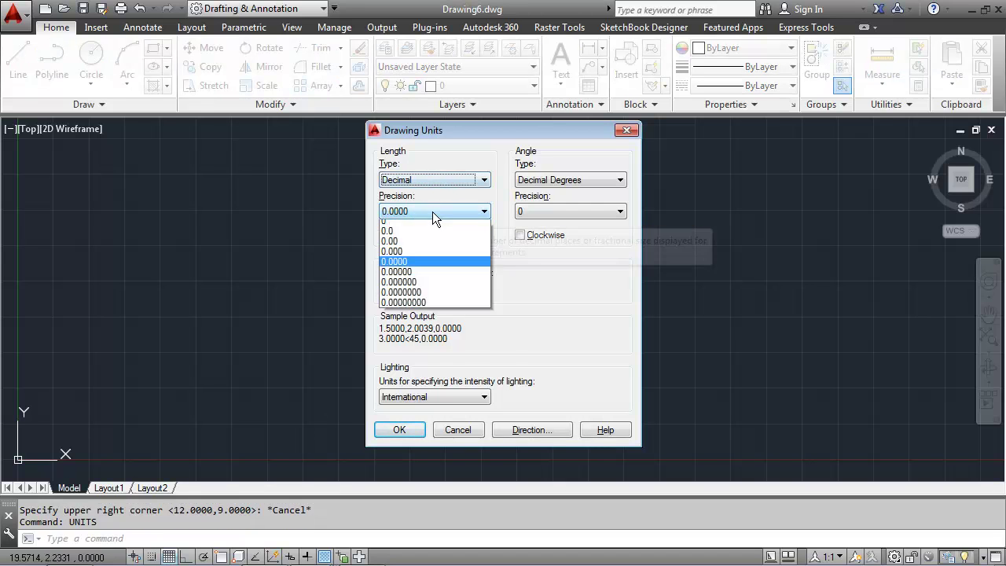
click(413, 251)
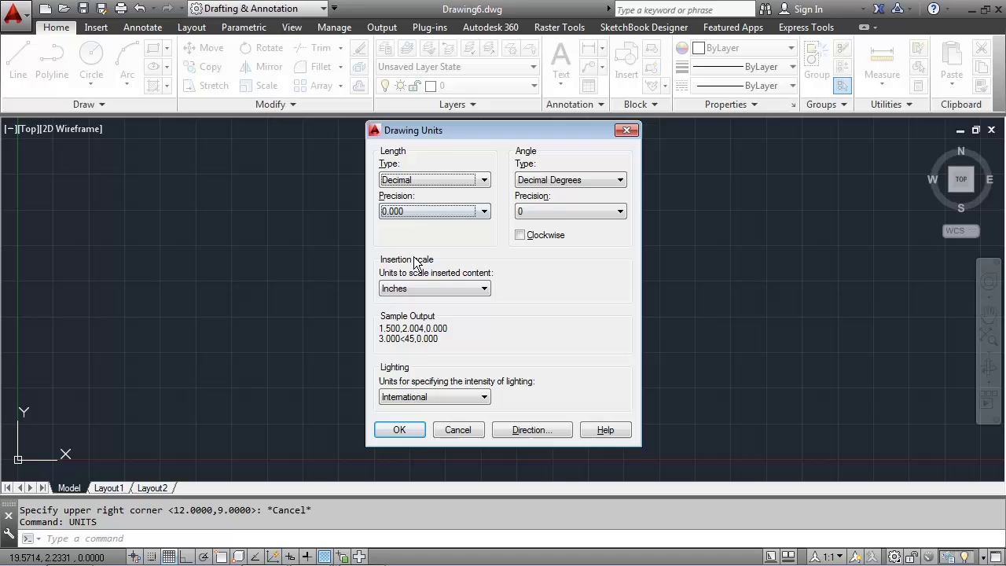
click(419, 429)
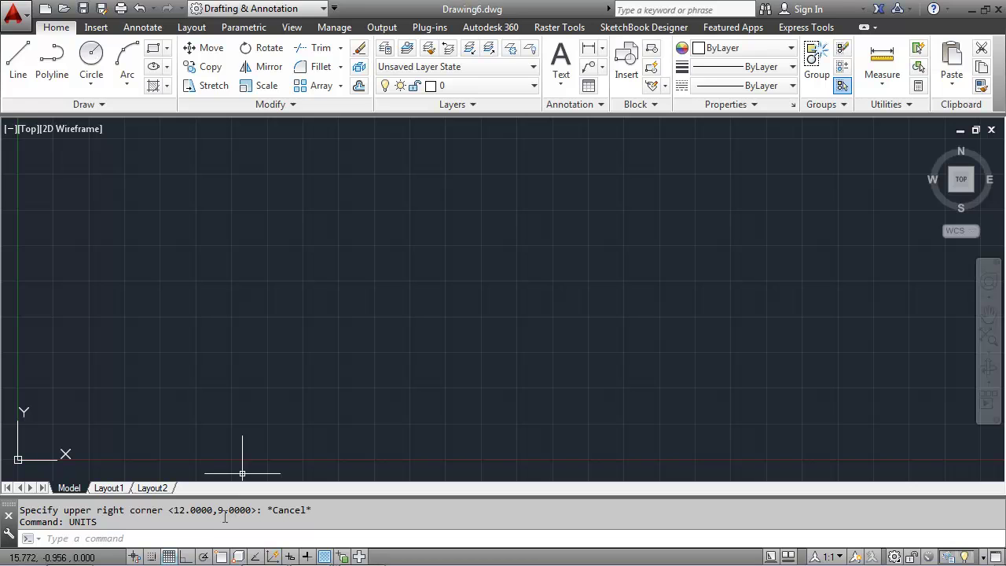
Step: Run LIMITS with lower-left corner 0,0 and upper-right corner 9,6.5
click(213, 539)
text(limit)
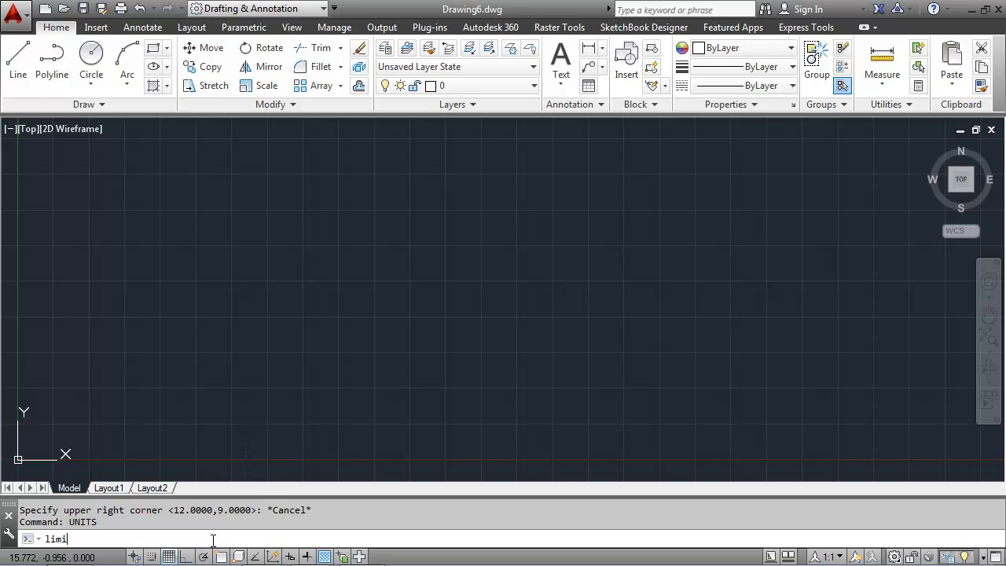
key(Return)
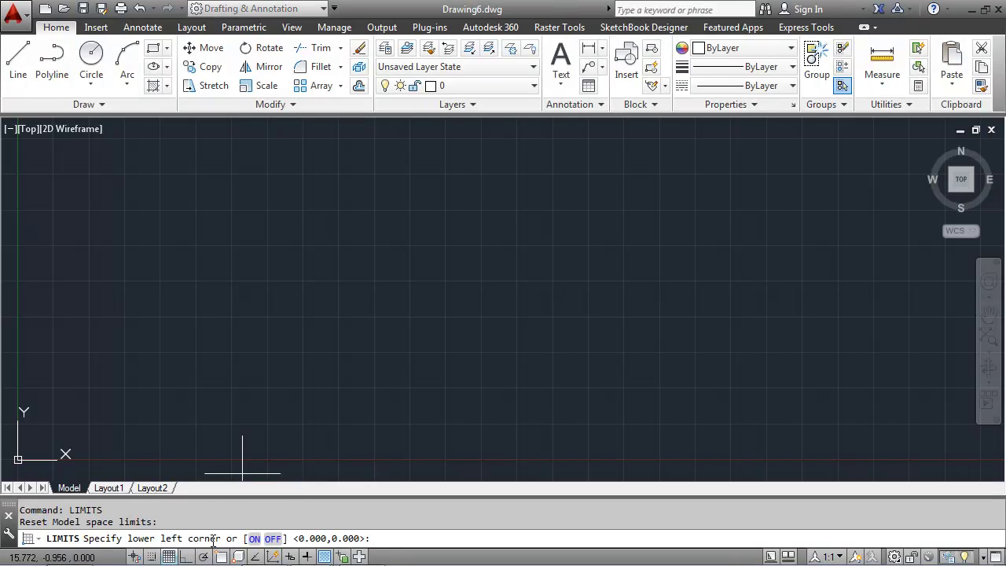
key(Return)
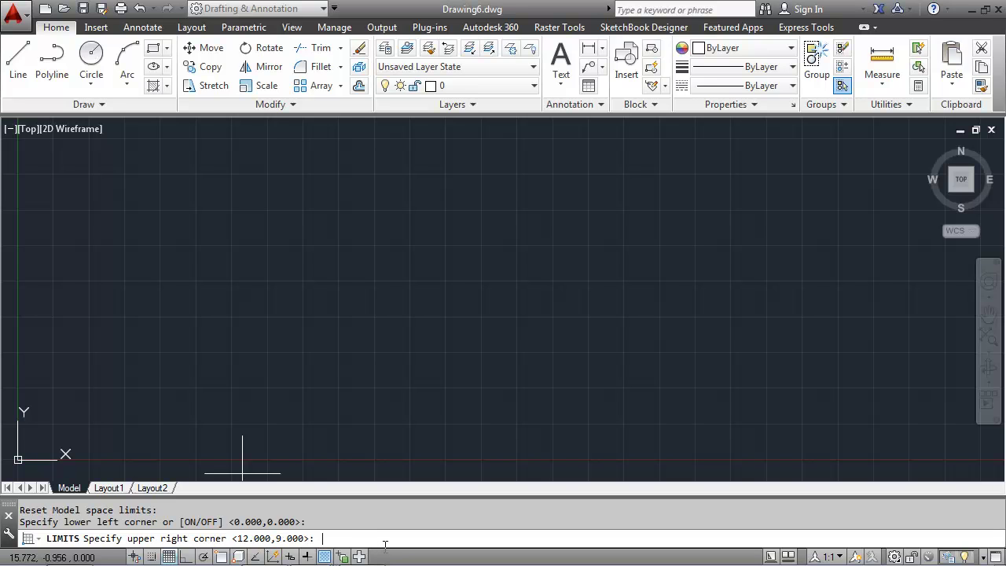
text(9,6.5)
key(Return)
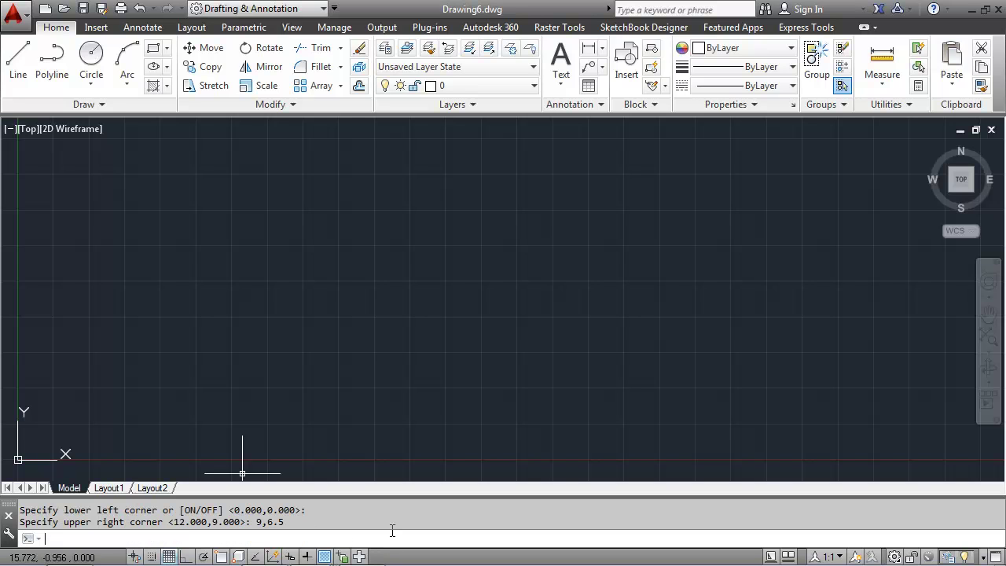
Step: Turn snap on at 0.25 spacing and disable adaptive grid and grid beyond limits
click(154, 558)
right_click(167, 560)
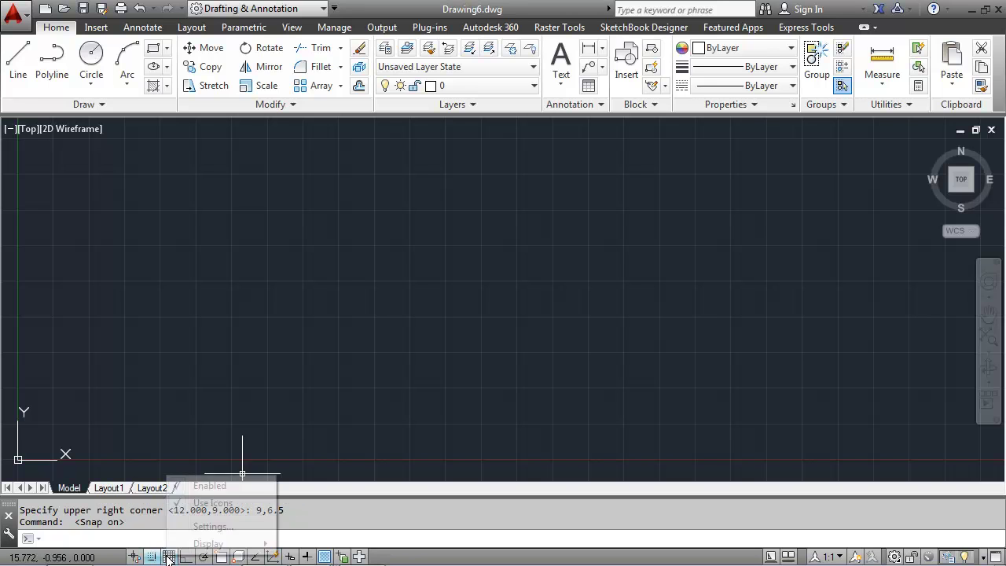
click(212, 526)
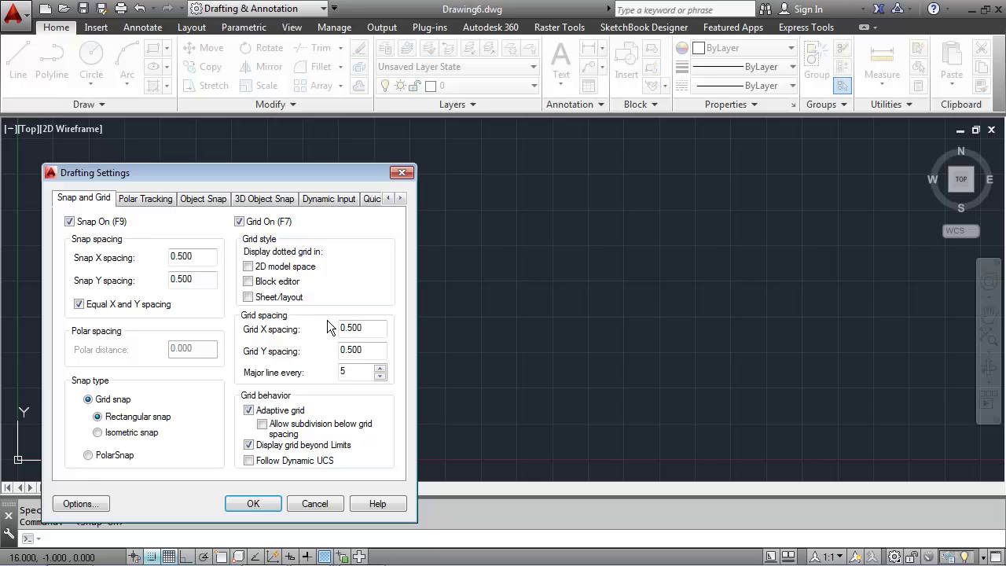
drag(244, 172, 473, 136)
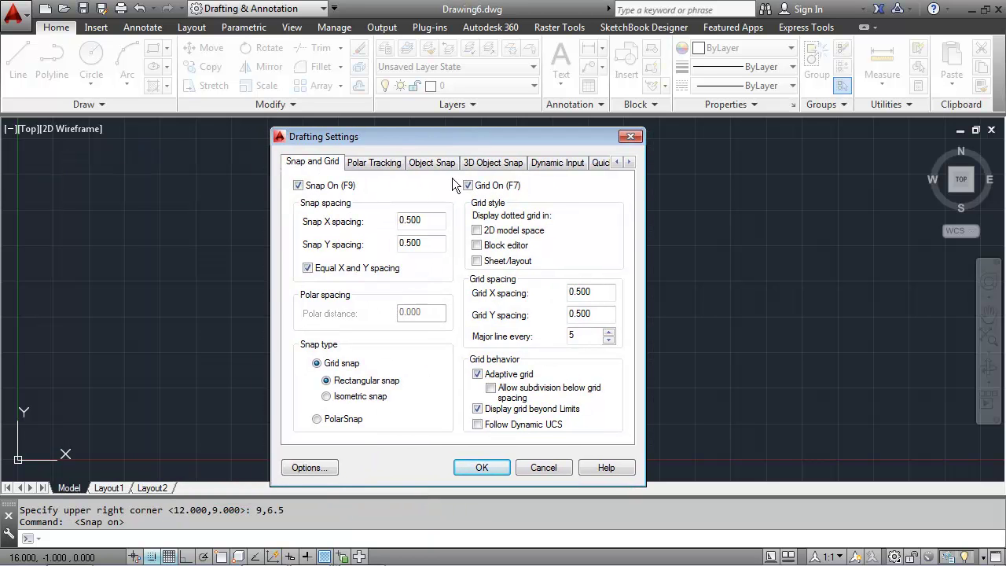
double_click(413, 220)
text(.25)
key(Tab)
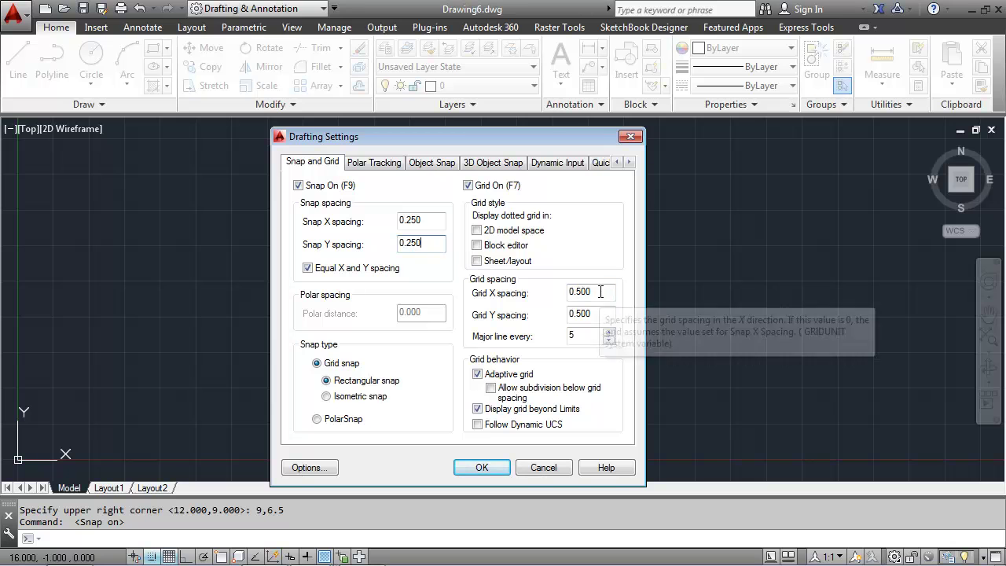
click(477, 374)
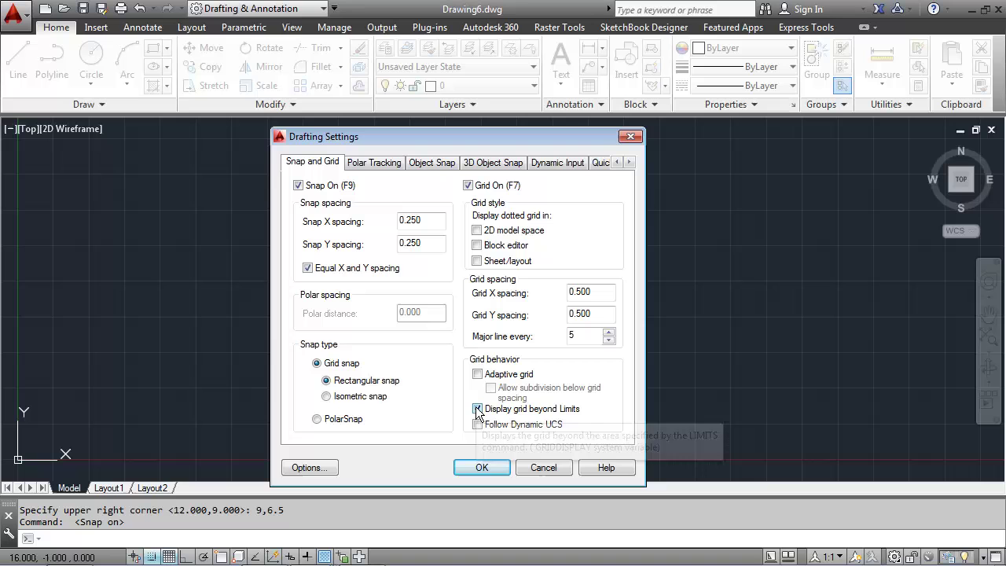
click(477, 409)
click(477, 410)
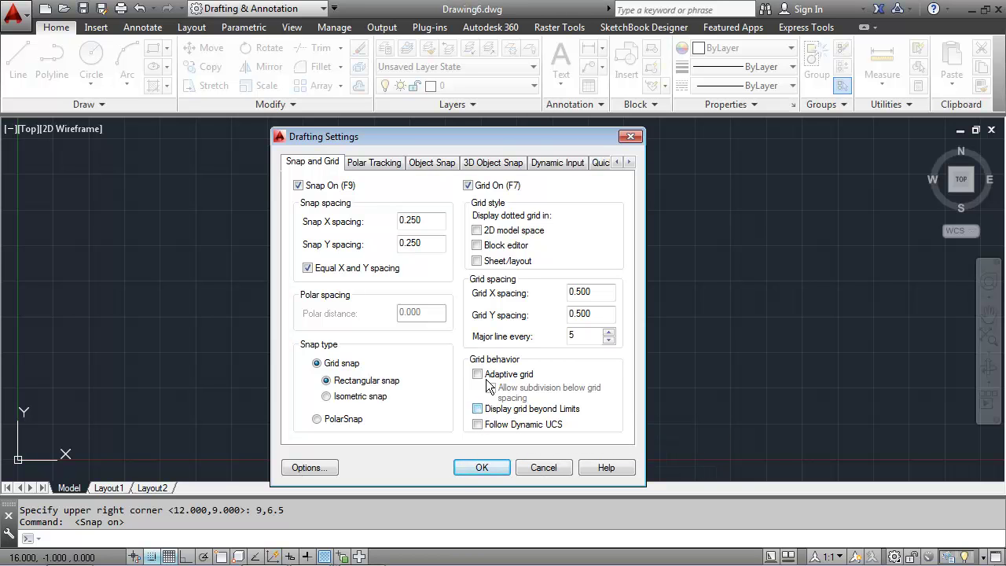
click(482, 469)
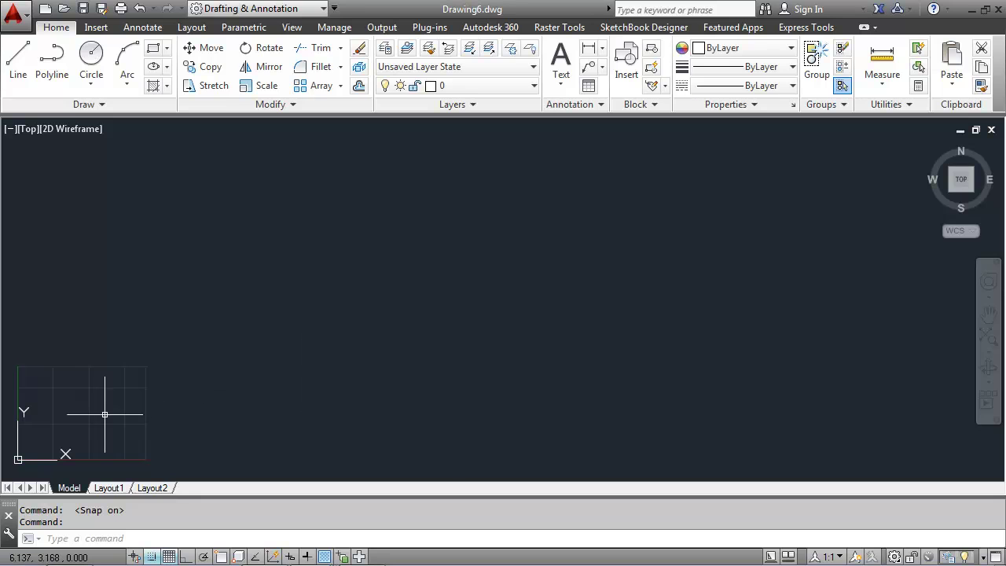
Step: Zoom to All and pan to centre the limits grid
text(z)
key(Return)
text(a)
key(Return)
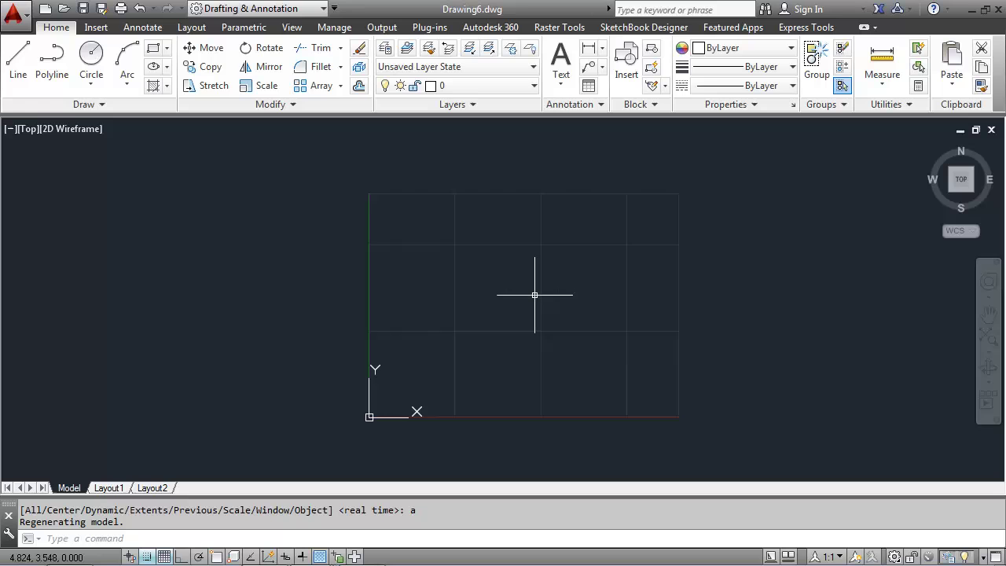
middle_drag(535, 280, 490, 291)
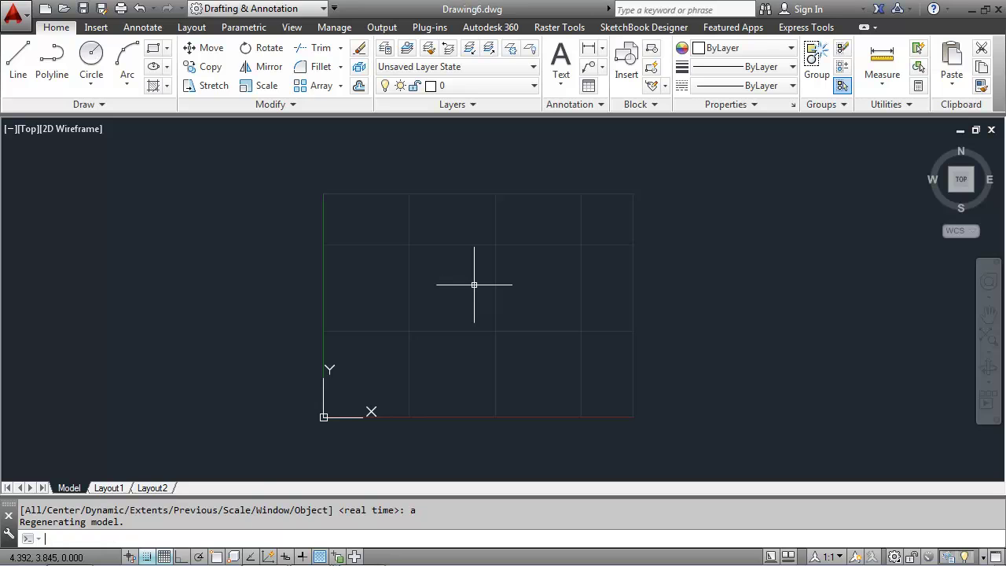
text(STa)
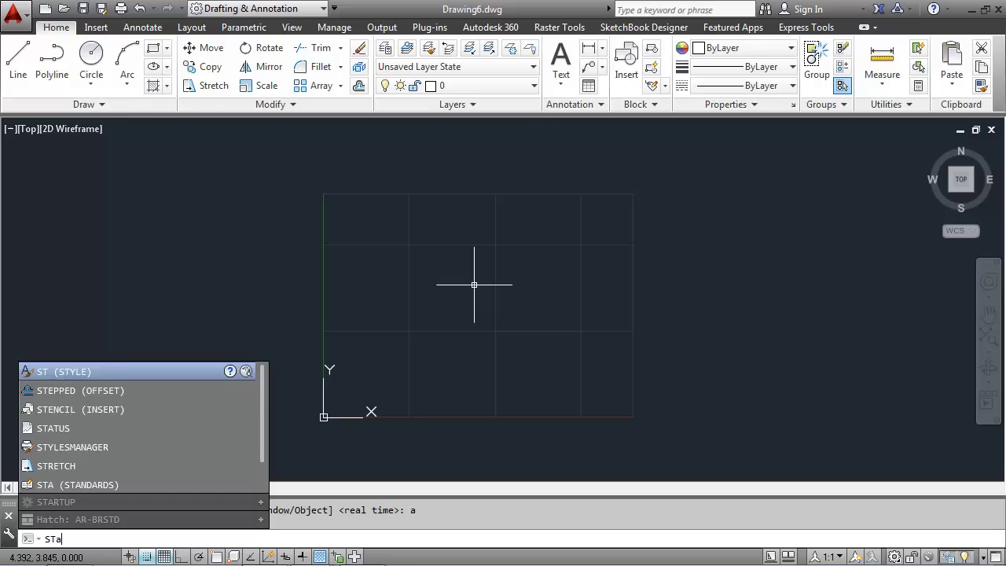
text(tus)
key(Return)
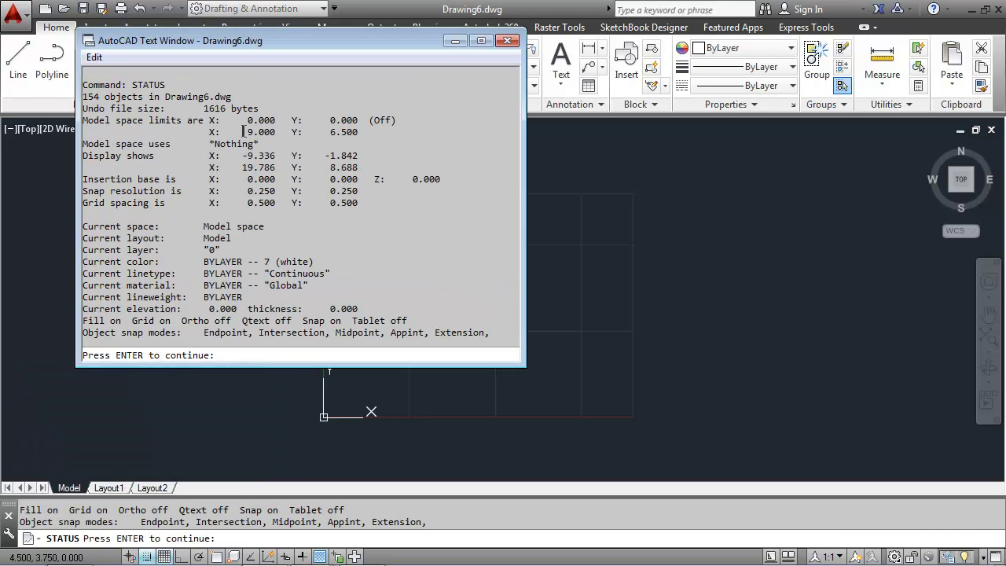
drag(243, 131, 340, 202)
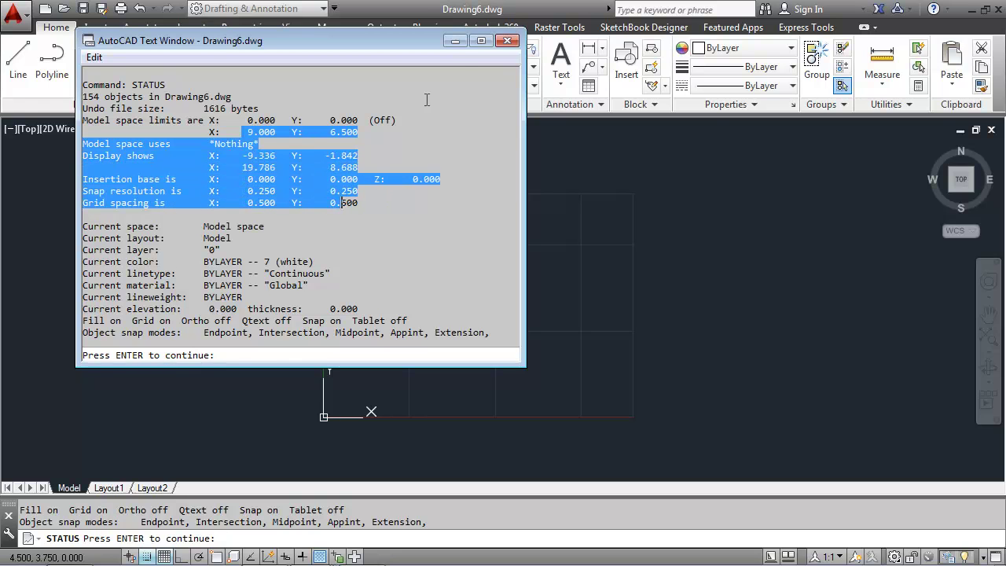
click(507, 41)
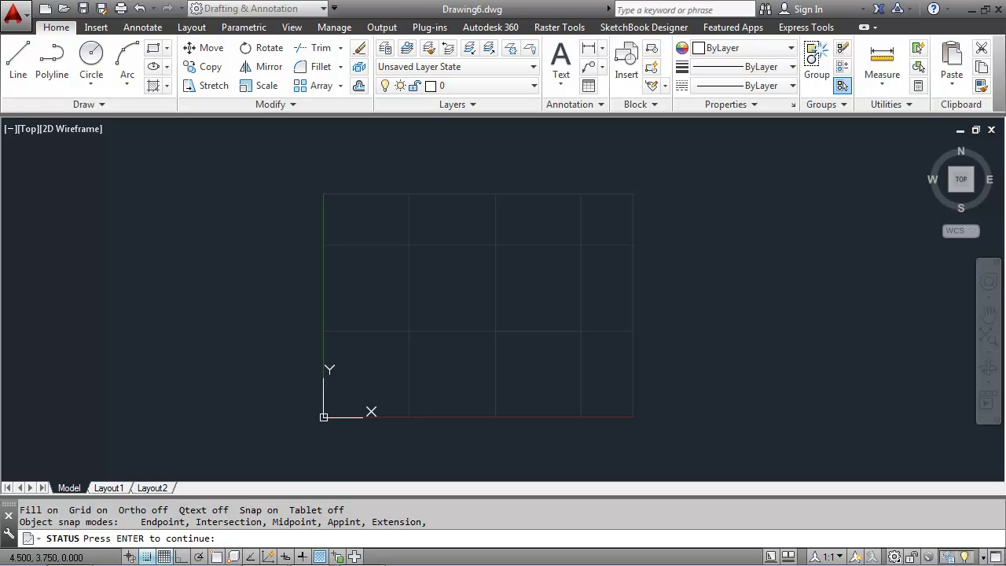
key(Return)
text(Ayers)
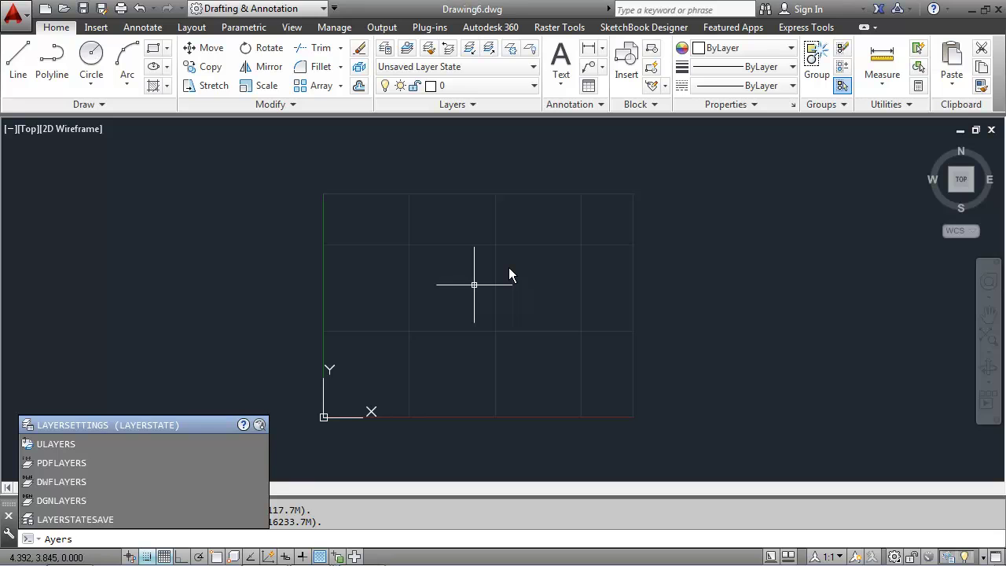
key(BackSpace)
key(BackSpace)
key(BackSpace)
key(BackSpace)
key(BackSpace)
text(l)
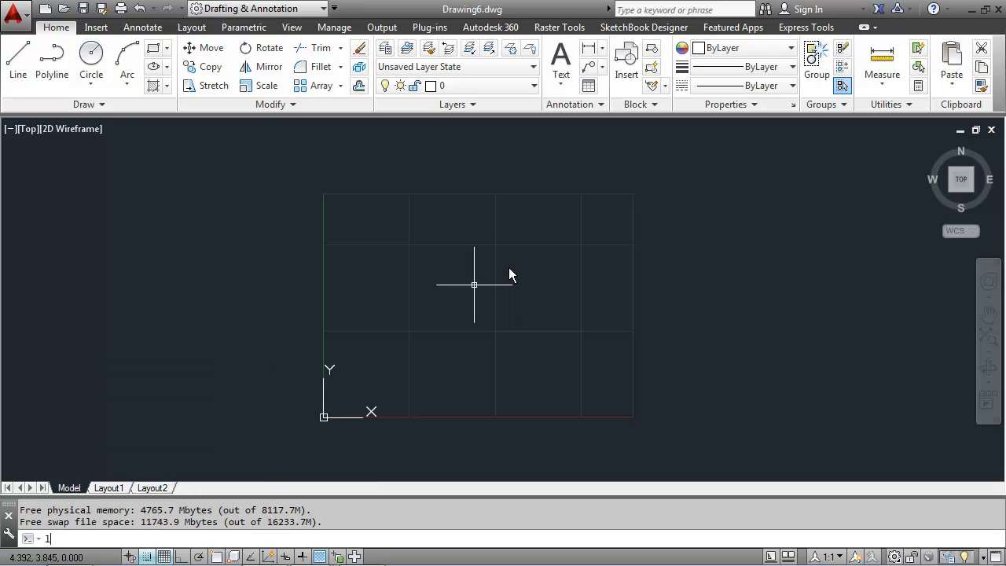
text(ayers)
key(Return)
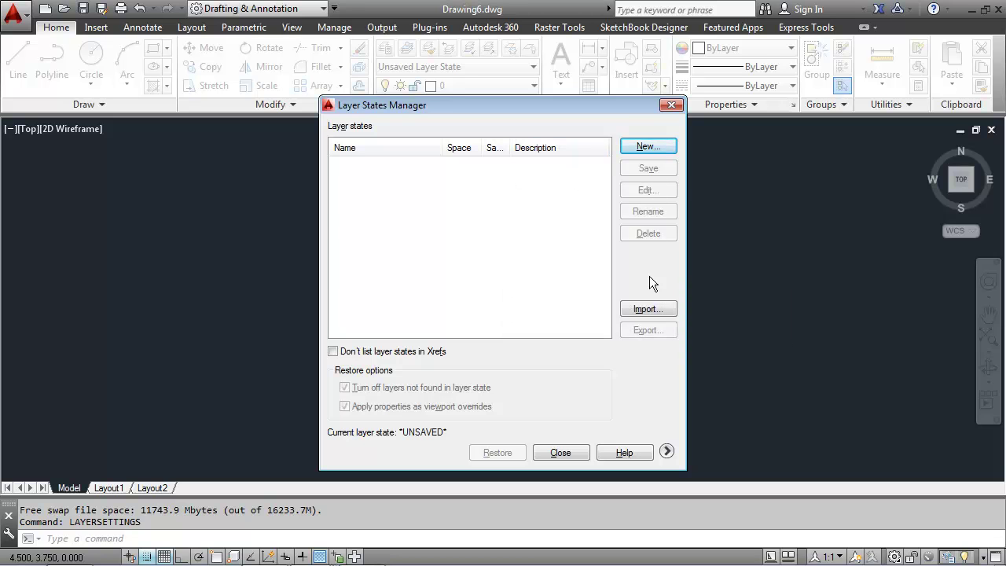
click(671, 105)
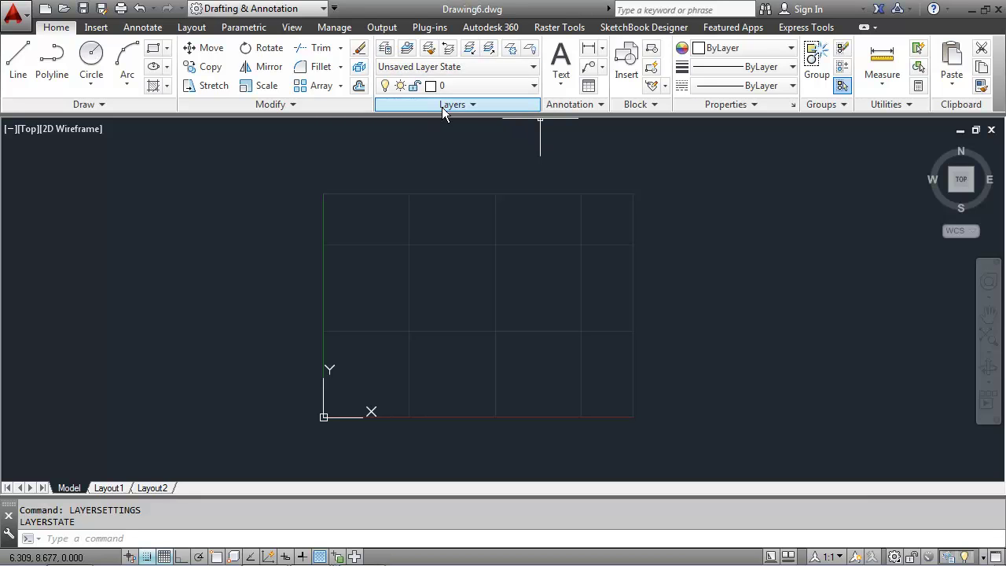
Step: Open the Layer Properties Manager, resize it, and float it over the drawing's centre
click(384, 48)
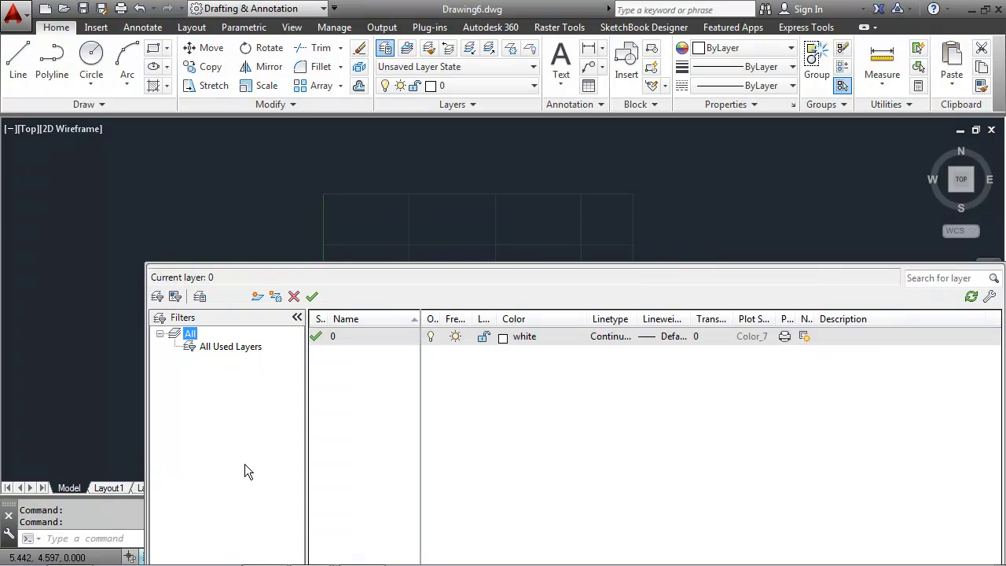
mouse_move(145, 262)
mouse_down()
mouse_move(408, 378)
mouse_move(602, 401)
mouse_up()
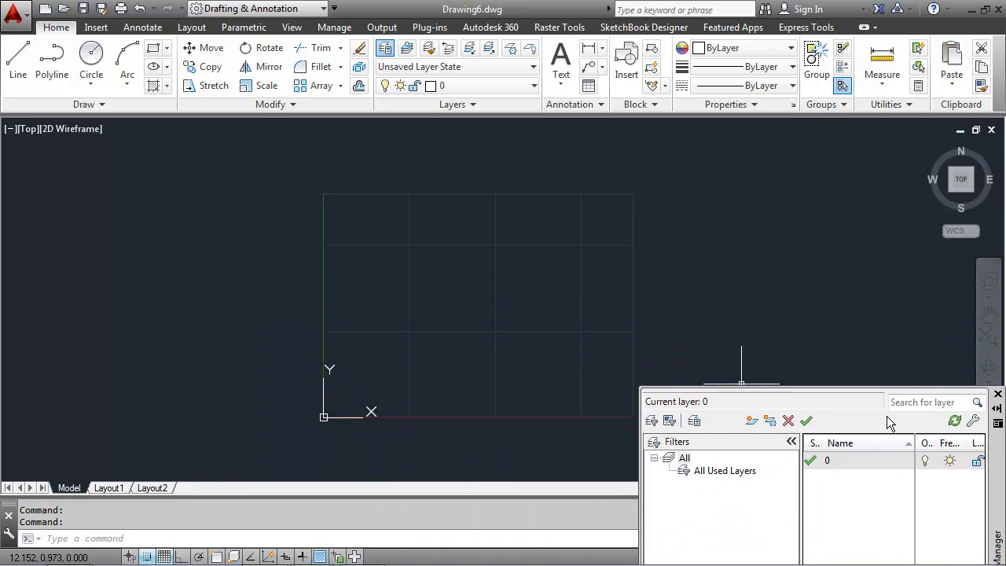
mouse_move(997, 445)
mouse_down()
mouse_move(948, 406)
mouse_move(955, 338)
mouse_move(742, 346)
mouse_move(731, 365)
mouse_up()
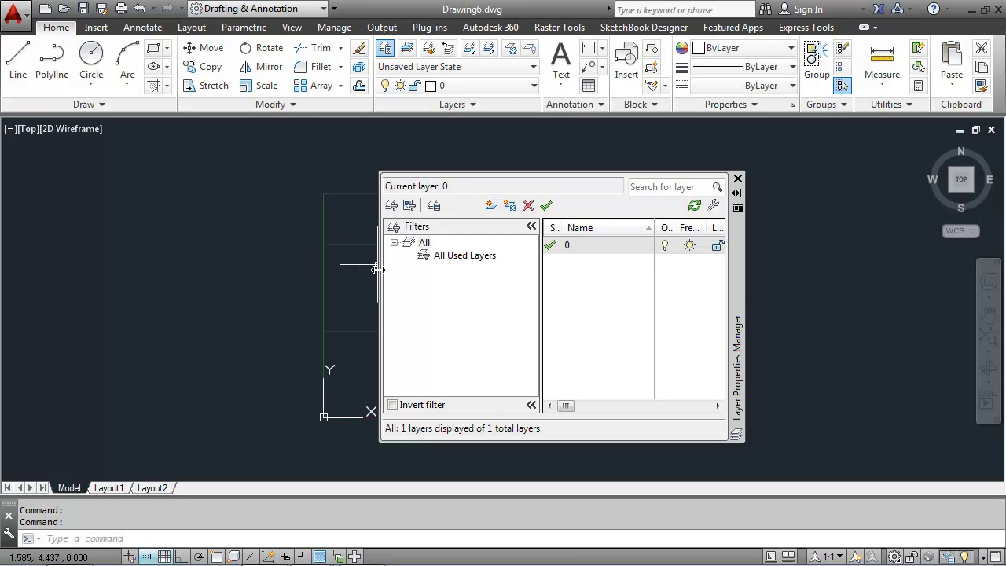
drag(382, 276, 170, 275)
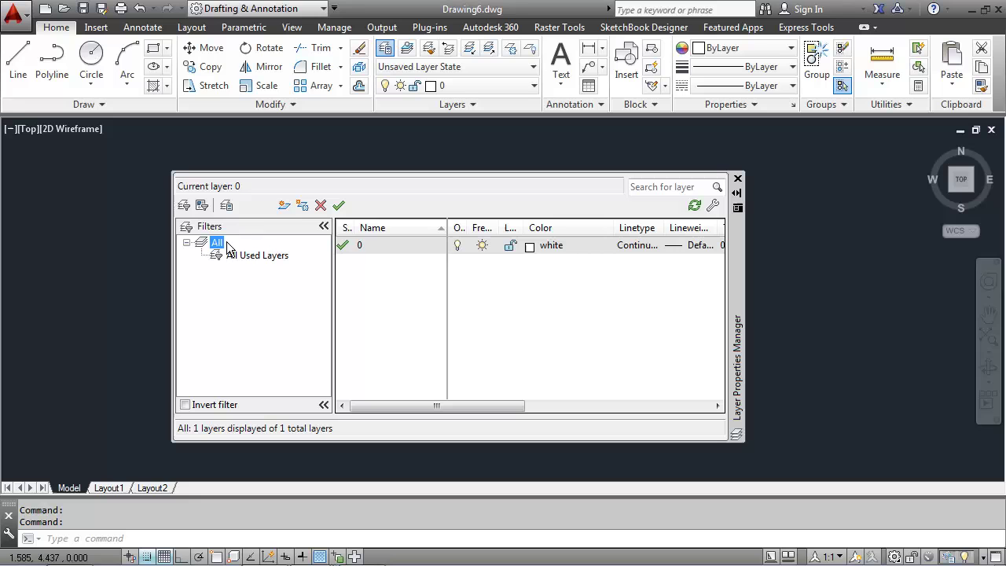
Step: Create a new layer named Border with a 0.90 mm lineweight
click(284, 205)
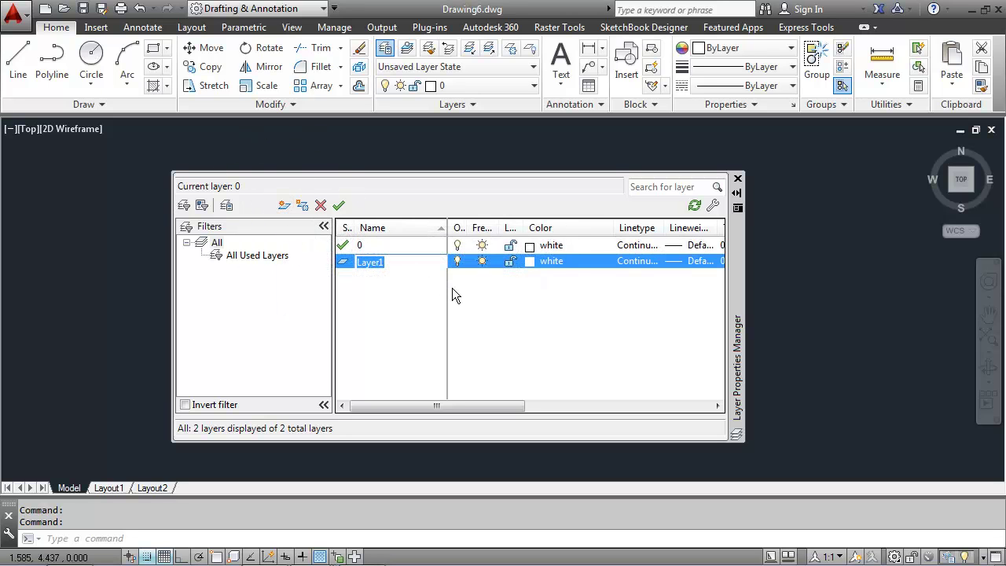
text(Border)
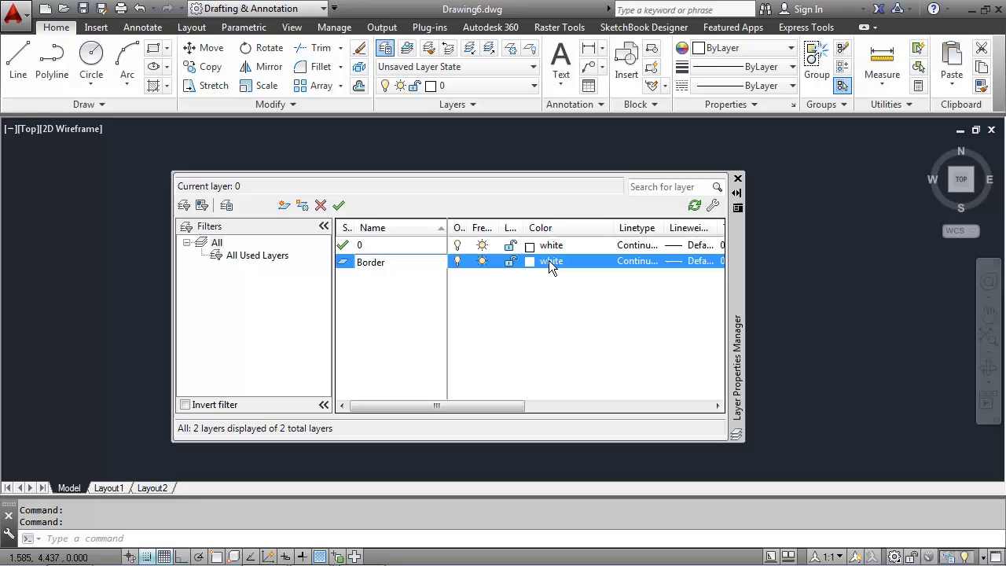
key(Return)
drag(172, 292, 102, 308)
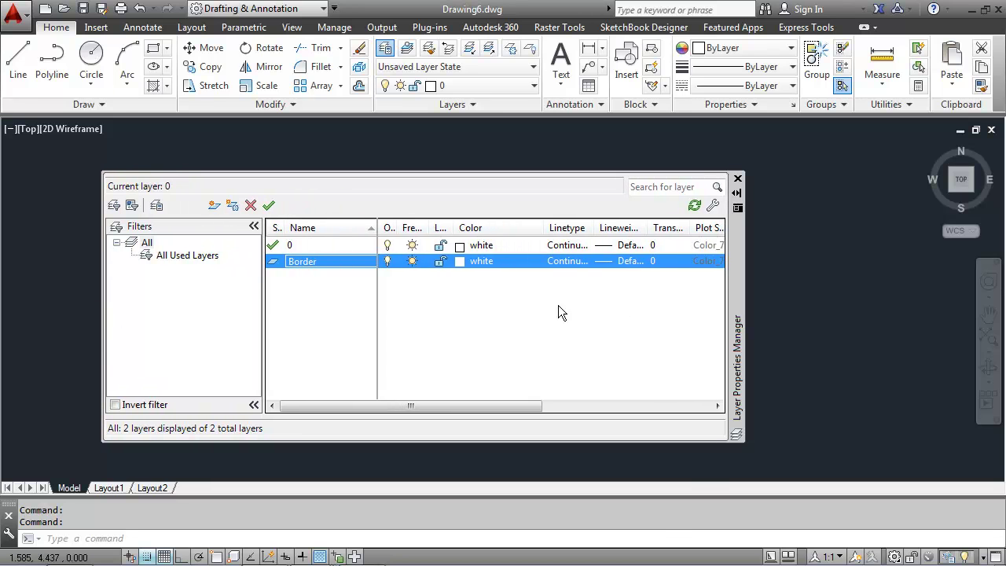
click(633, 262)
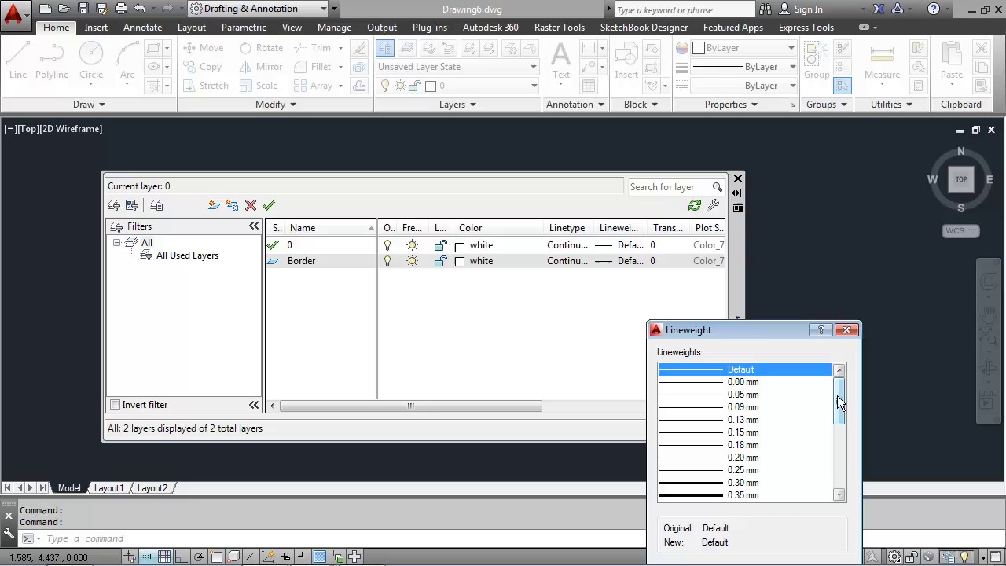
drag(841, 396, 839, 437)
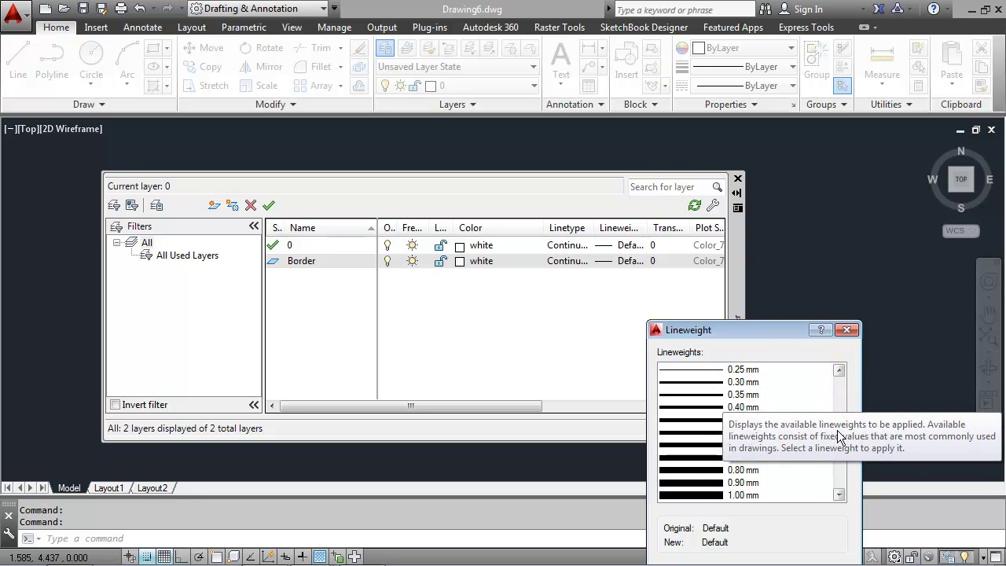
click(690, 481)
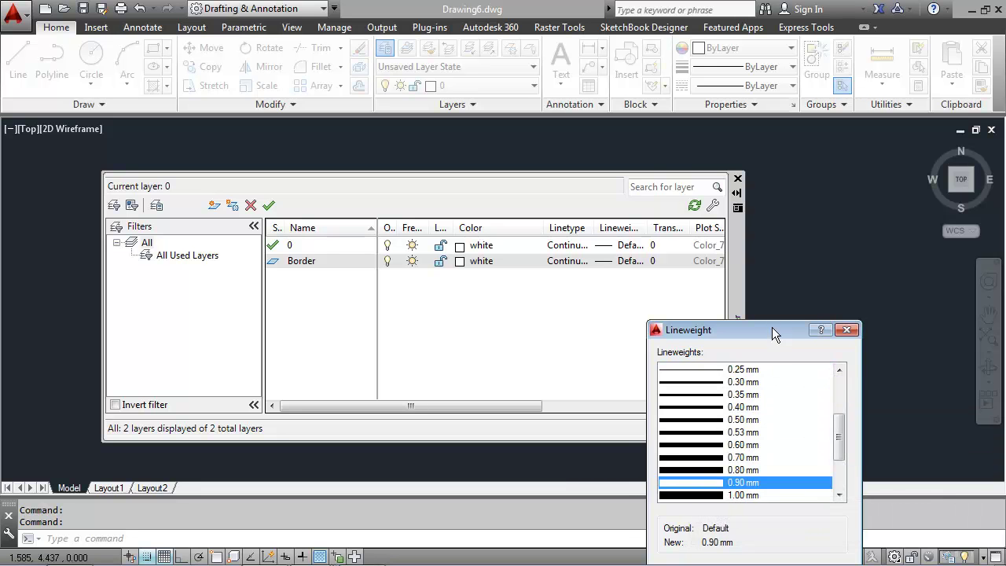
drag(772, 330, 814, 202)
click(729, 447)
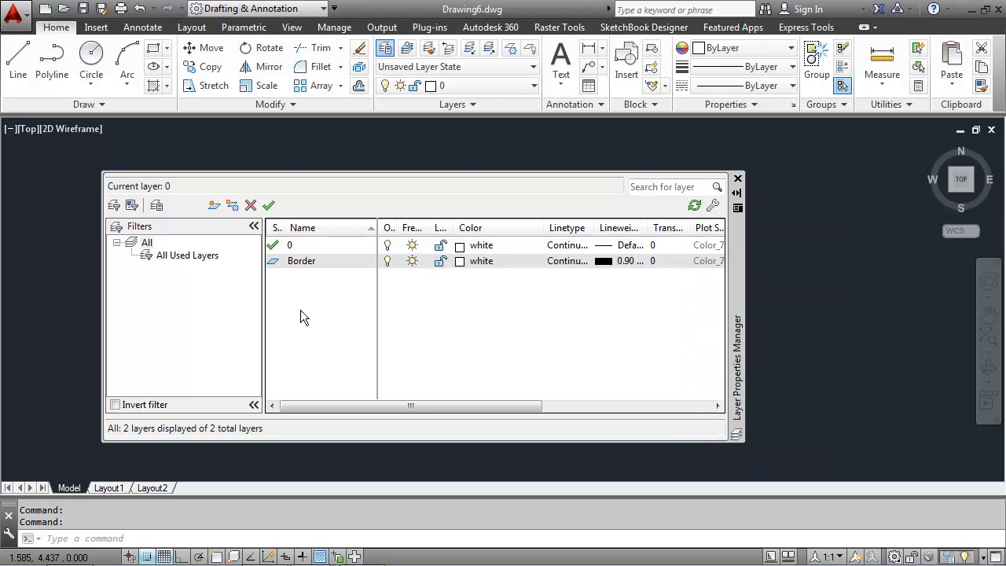
Step: Add an Objects layer coloured blue with a 0.50 mm lineweight
click(214, 206)
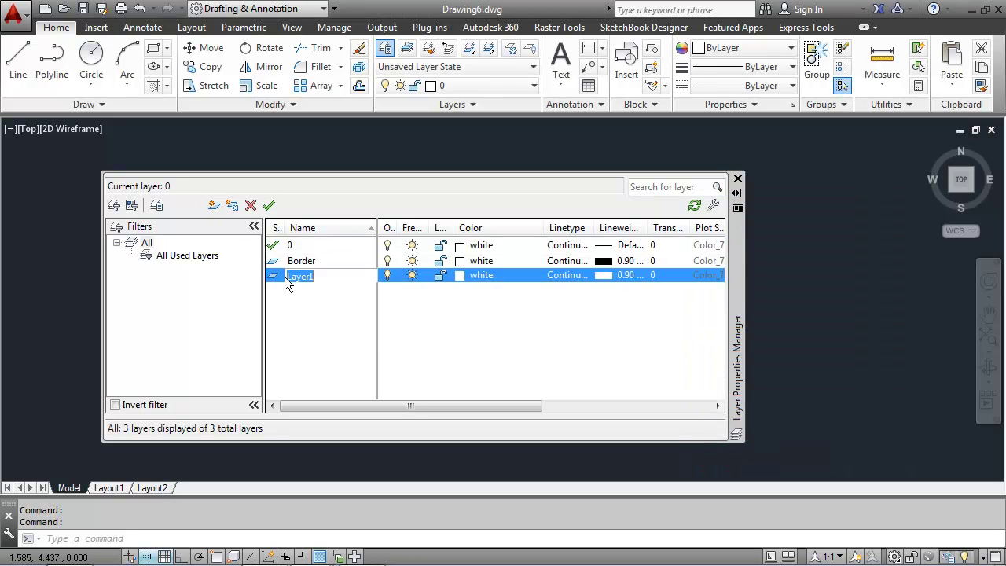
text(O)
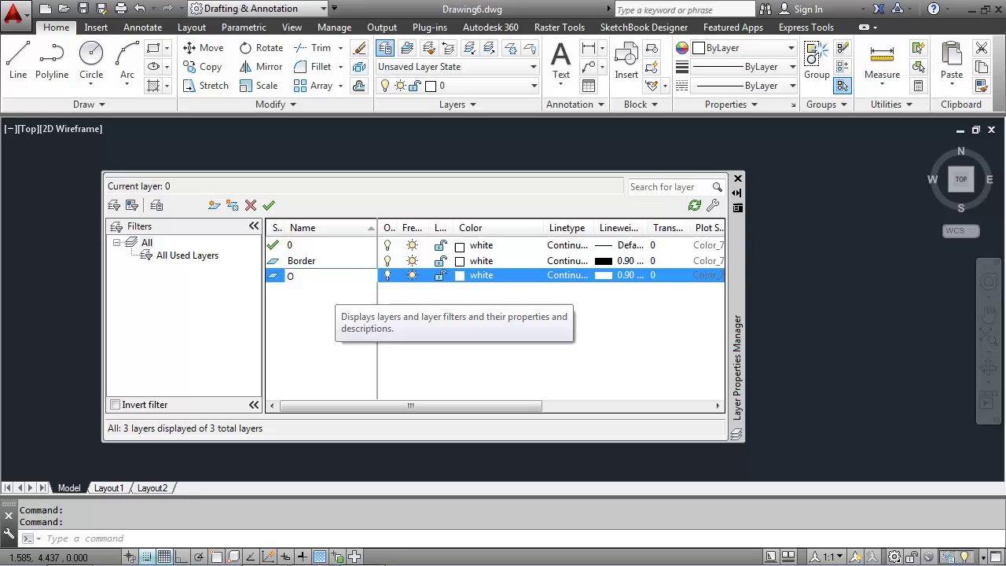
text(bjects)
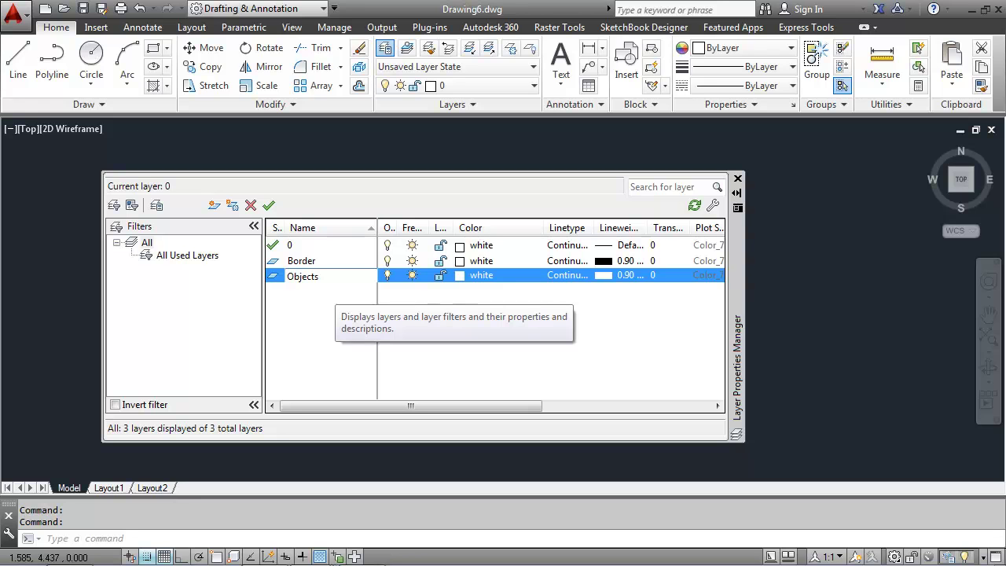
click(491, 275)
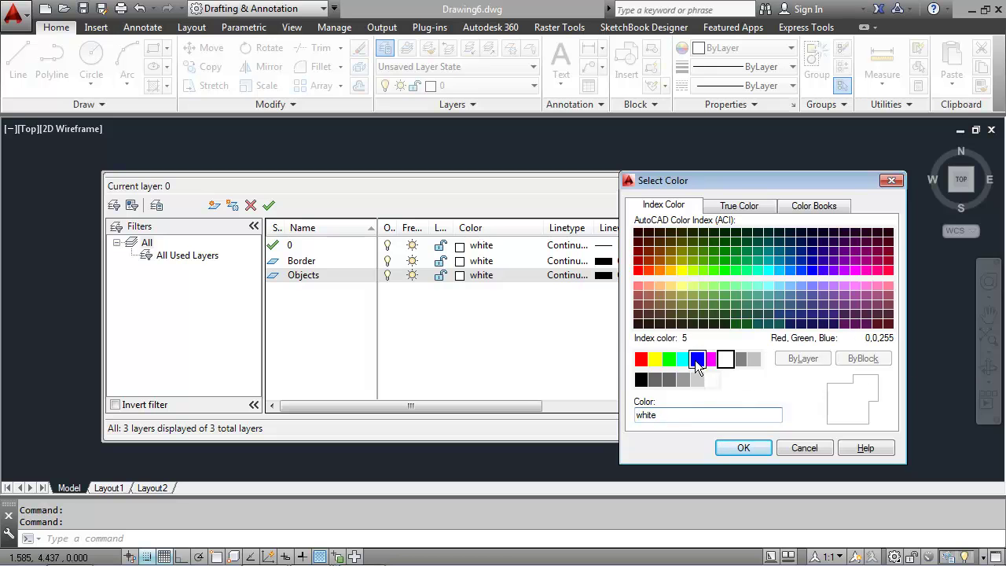
click(697, 360)
click(743, 447)
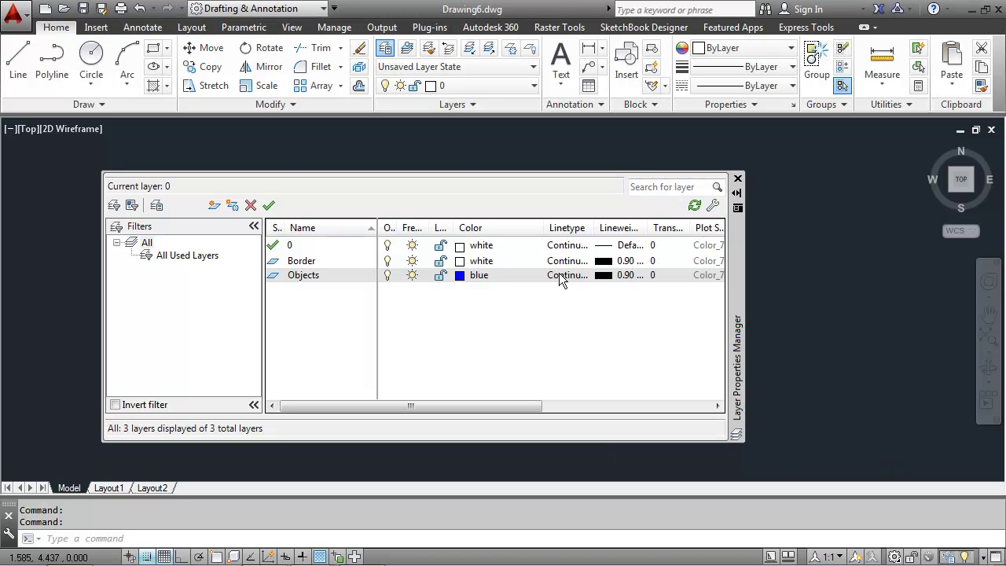
click(625, 277)
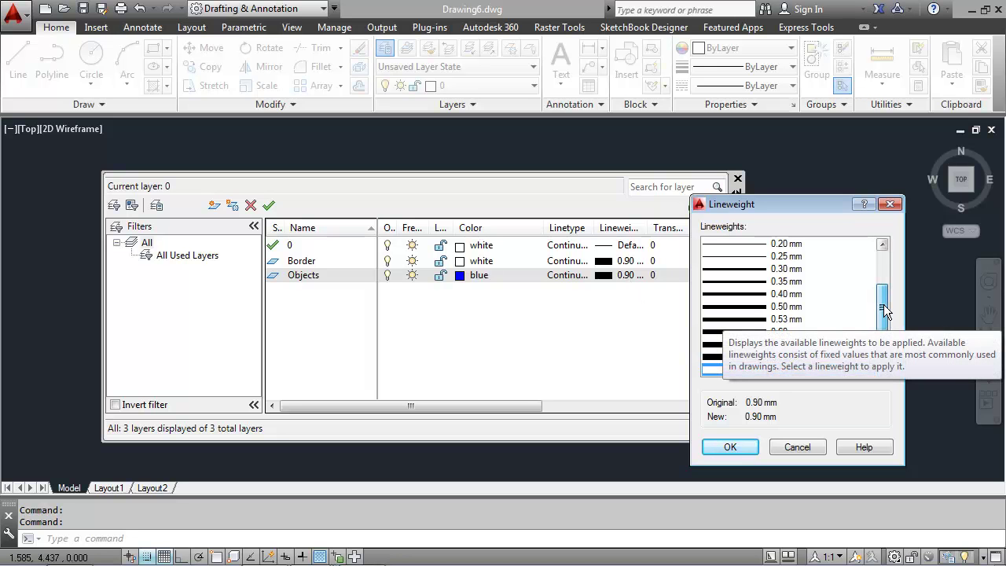
click(731, 307)
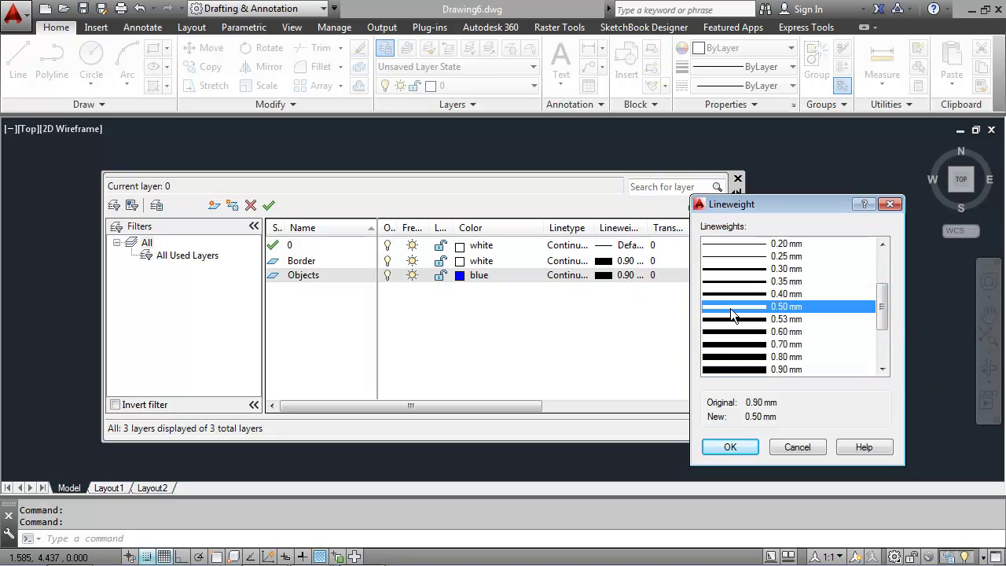
click(729, 448)
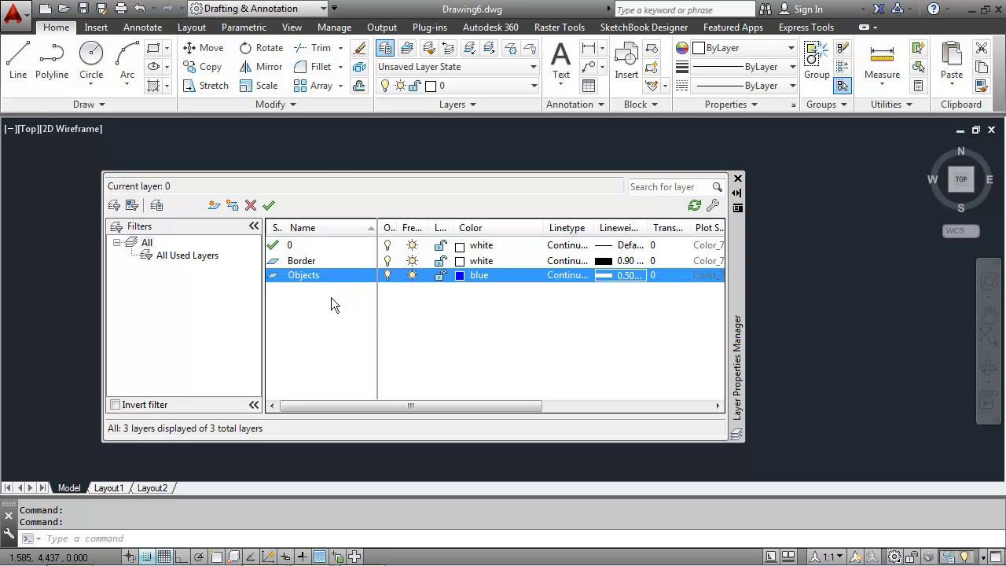
Step: Add a Text layer coloured red
click(214, 205)
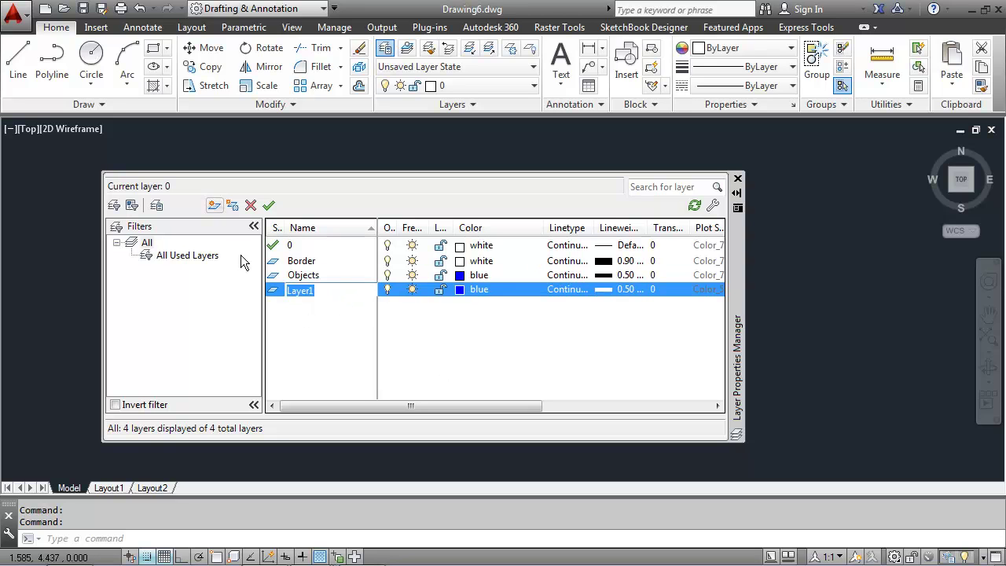
text(T)
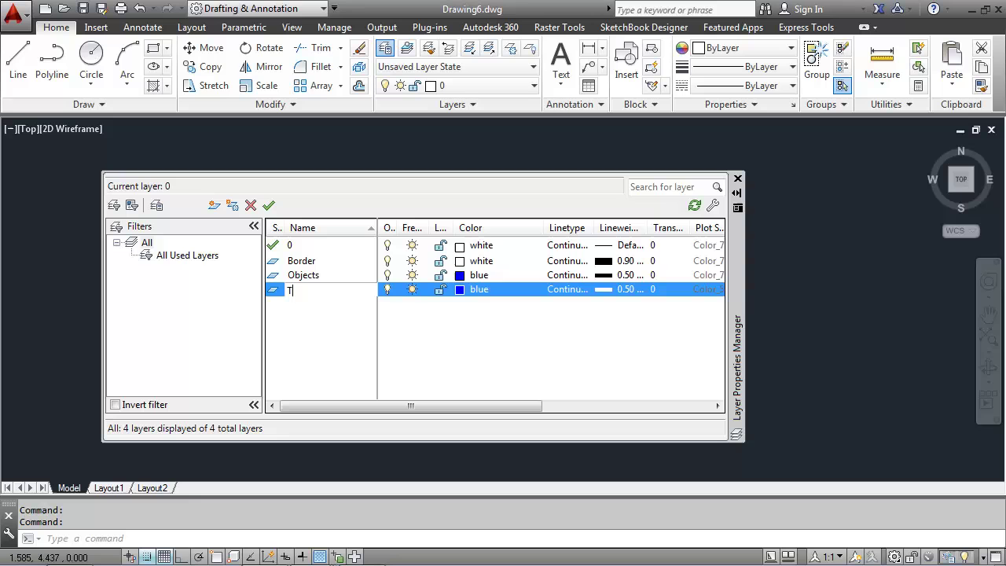
text(ext)
click(487, 294)
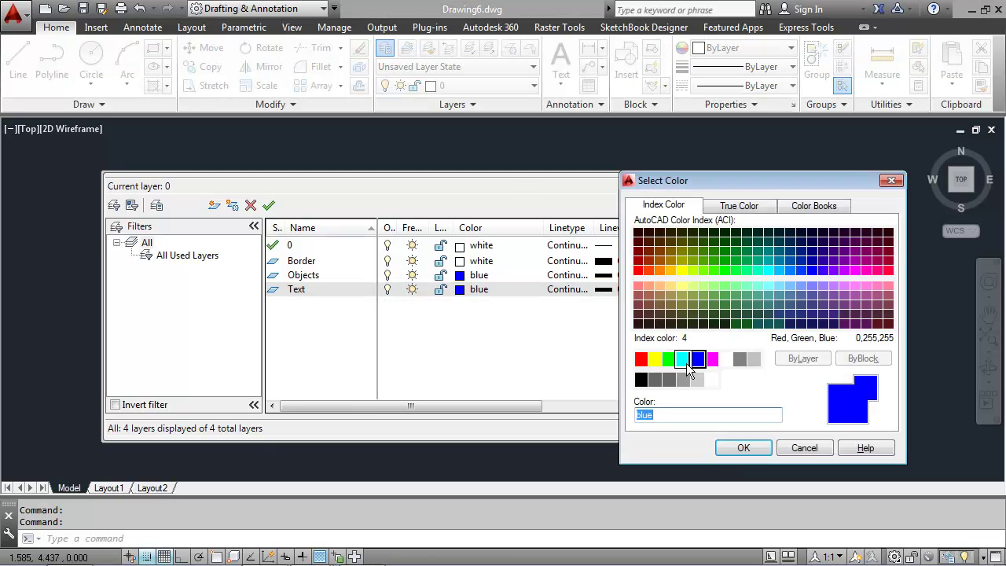
click(641, 359)
click(744, 448)
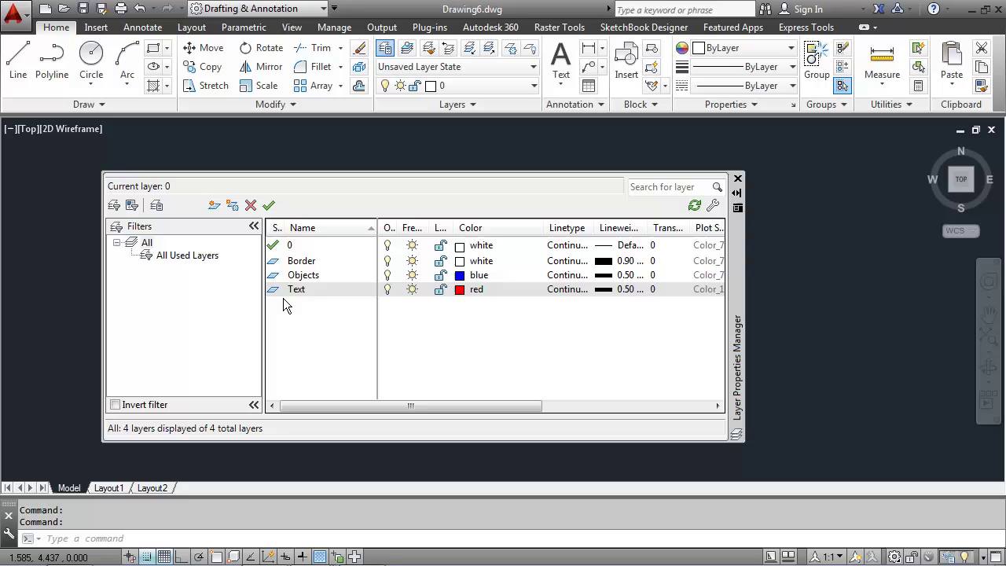
Step: Create a new layer named Vports, colour yellow, with a 0.30 mm lineweight
click(215, 206)
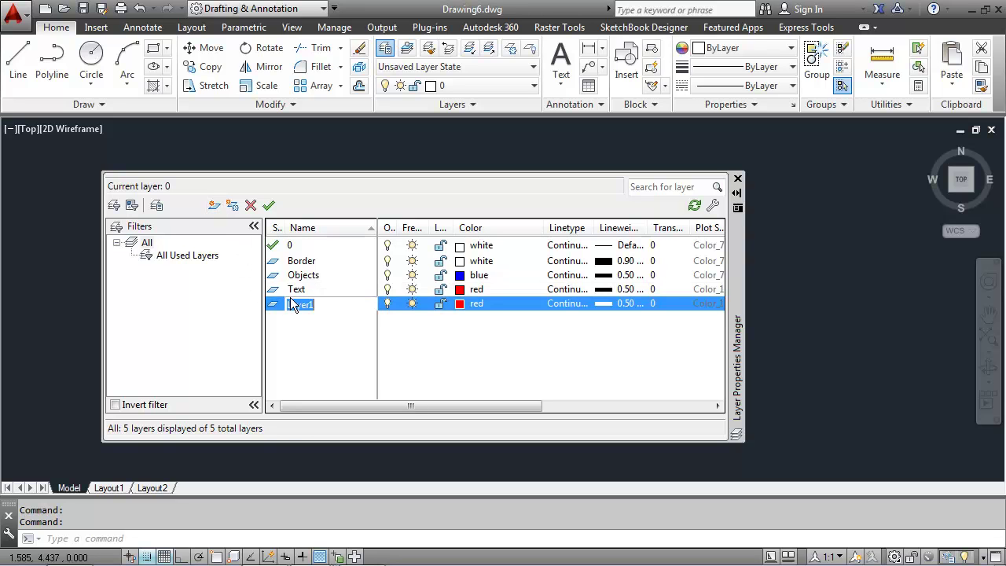
text(Vports)
click(480, 305)
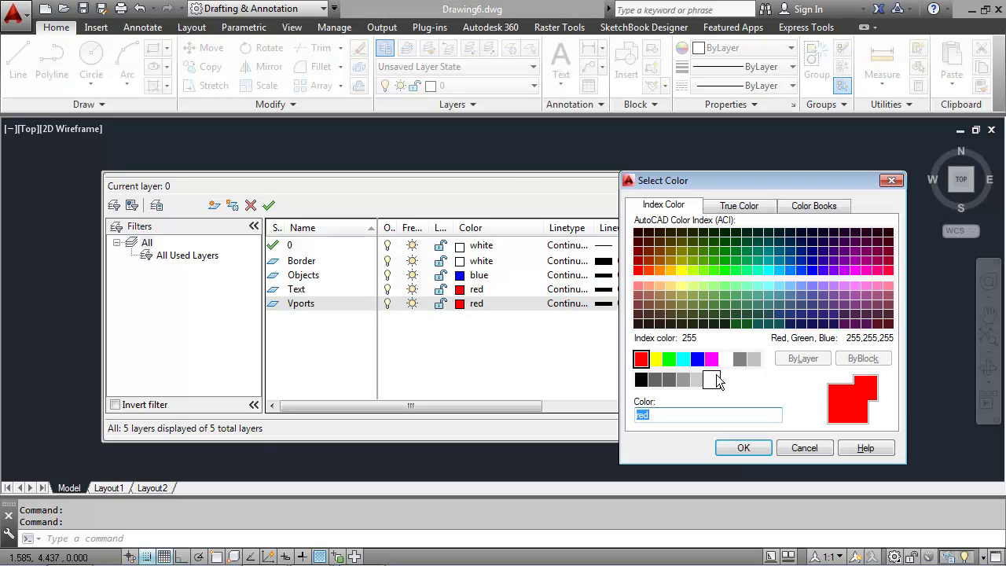
click(655, 359)
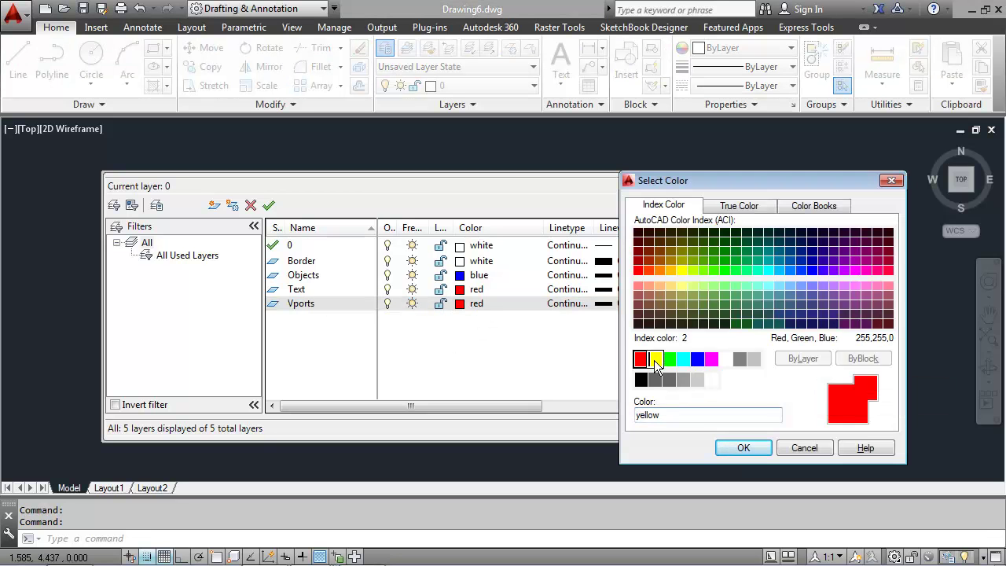
click(732, 447)
click(632, 305)
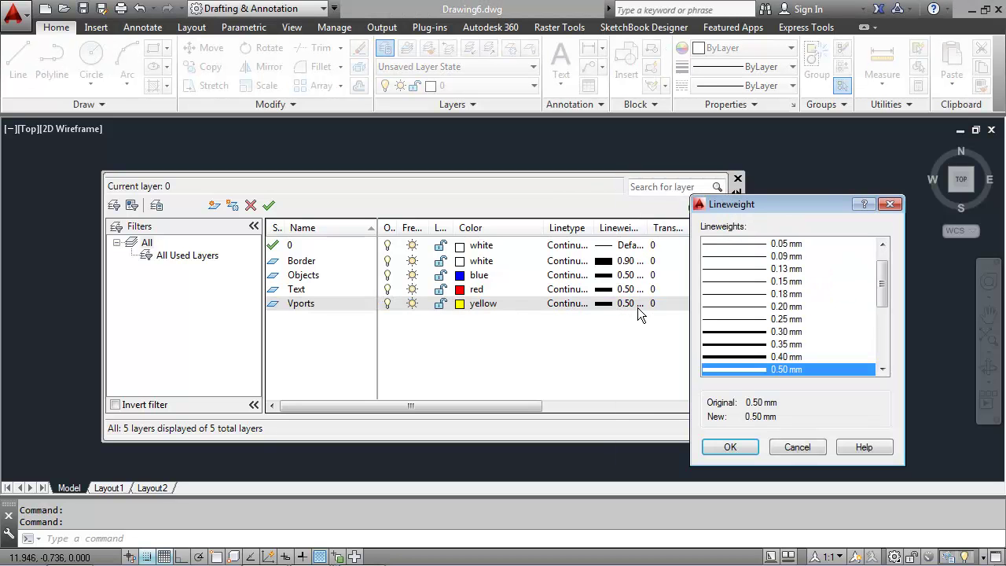
click(724, 332)
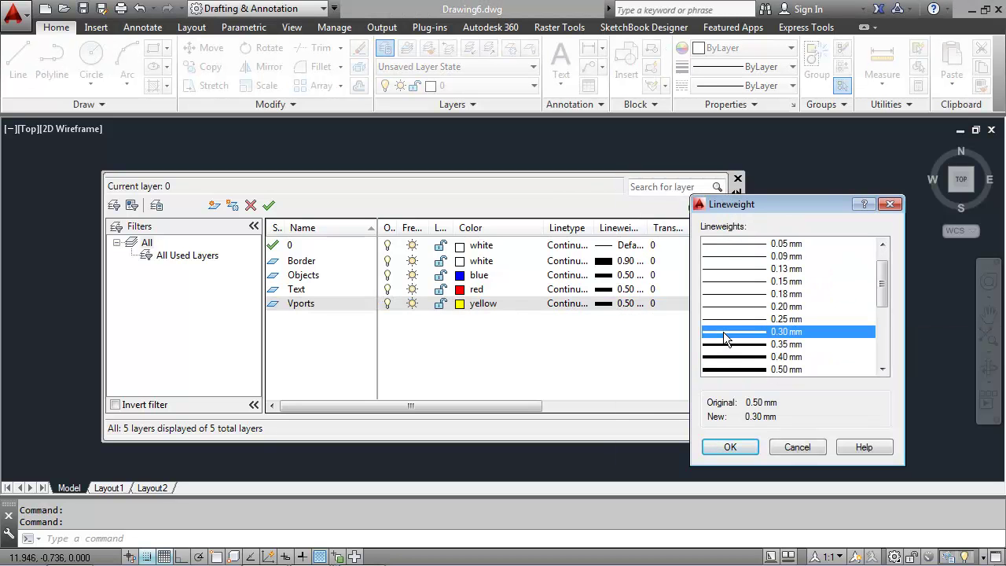
click(729, 447)
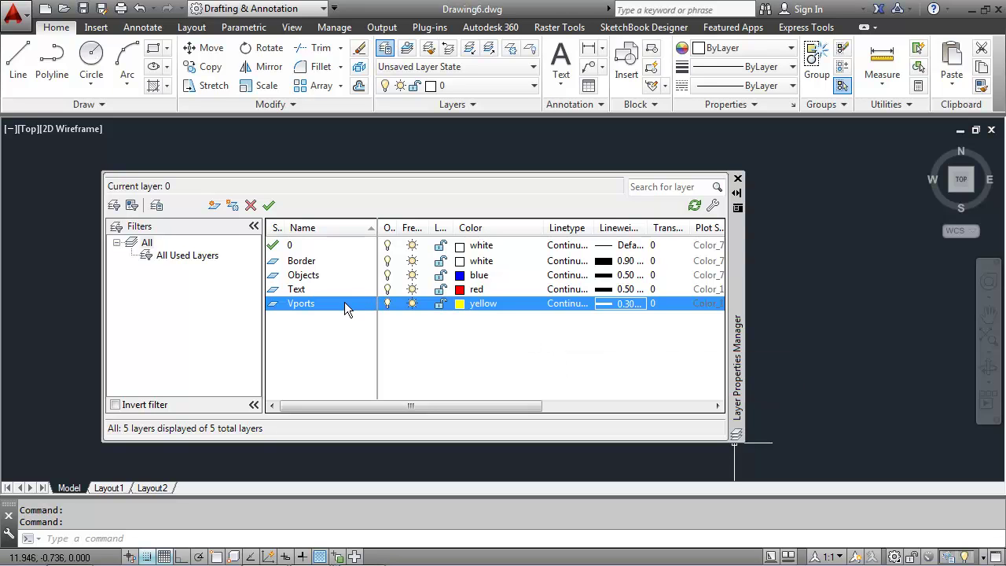
Step: Make Border the current layer, then set the linetype scale (LTS) to 0.5
double_click(311, 265)
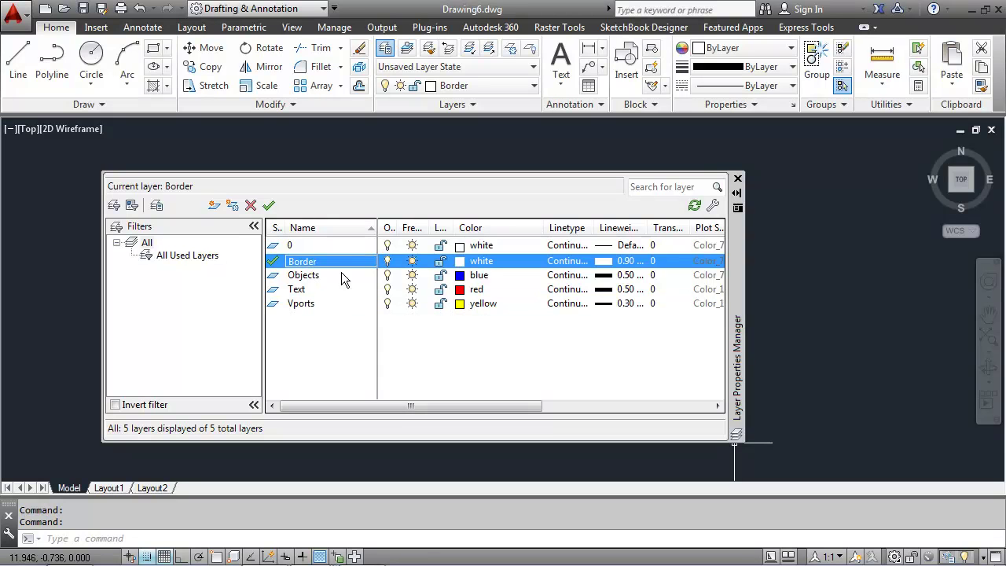
click(738, 179)
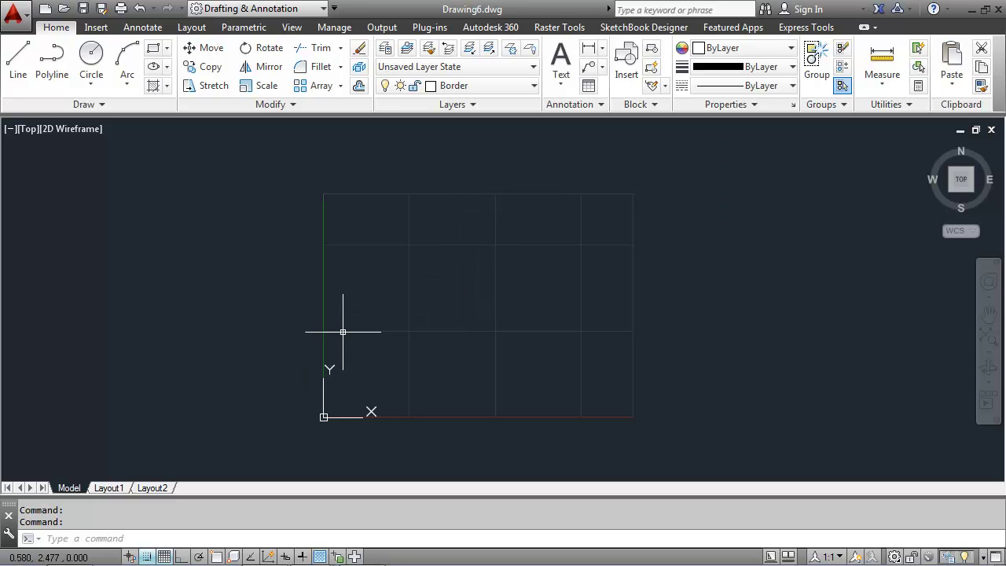
click(230, 537)
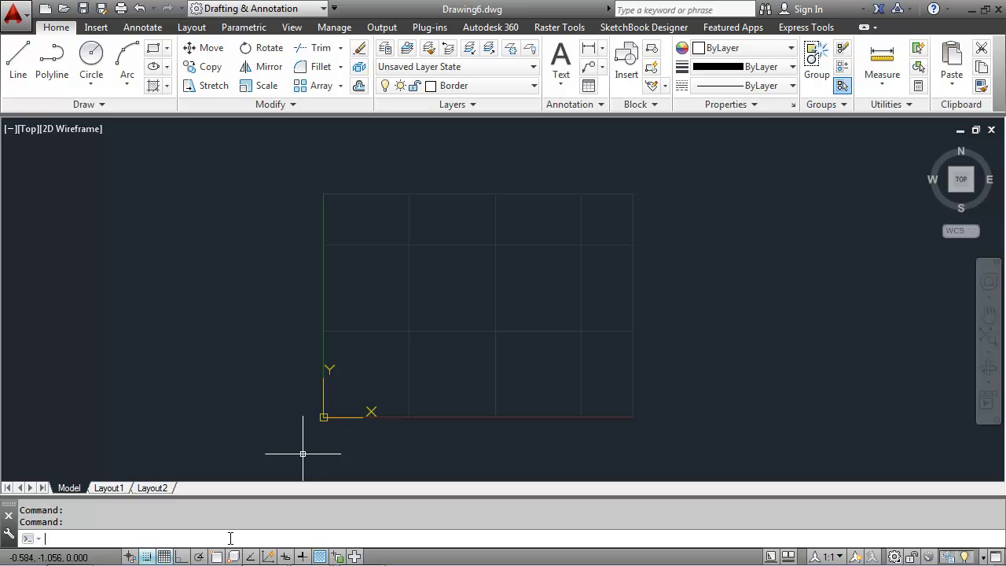
text(lts)
key(Return)
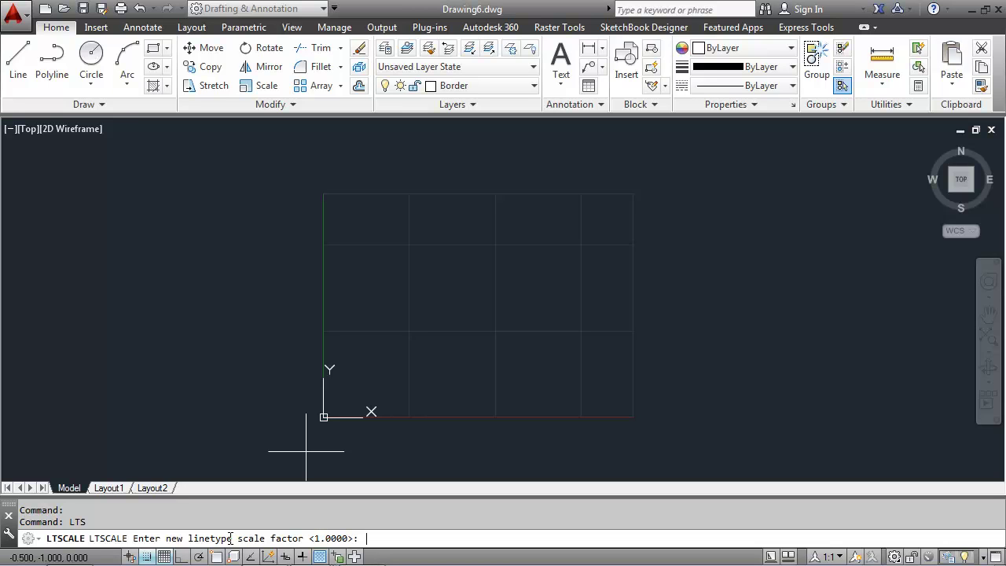
text(.5)
key(Return)
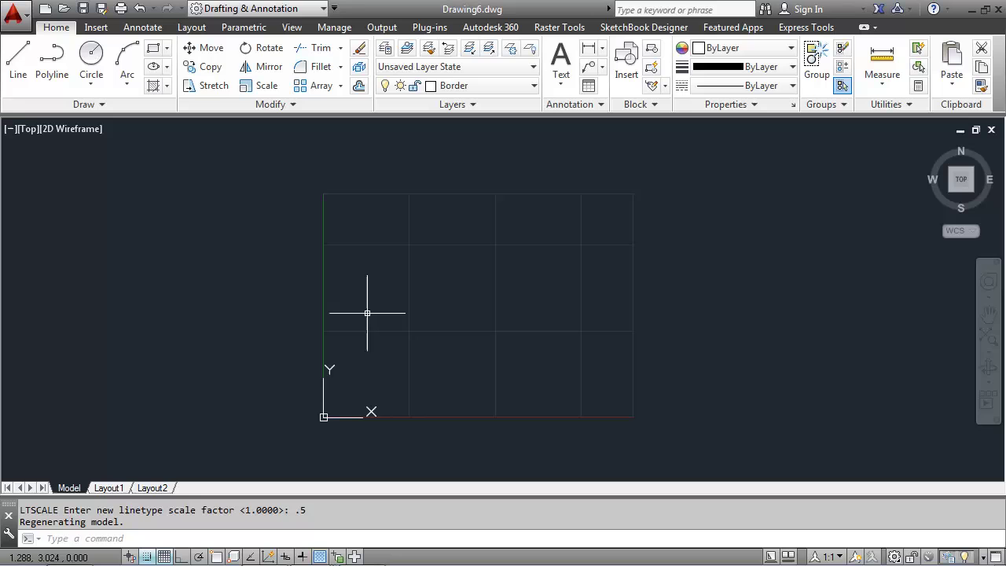
Step: Create a Notes text style using romans.shx at 0.125 height
text(style)
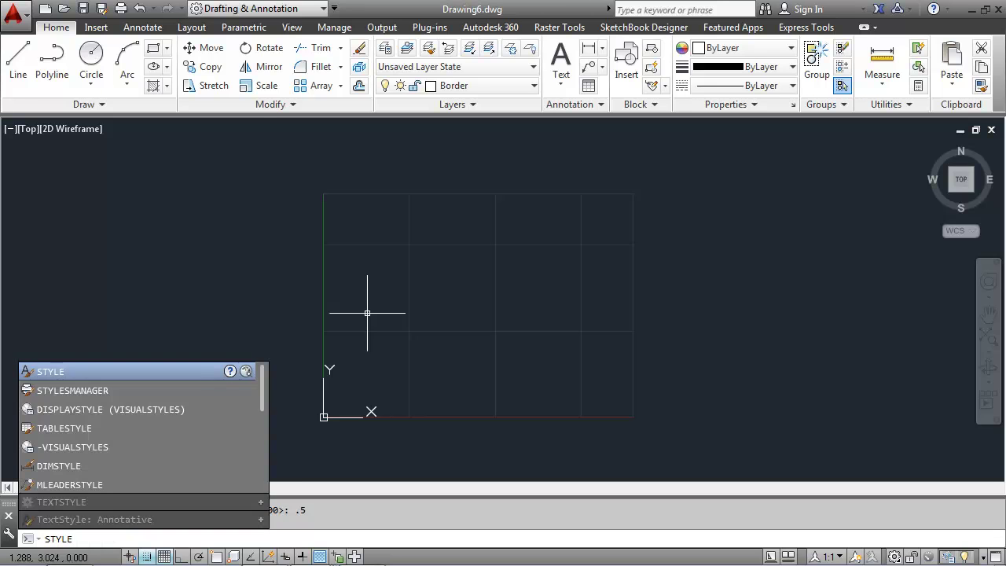
key(Return)
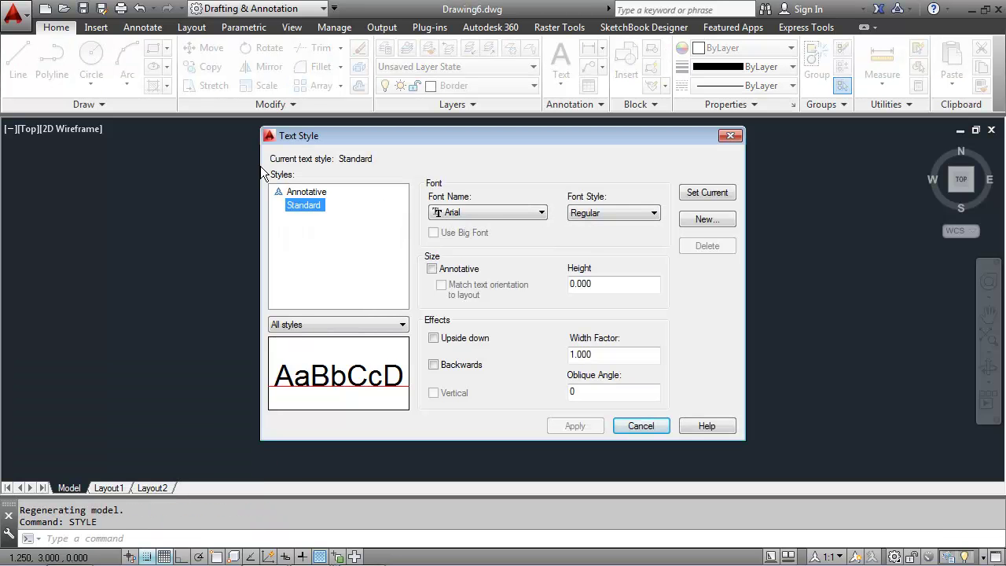
click(709, 222)
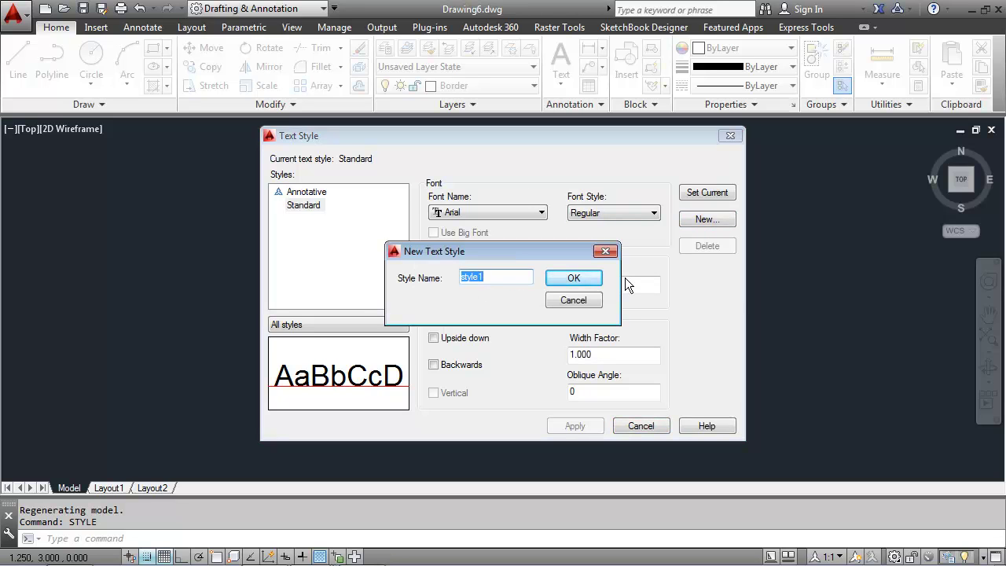
text(Notes)
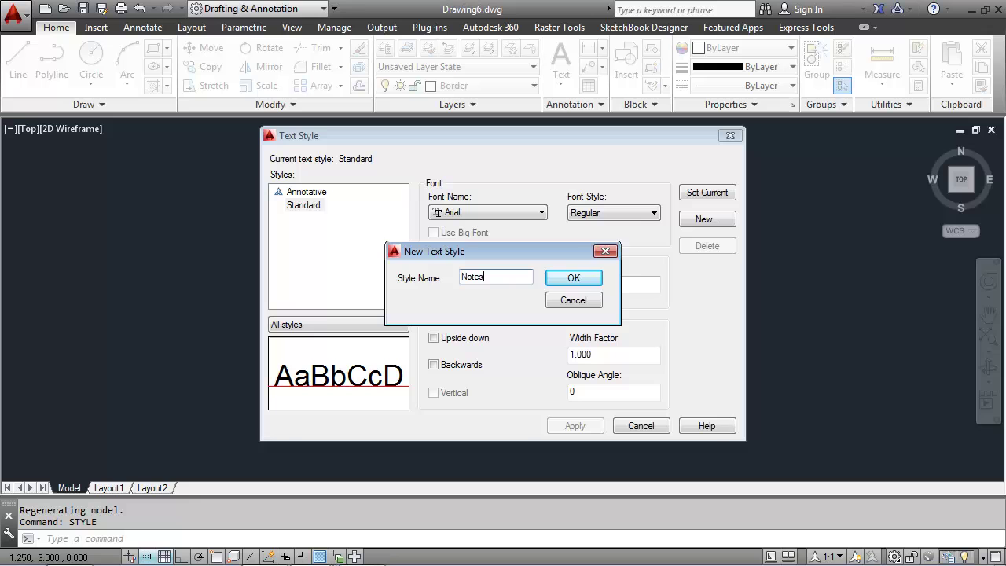
click(595, 277)
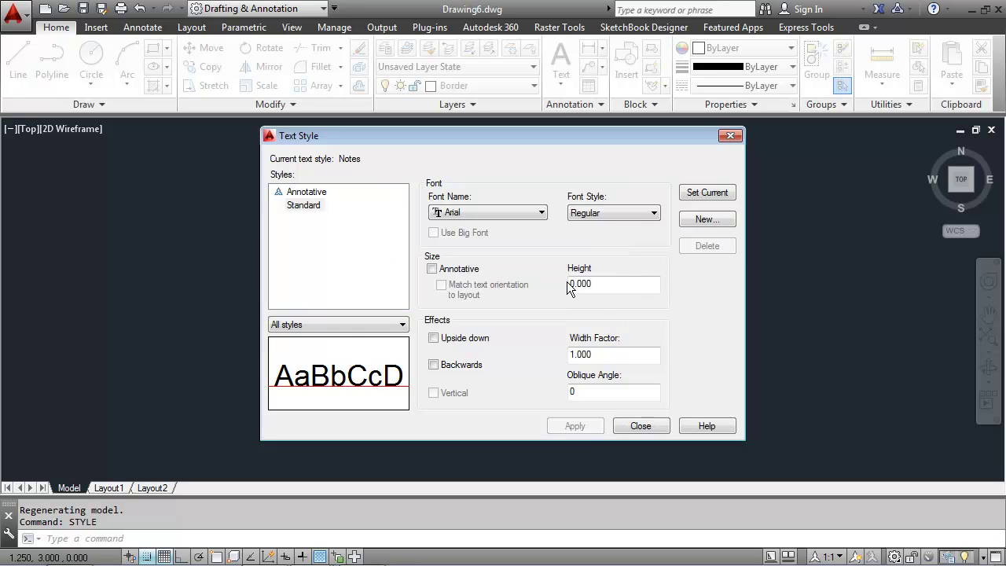
click(503, 212)
text(romanc.shx)
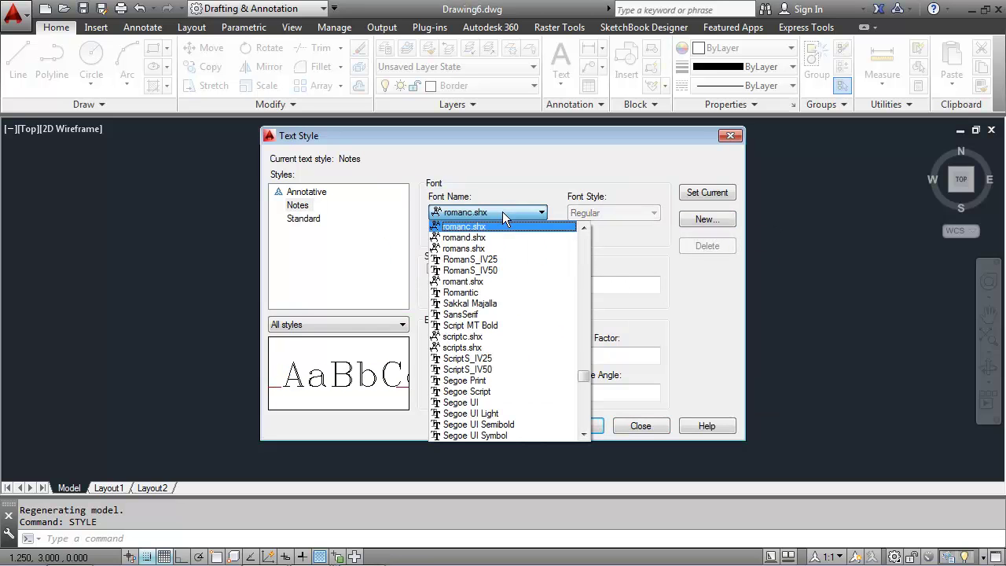
click(464, 249)
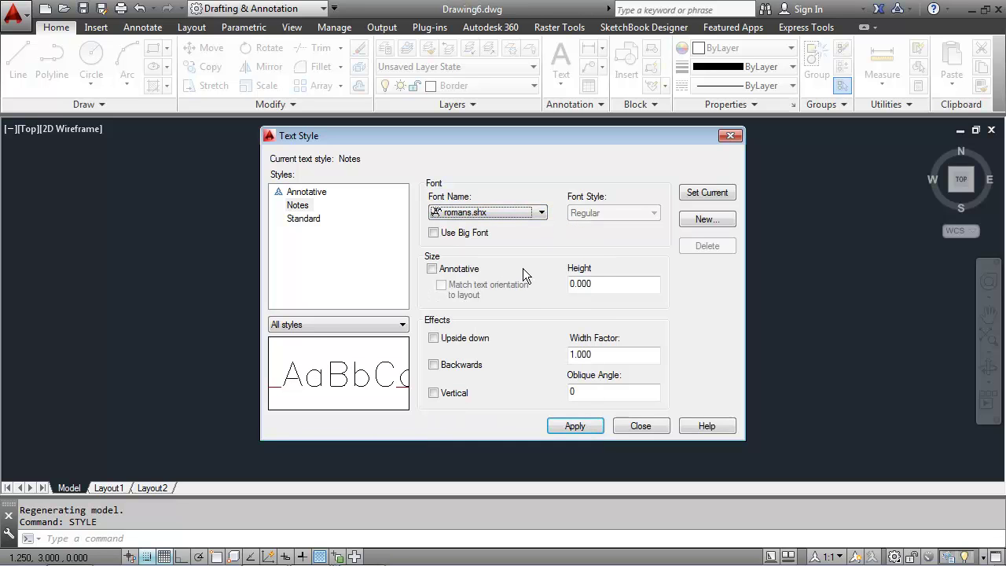
drag(606, 286, 500, 285)
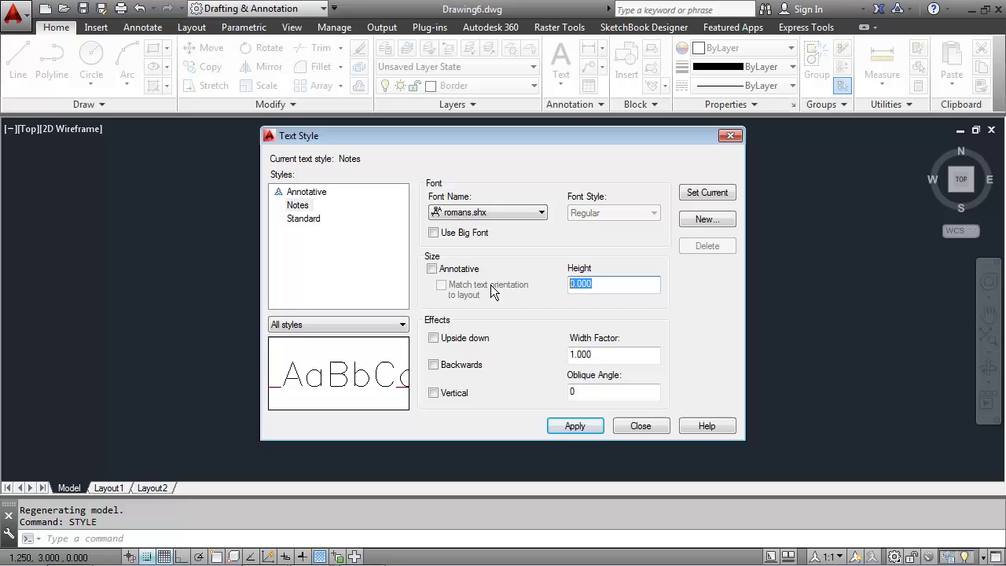
text(.125)
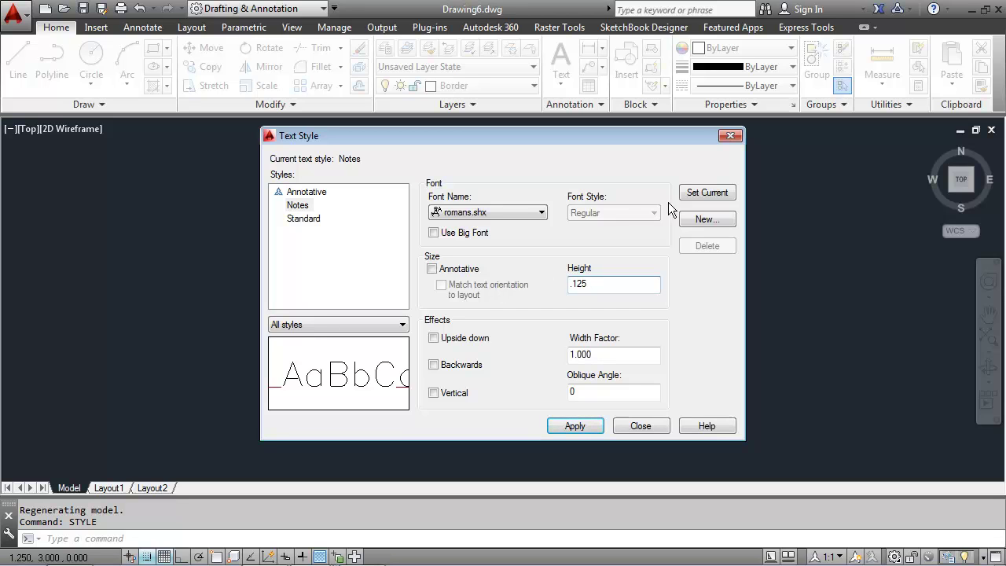
click(562, 422)
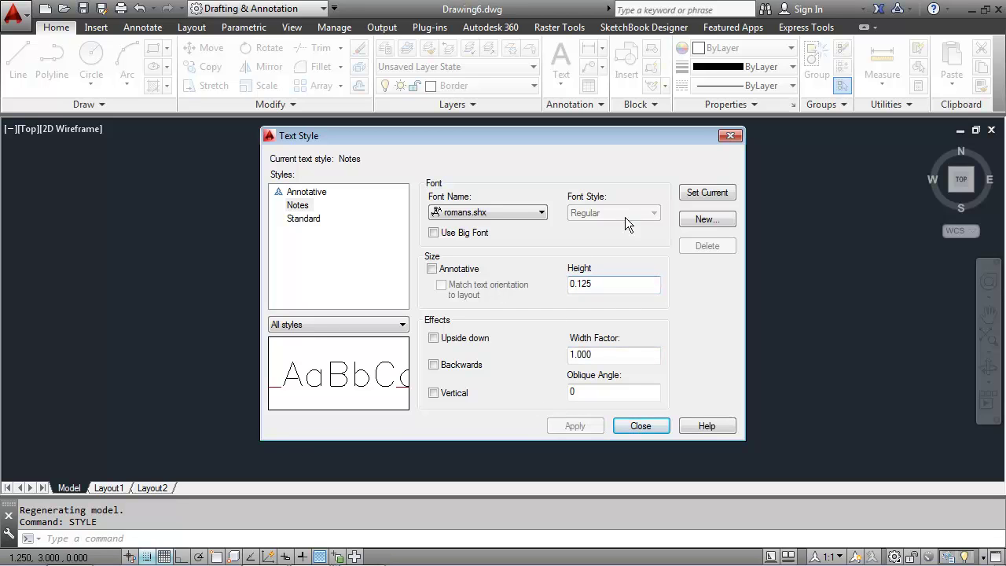
Step: Add a Title text style at 0.250 height and make it current
click(703, 220)
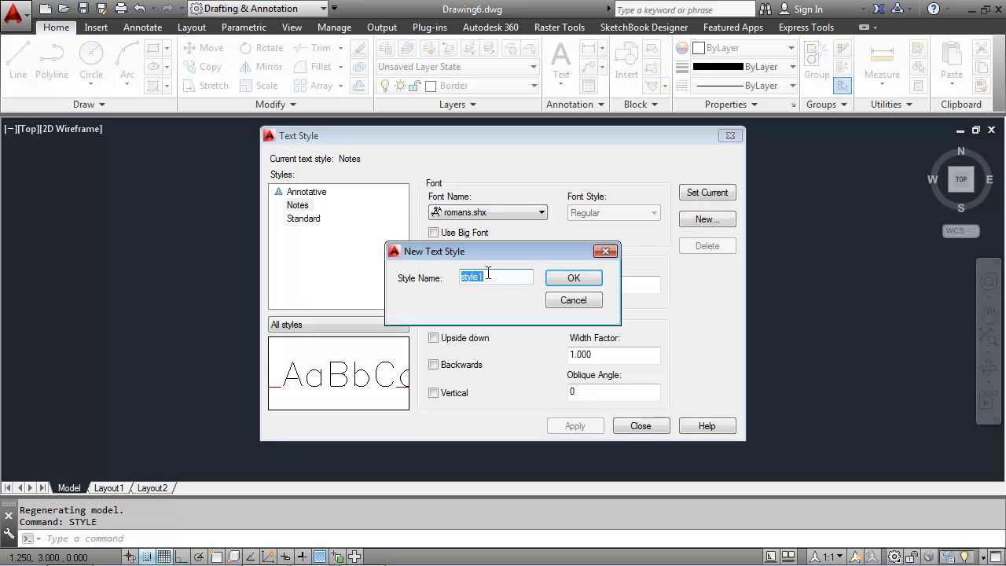
text(Ti)
click(560, 276)
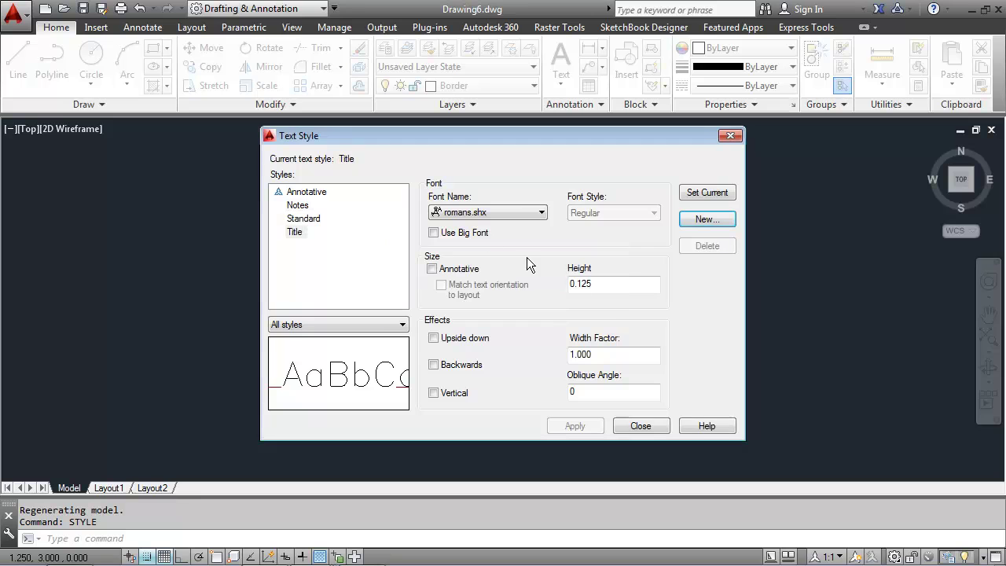
double_click(604, 284)
text(.25)
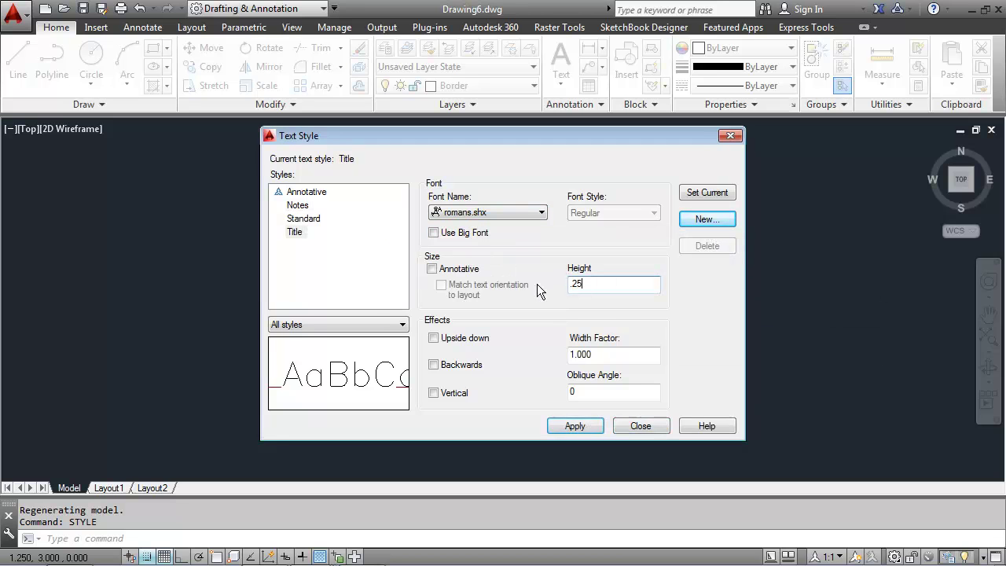
click(585, 420)
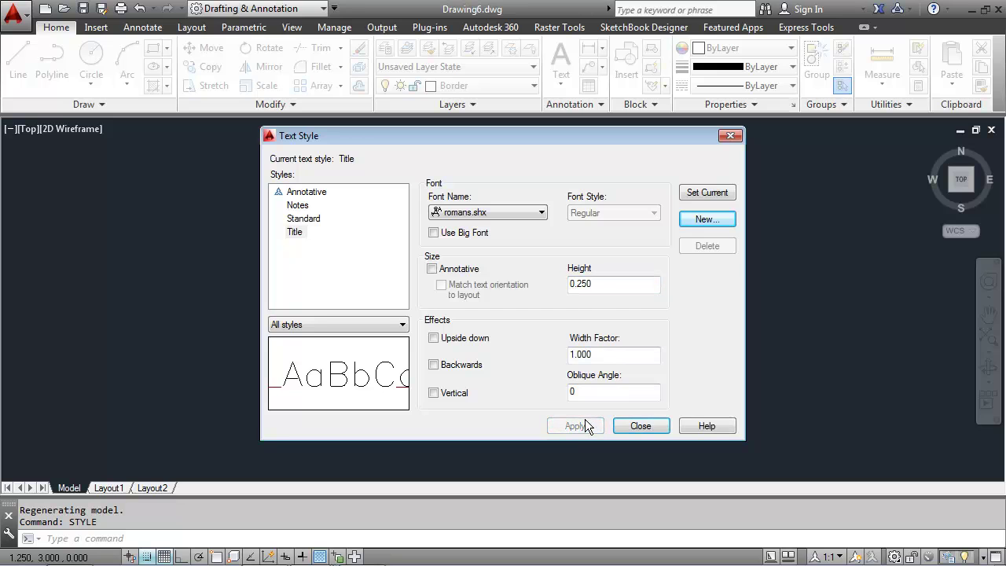
click(701, 192)
click(635, 425)
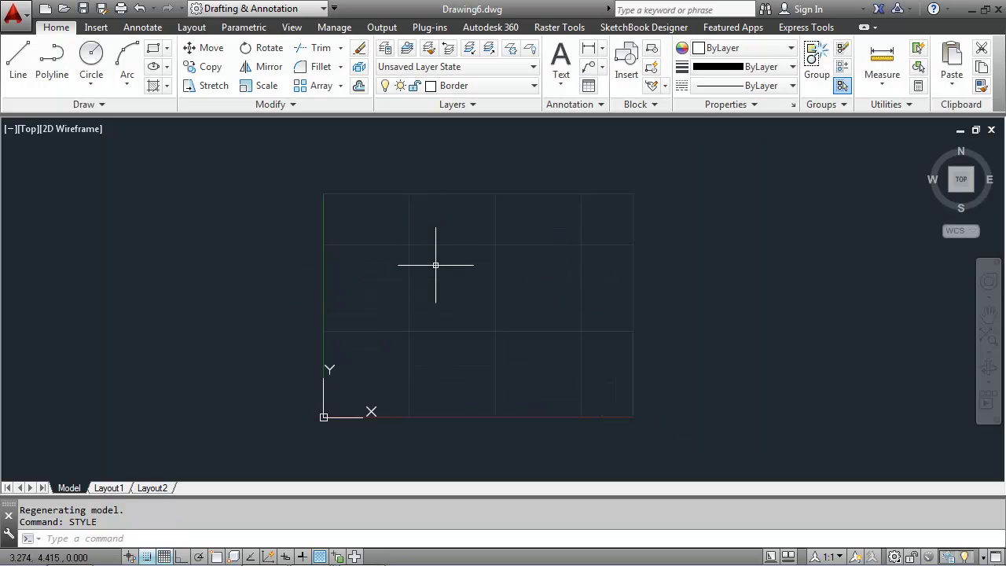
Step: Rename the Layout1 paper layout to 'A-Size Layout'
click(118, 487)
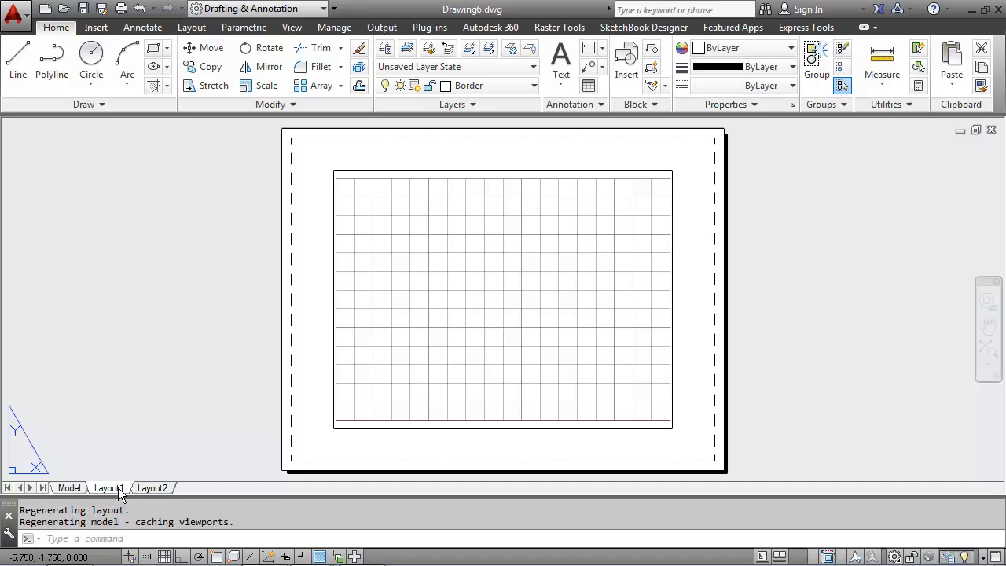
right_click(118, 488)
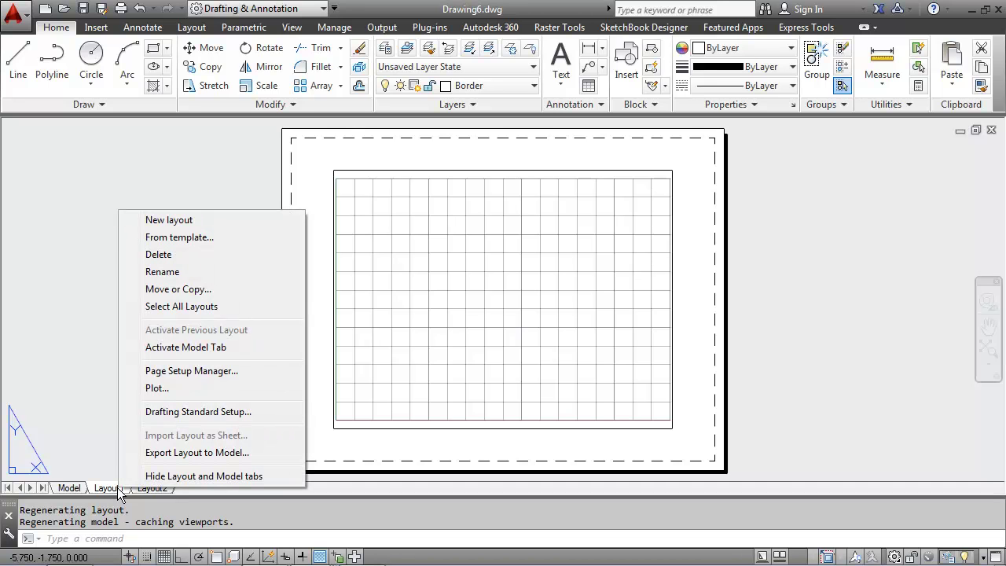
click(189, 271)
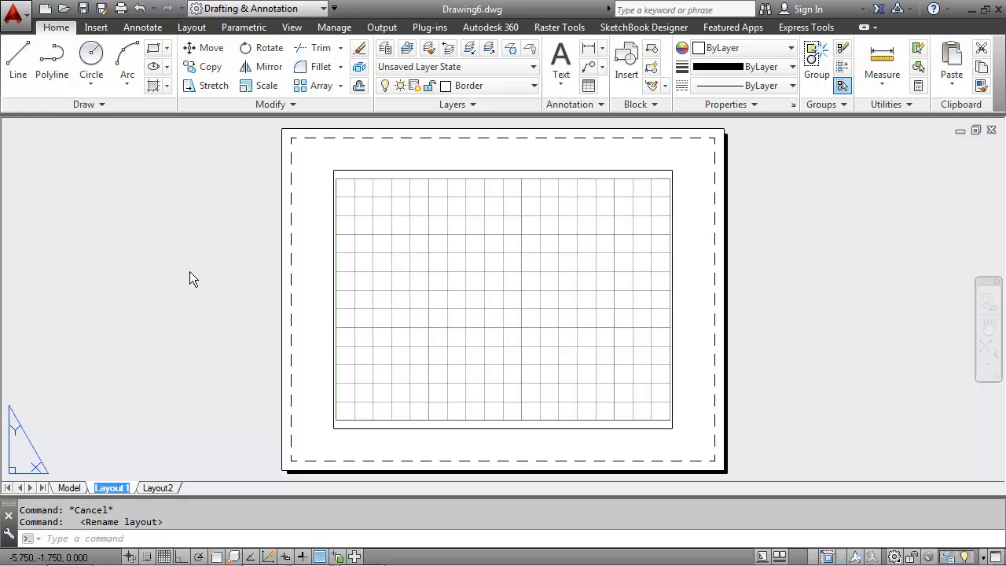
text(A)
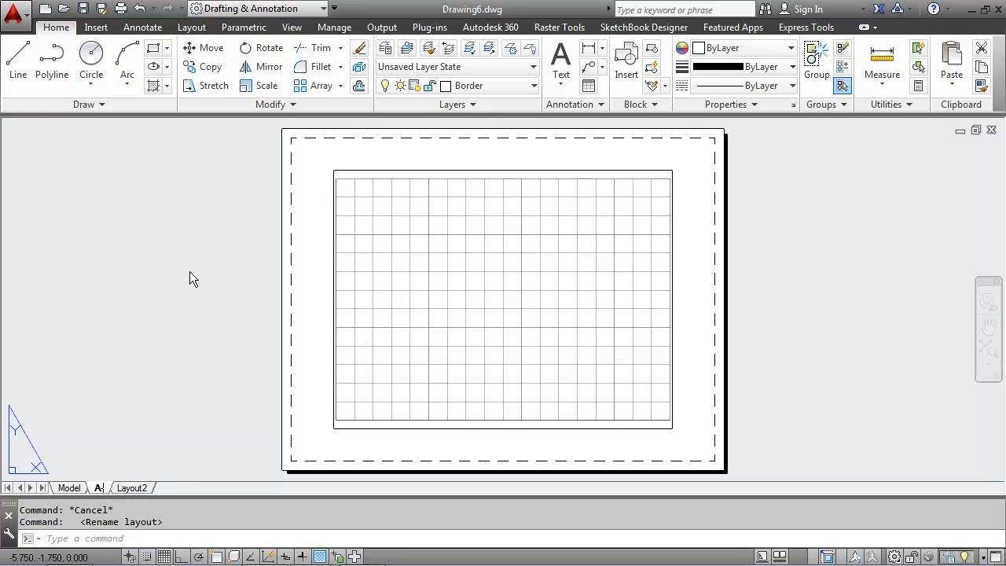
text(-)
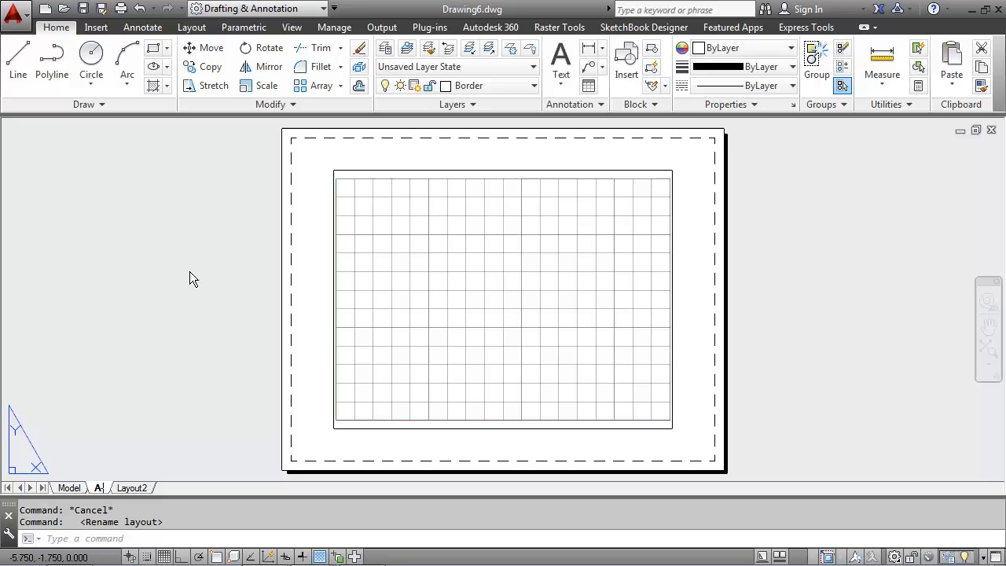
text(Size Layo)
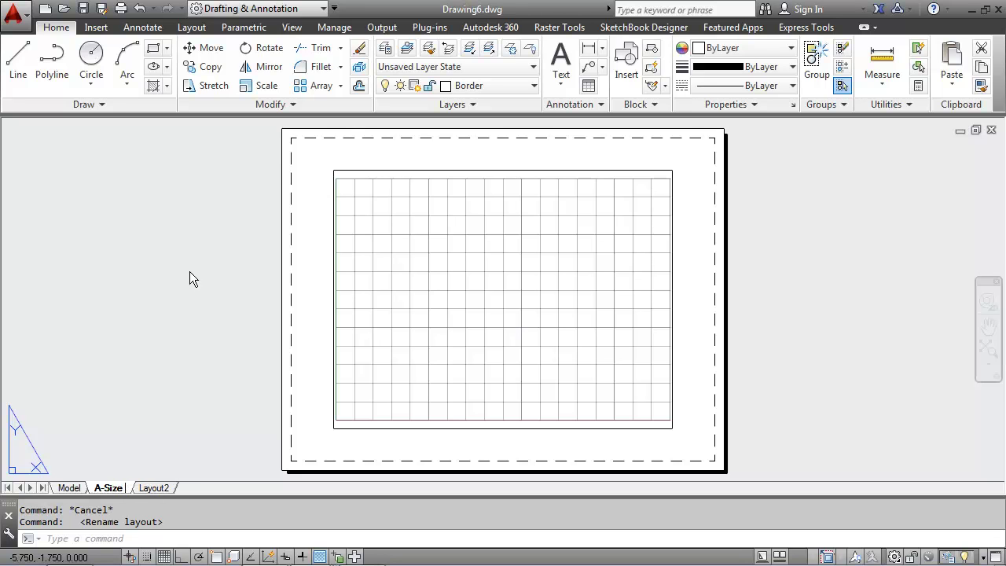
text(ut)
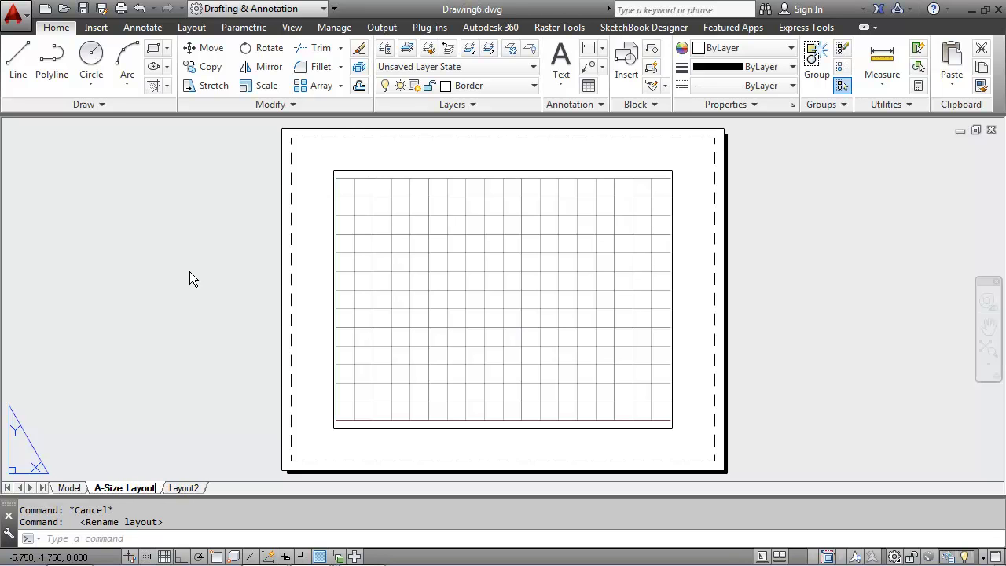
click(181, 442)
click(142, 445)
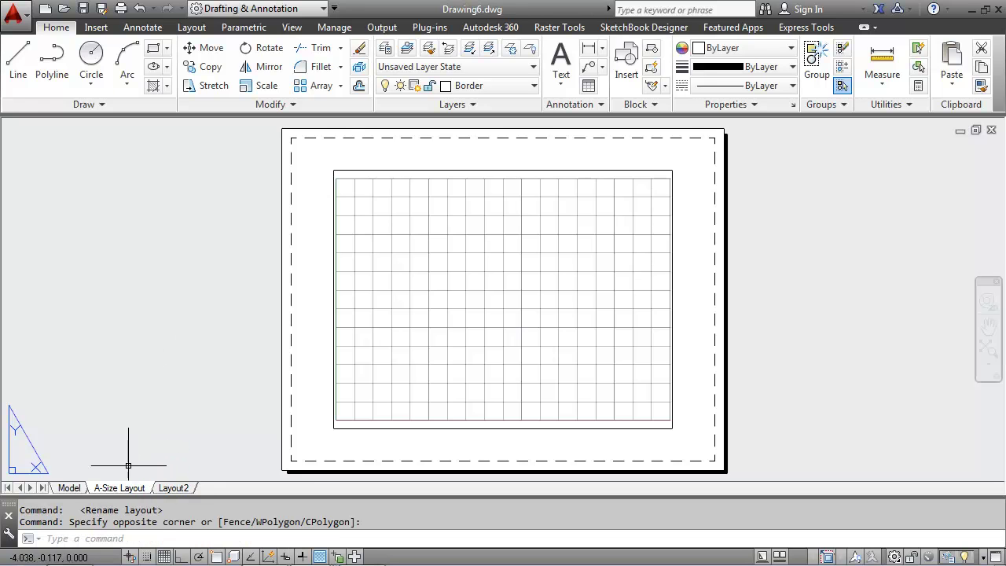
Step: Modify the A-Size Layout page setup to use Adobe PDF with Letter (8.50 x 11.00) paper
right_click(118, 488)
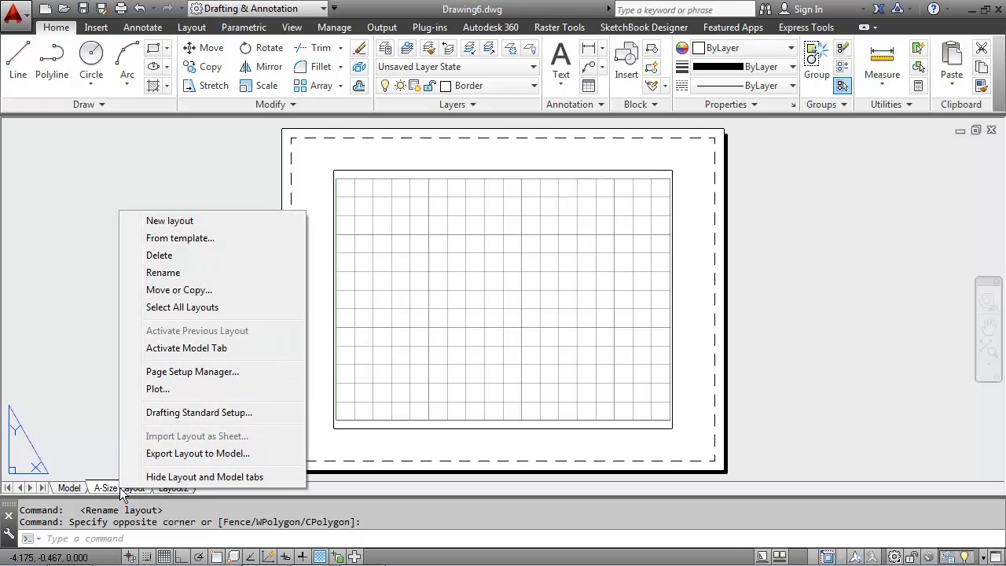
click(206, 371)
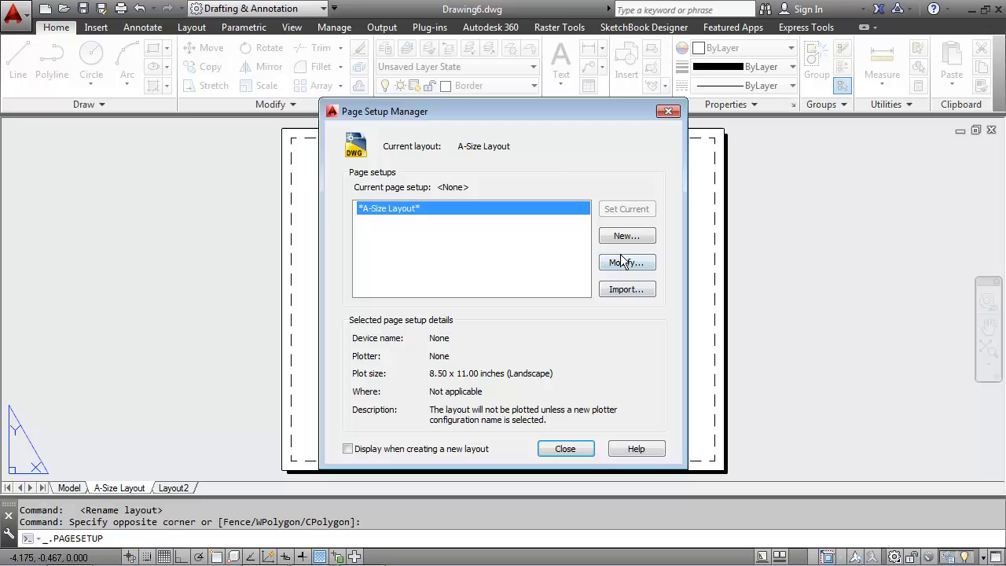
click(622, 262)
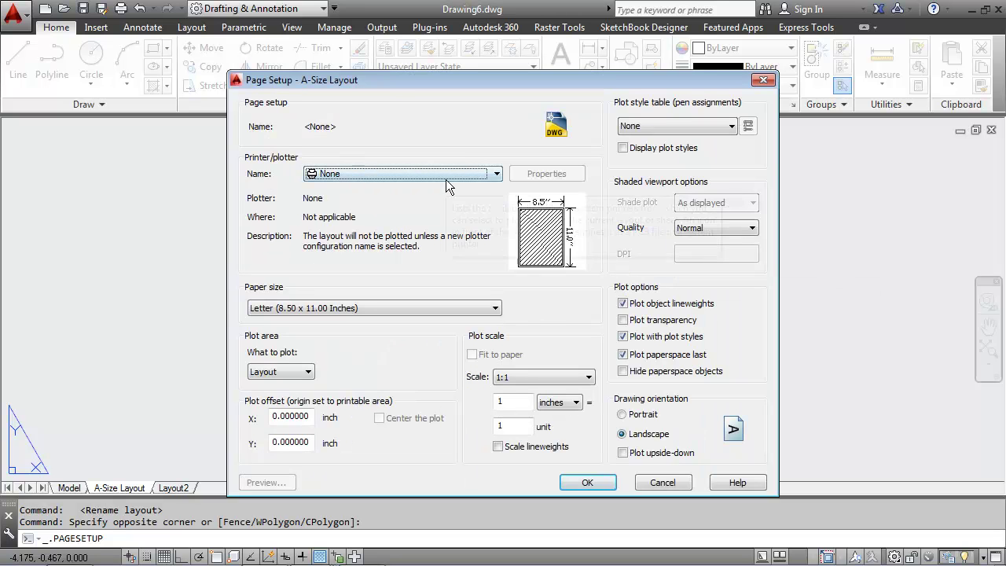
click(423, 168)
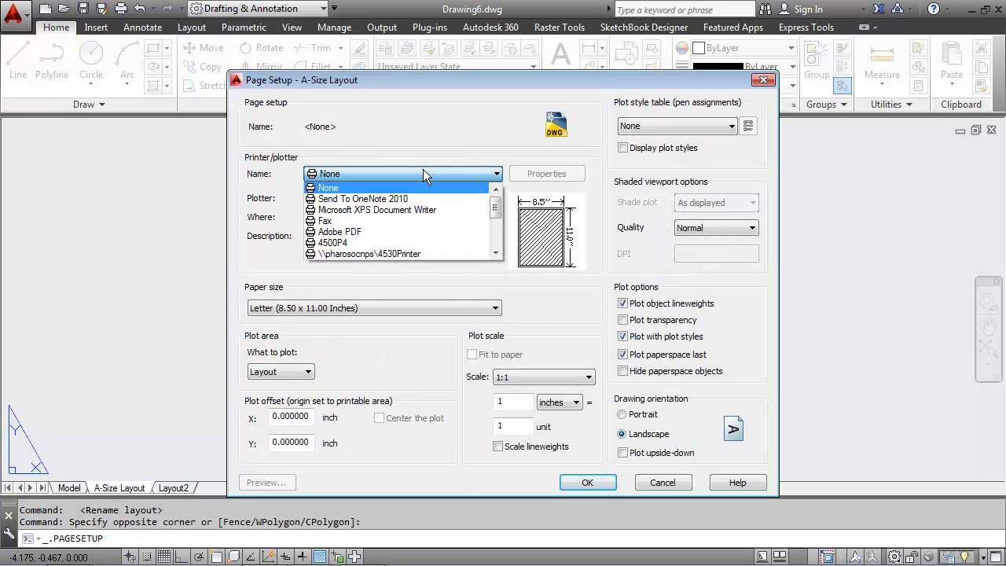
click(350, 232)
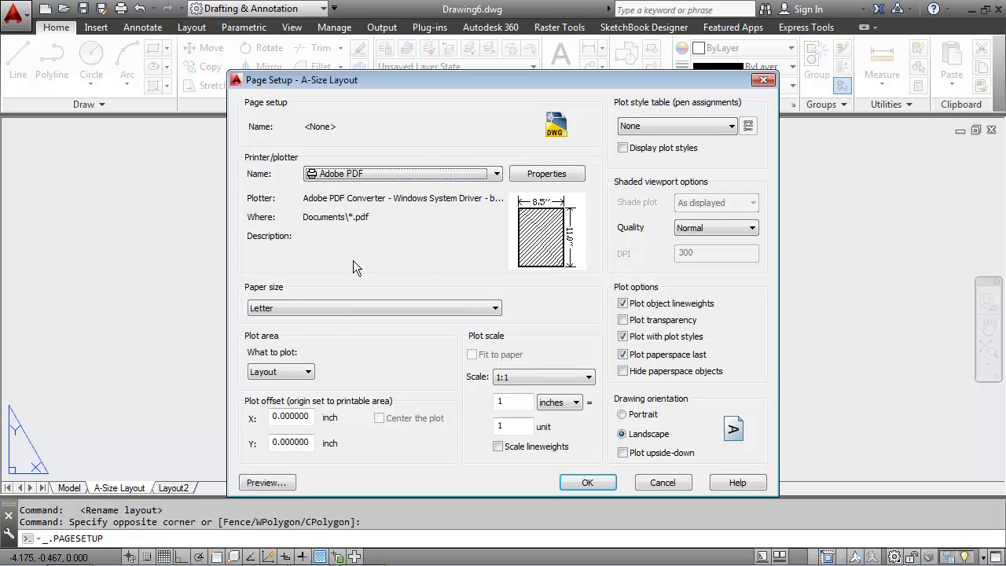
click(336, 308)
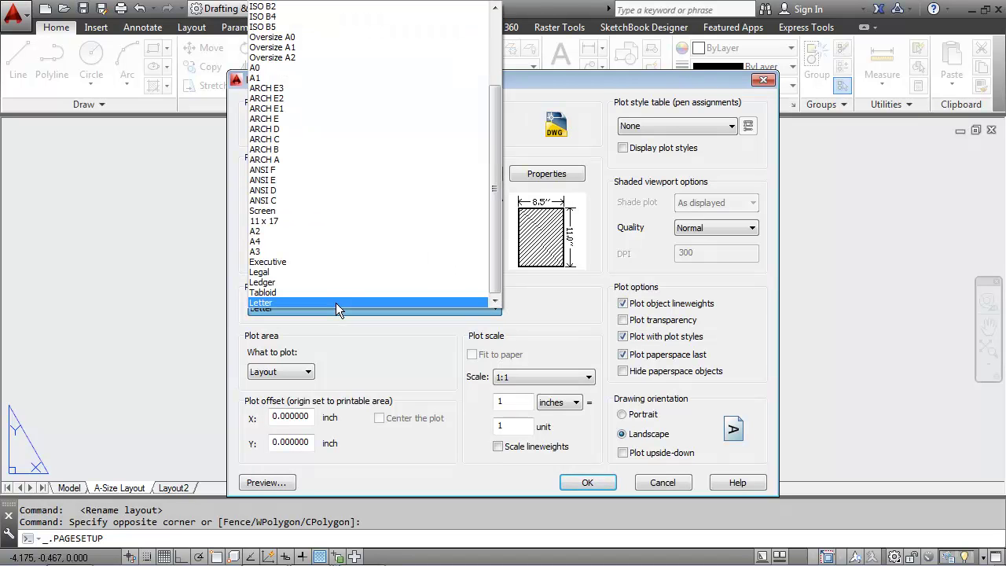
click(336, 303)
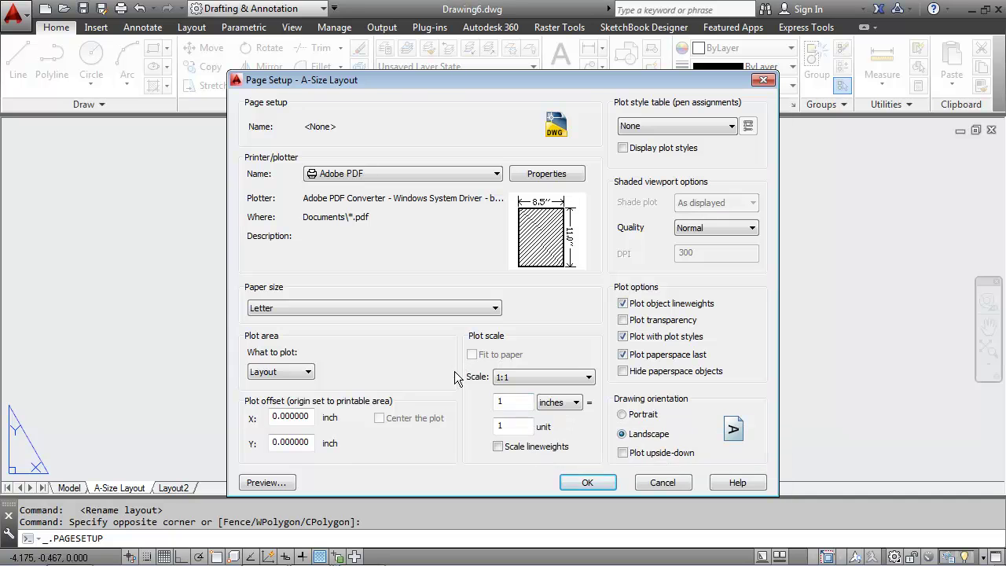
click(591, 479)
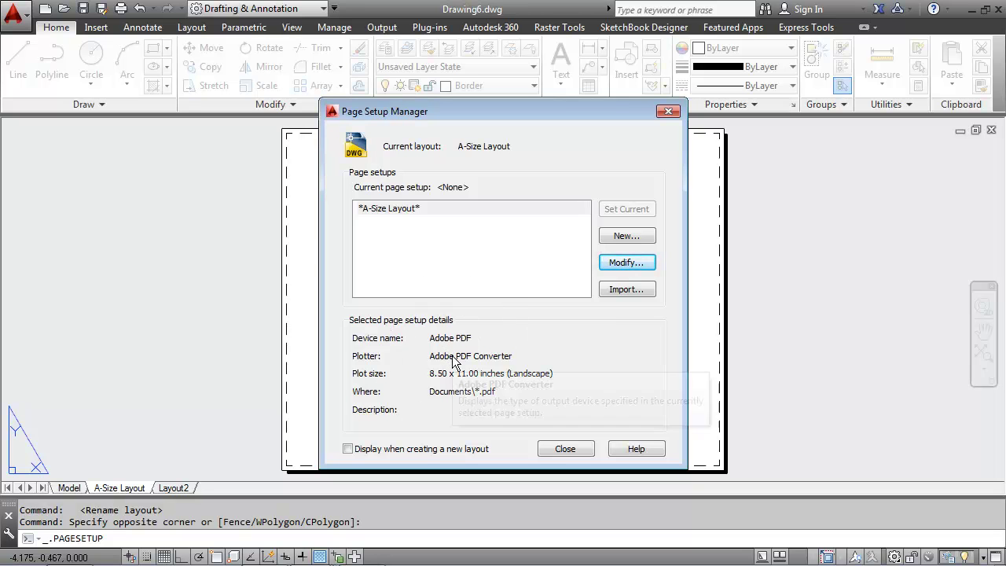
click(567, 449)
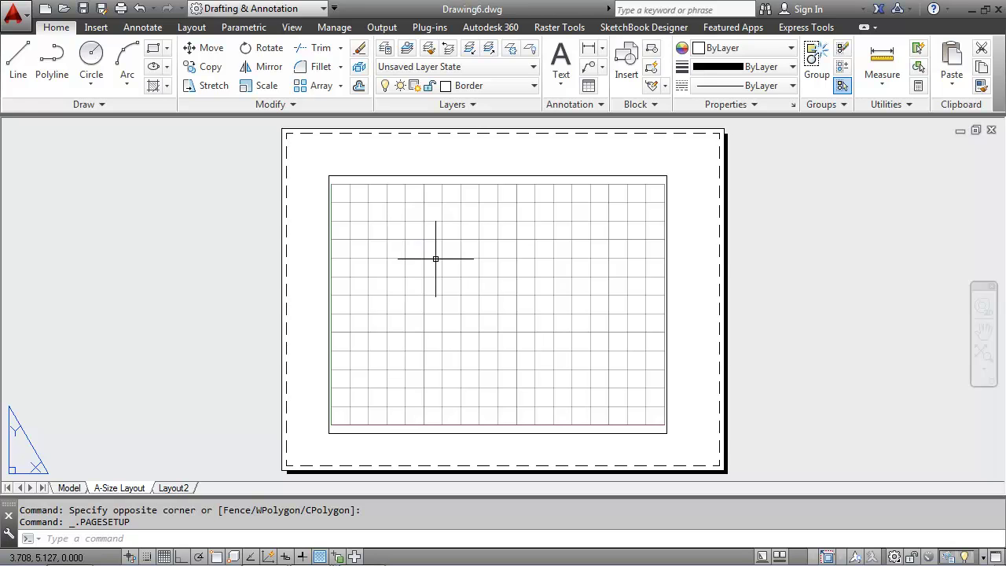
Step: Zoom the viewport to scale factor 1, then return to paper space and select its frame
double_click(445, 282)
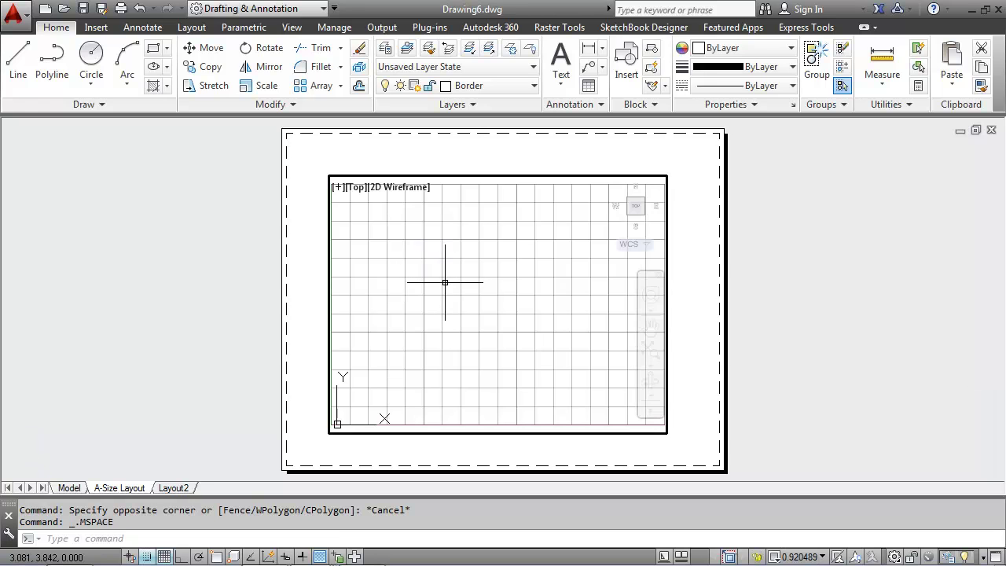
text(zoom)
key(Return)
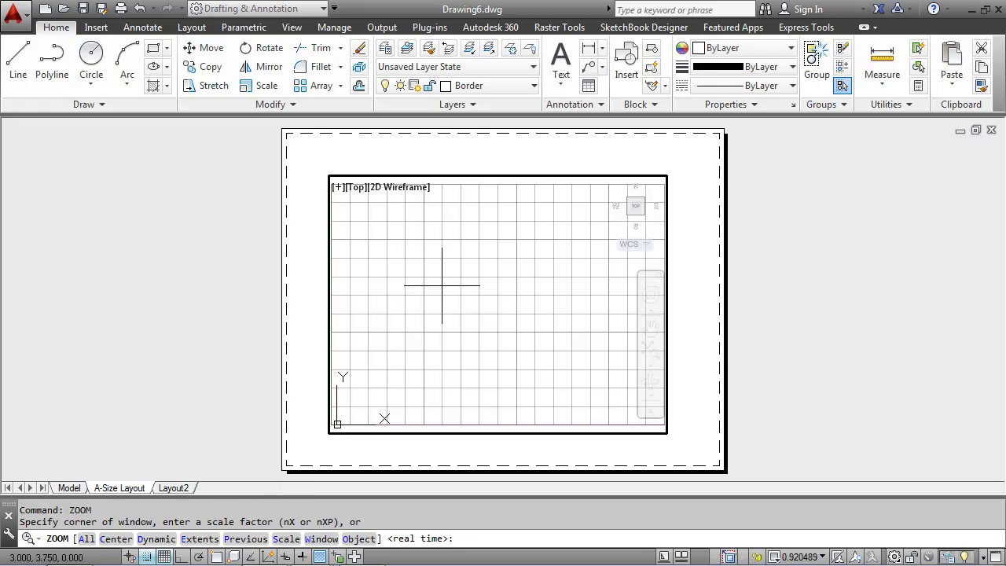
text(s)
key(Return)
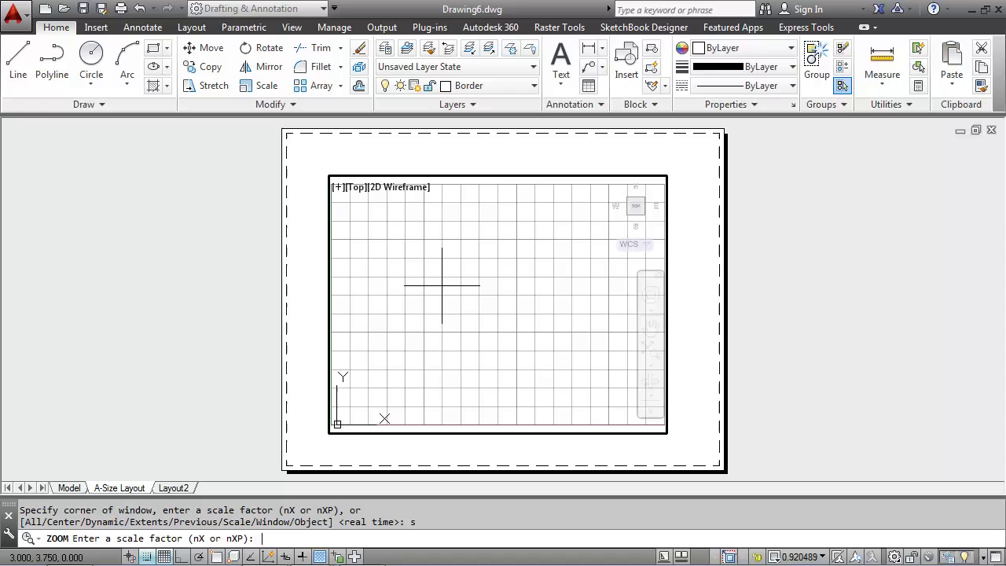
text(1)
key(Return)
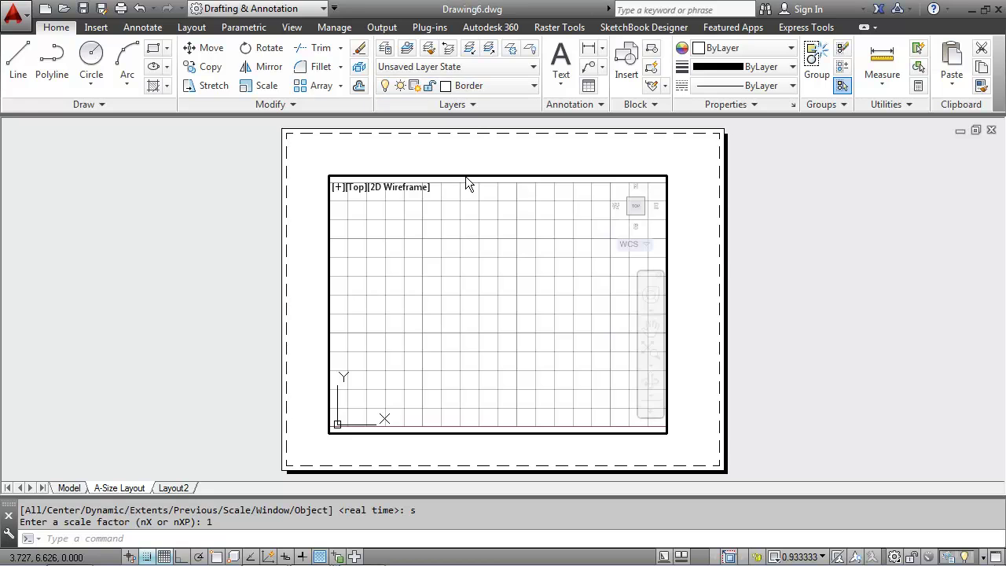
double_click(466, 161)
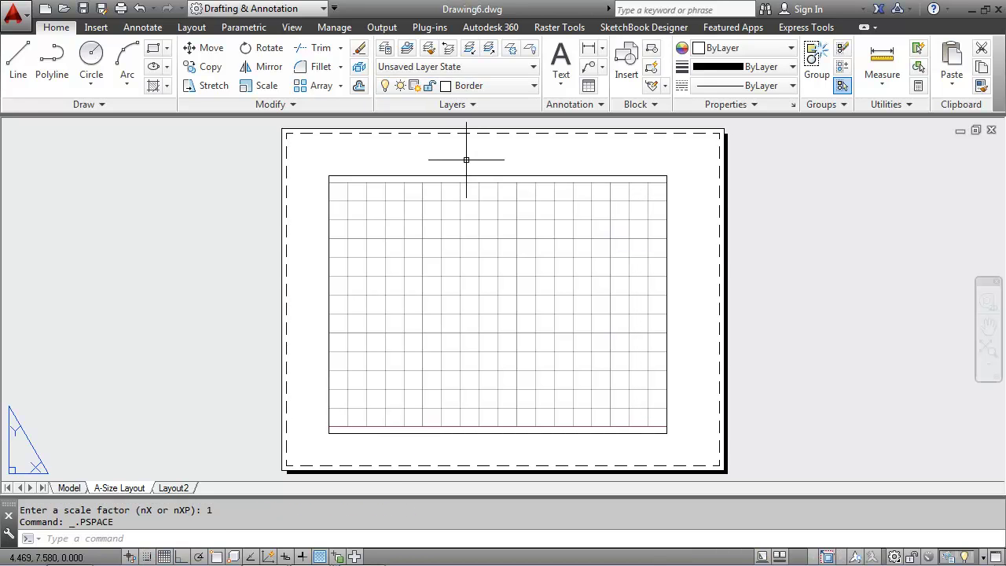
click(460, 175)
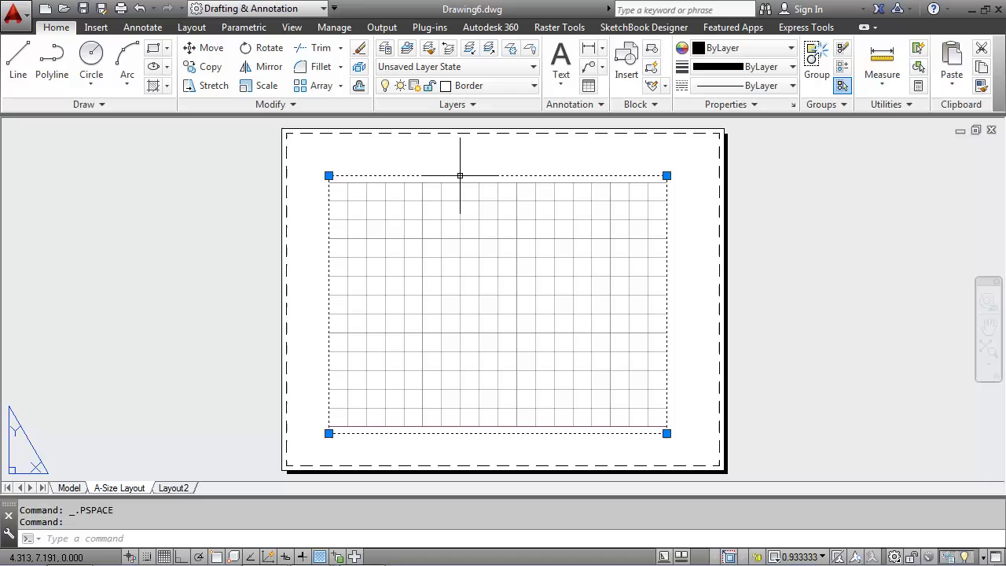
Step: Move the selected viewport onto the yellow Vports layer and deselect it
click(471, 85)
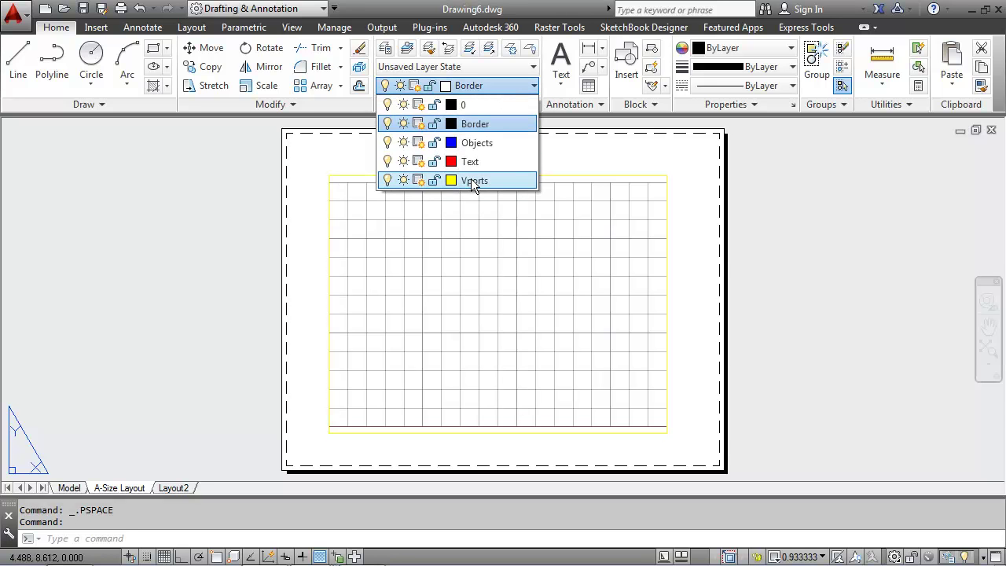
click(471, 179)
key(Escape)
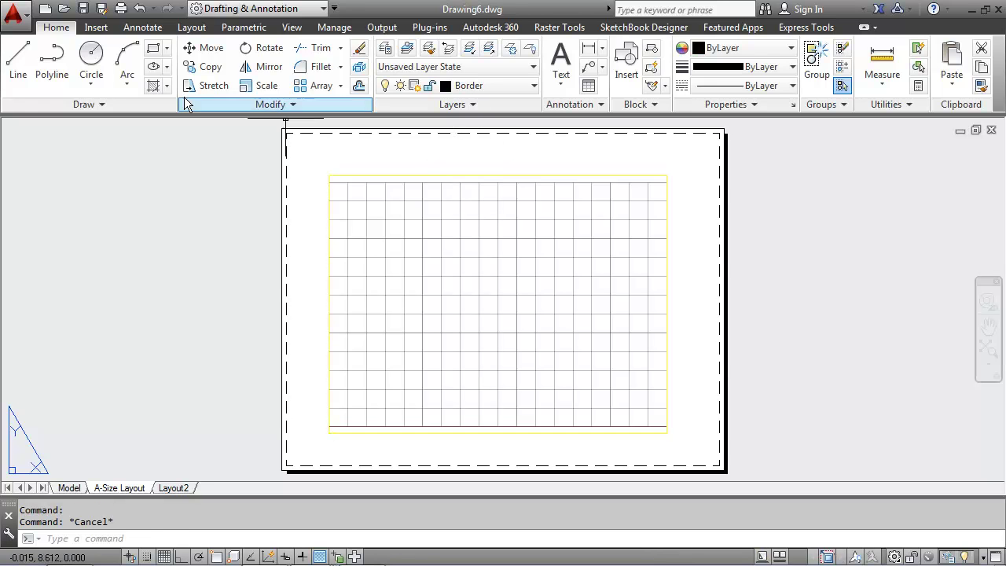
click(18, 57)
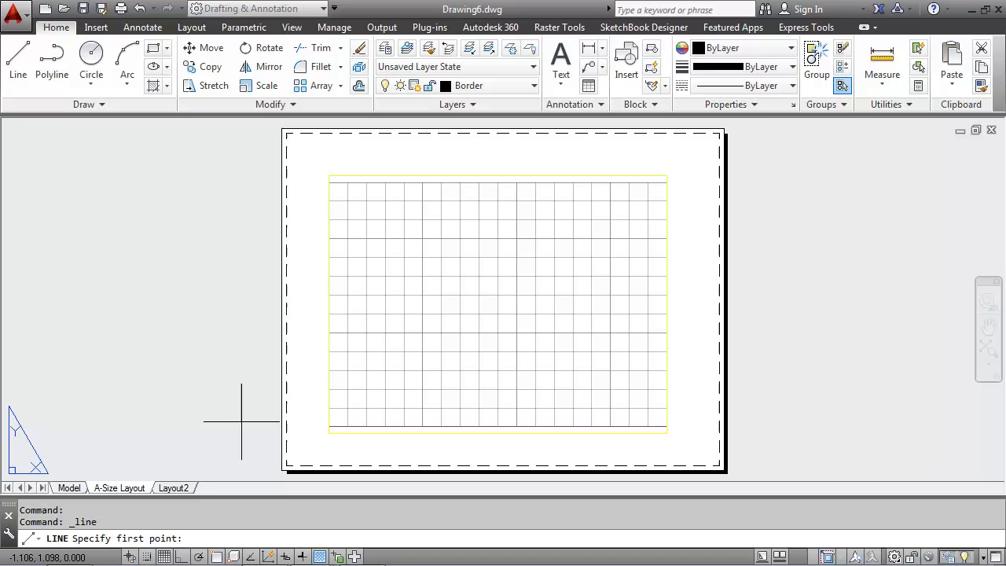
click(147, 557)
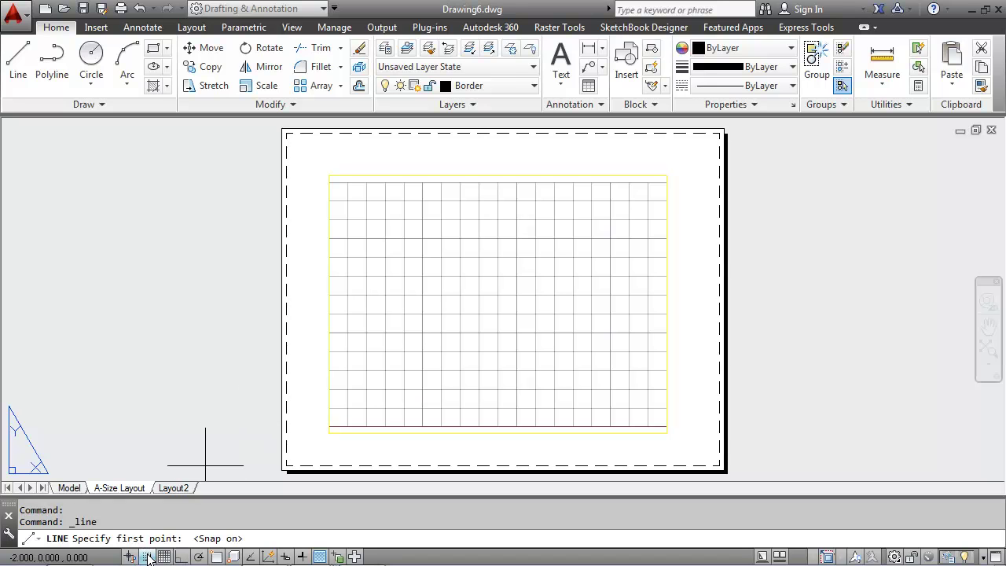
click(307, 144)
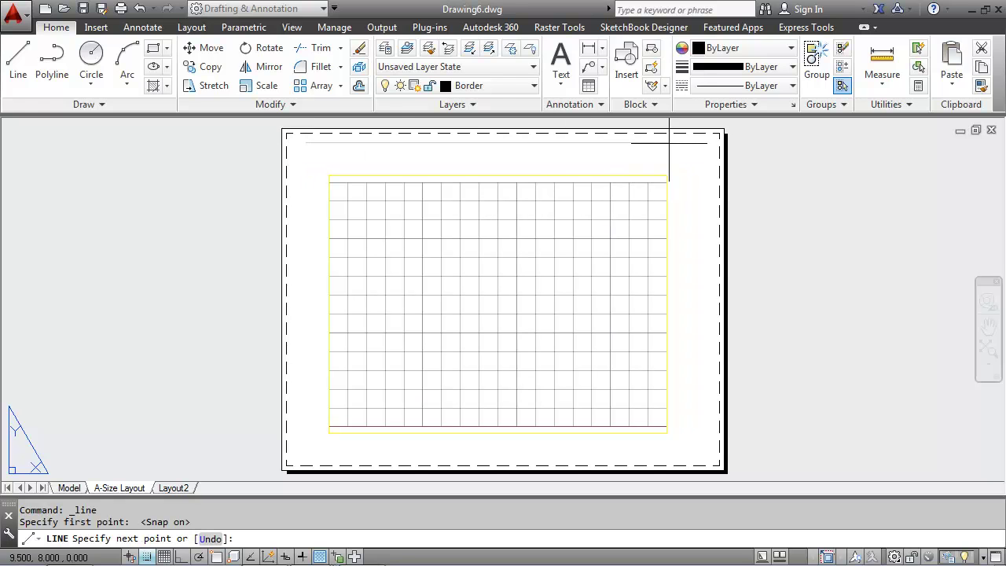
click(709, 143)
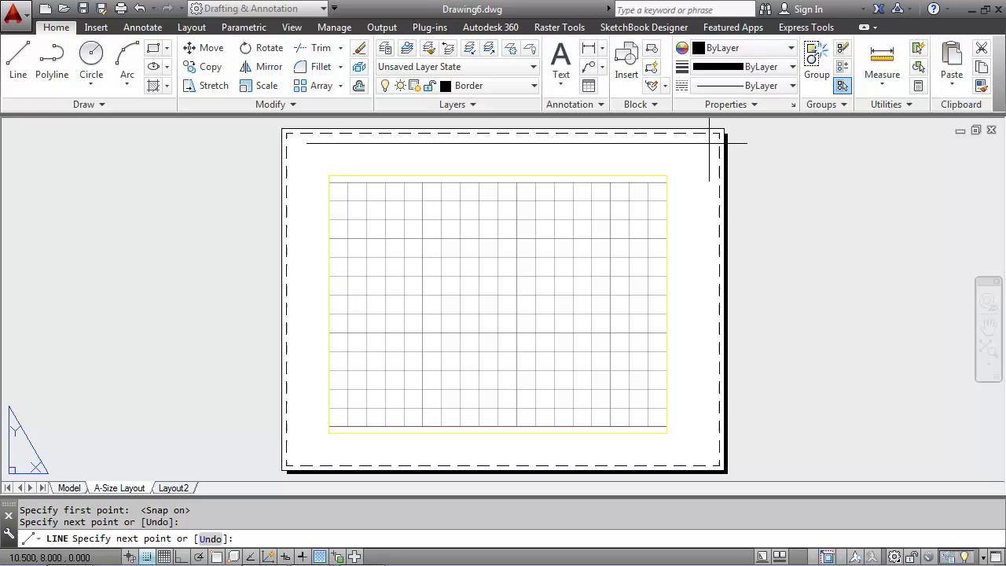
click(709, 465)
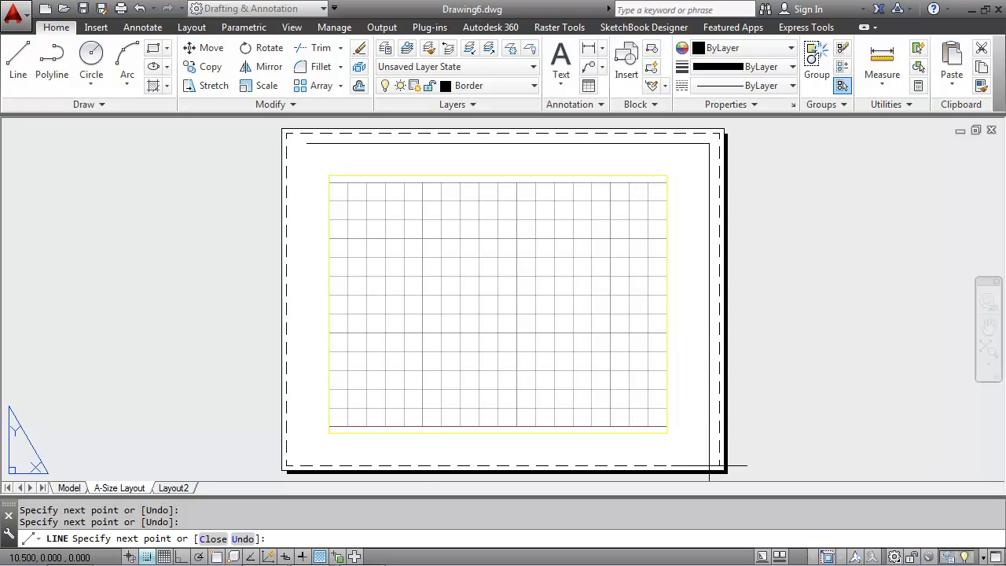
click(307, 465)
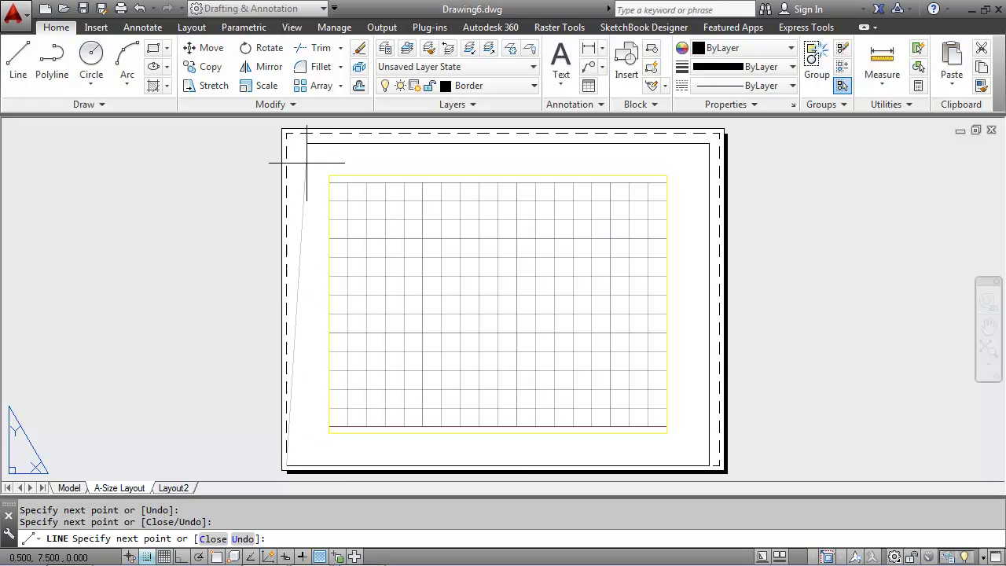
key(Escape)
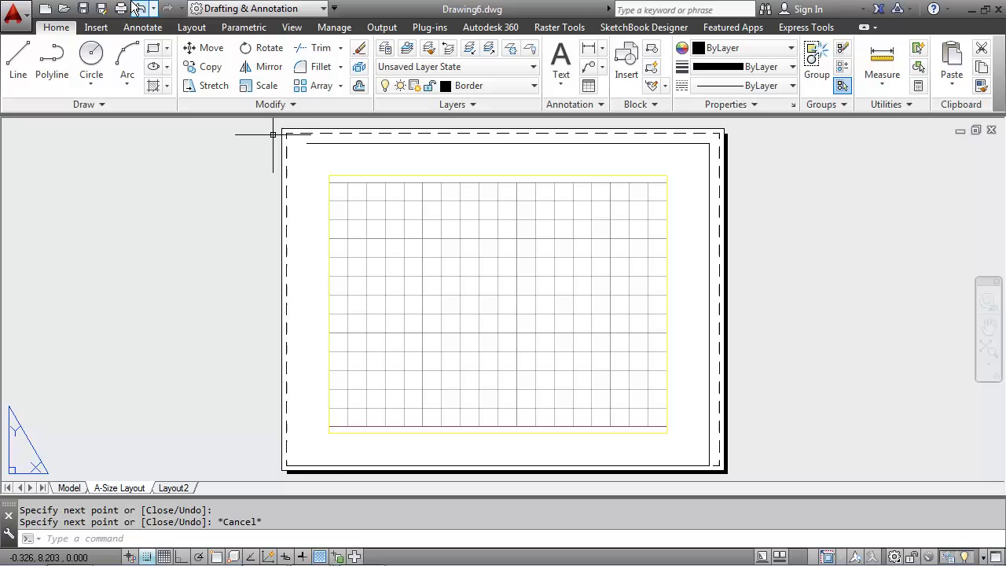
click(140, 8)
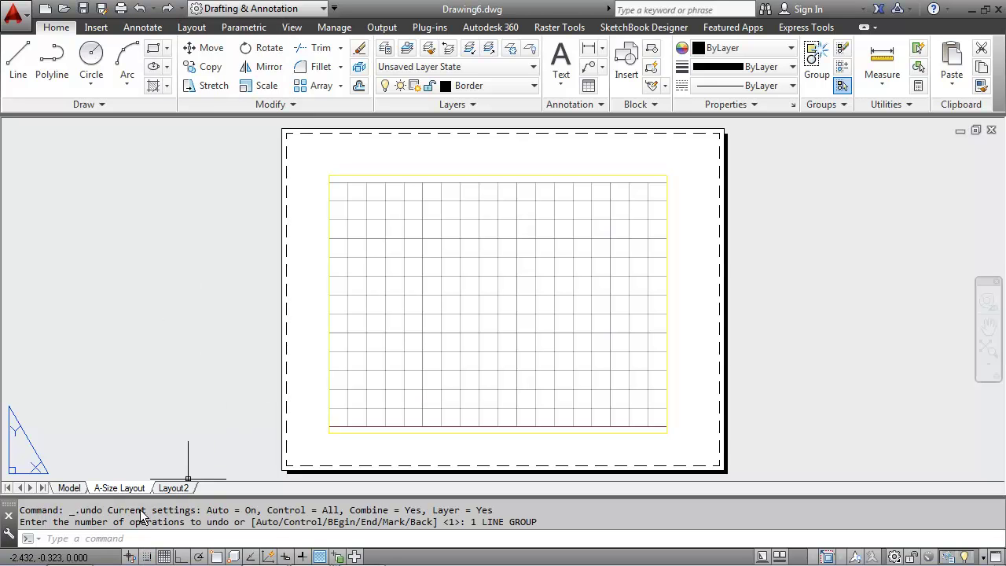
Step: Set the snap X and Y spacing to 0.250 in the snap settings
right_click(147, 557)
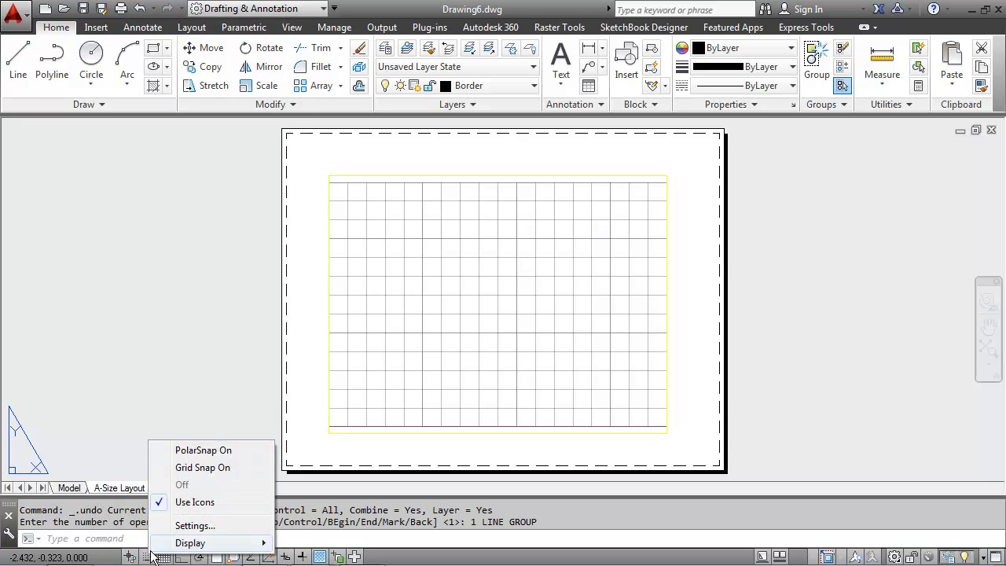
click(189, 526)
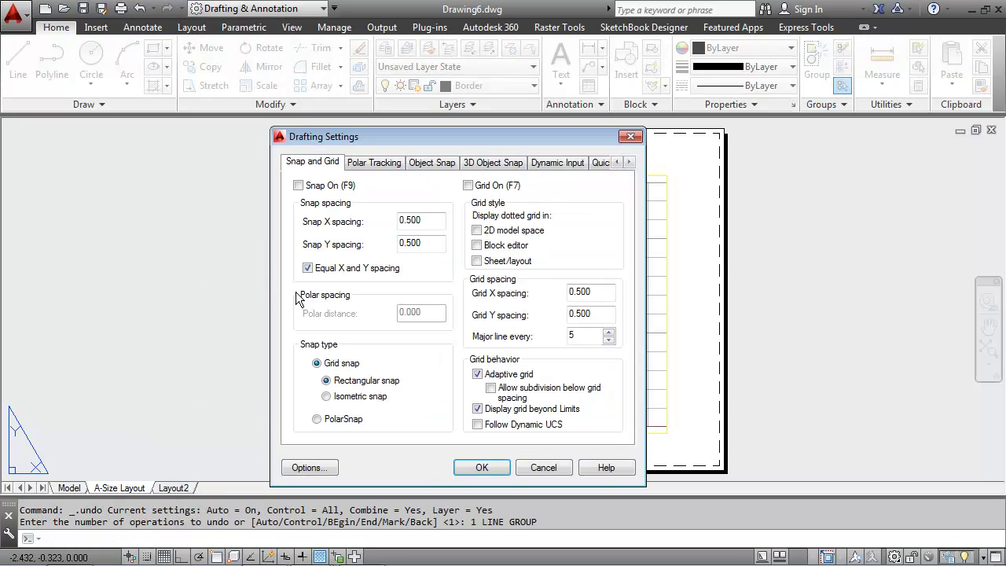
double_click(425, 220)
text(.25)
click(422, 242)
click(482, 467)
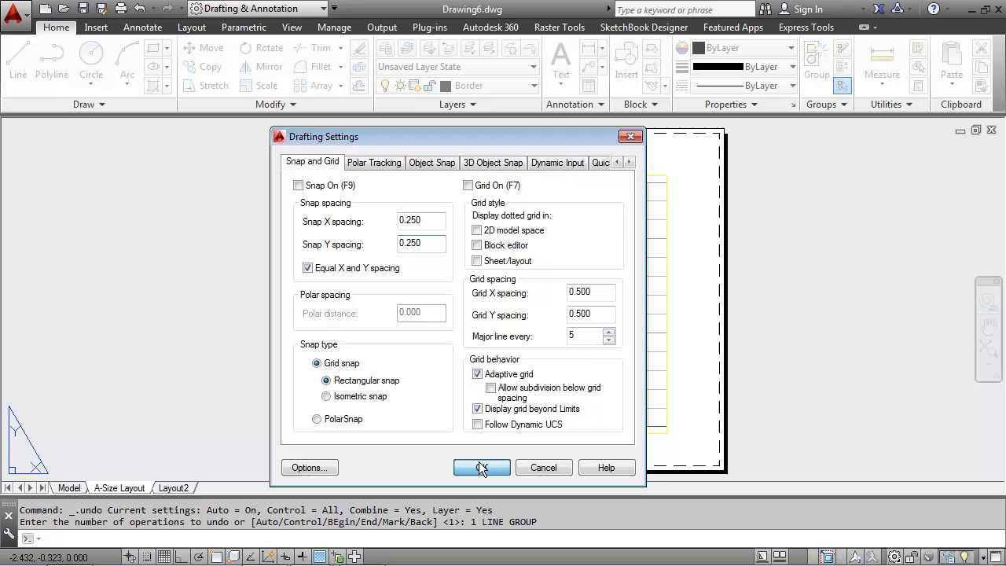
click(18, 59)
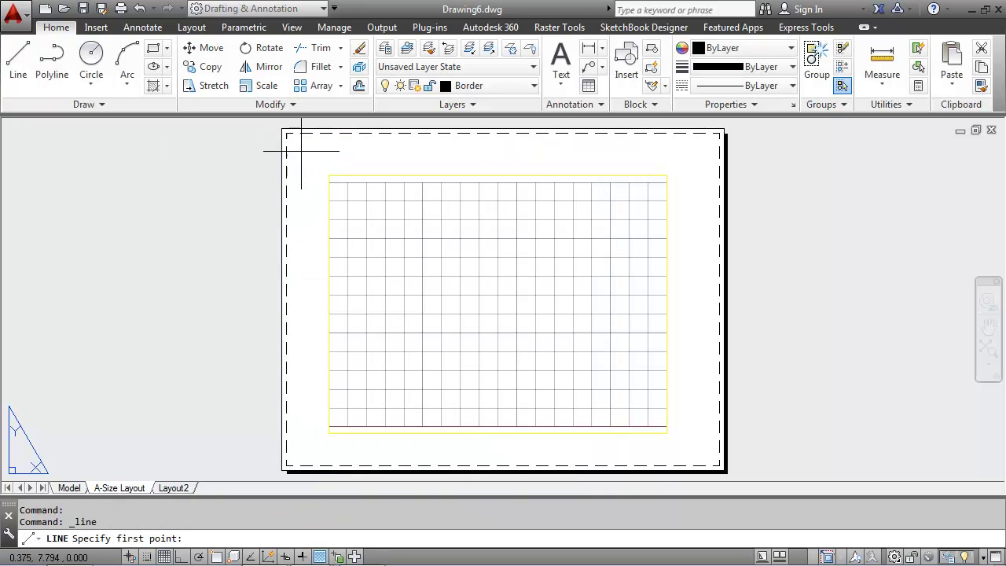
Step: Draw the four inner border lines with snap on, then turn on lineweight display
click(147, 556)
click(297, 143)
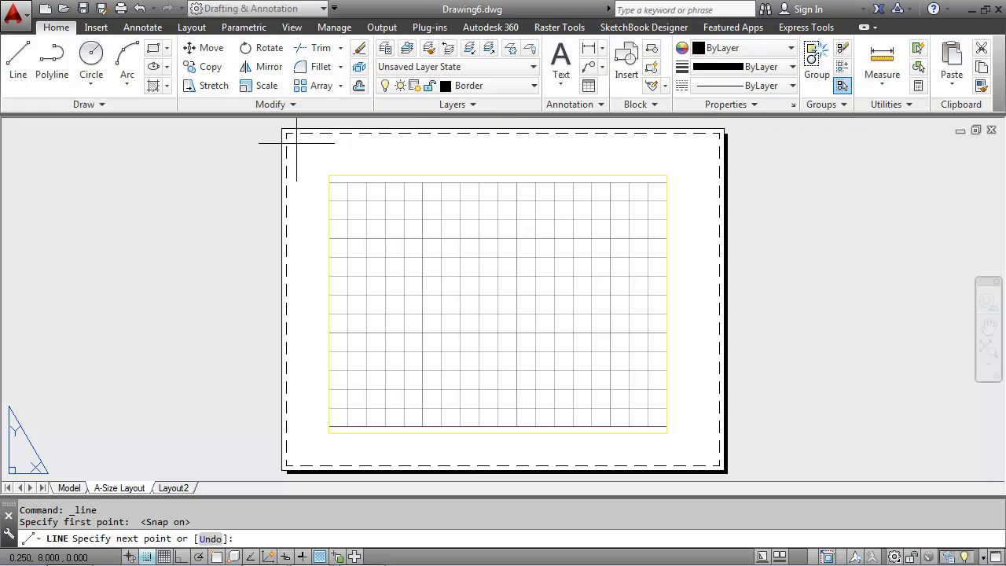
click(709, 143)
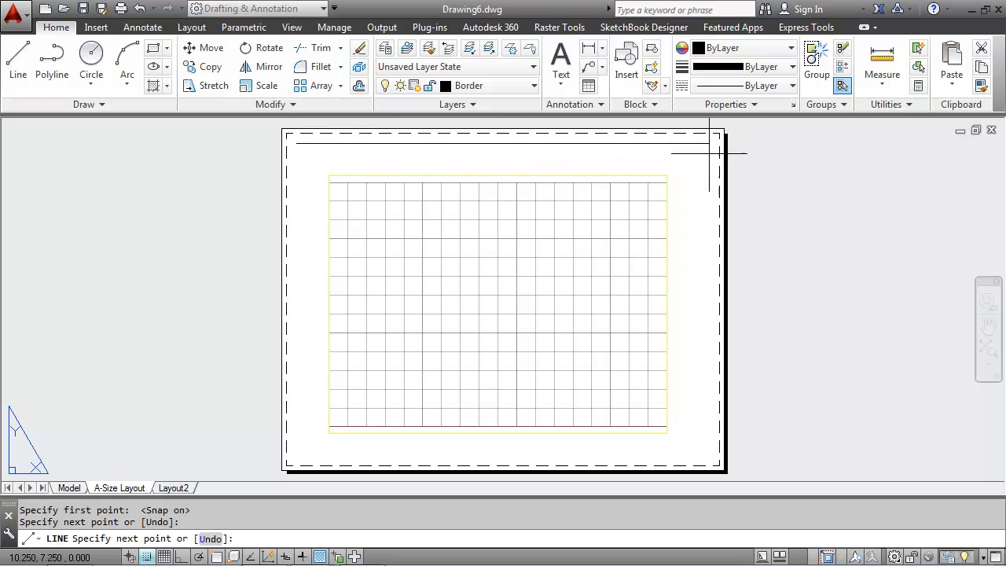
click(709, 454)
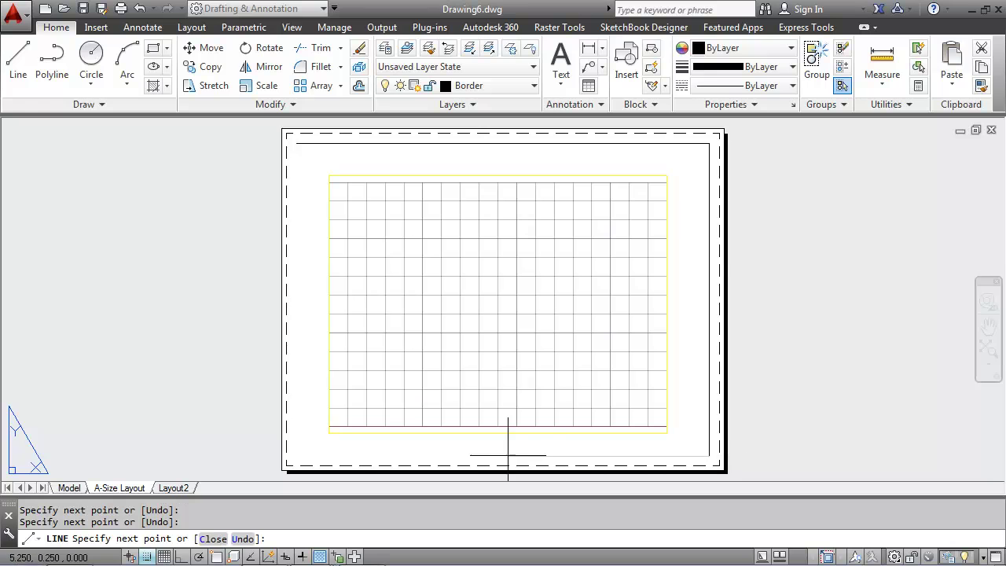
click(296, 455)
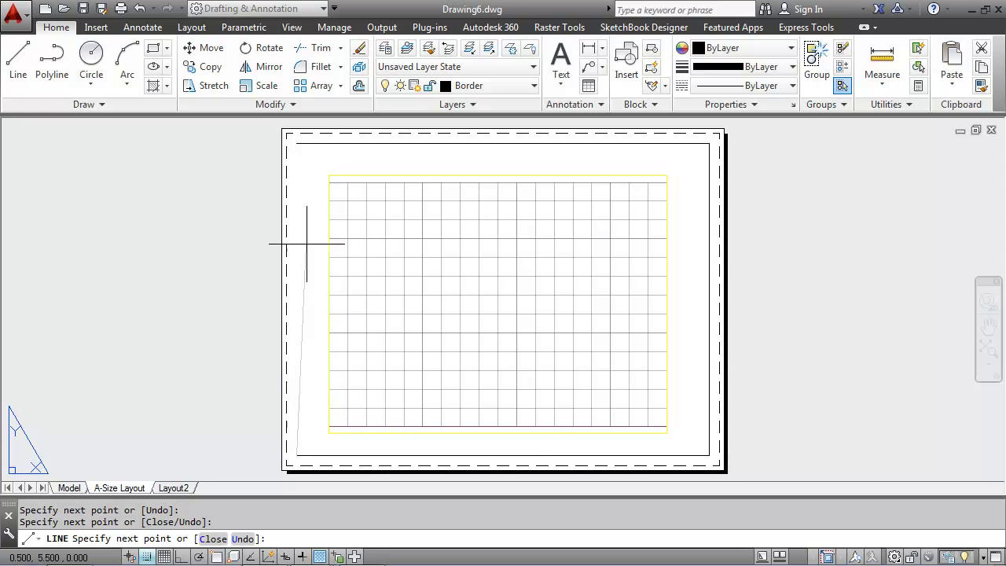
click(297, 149)
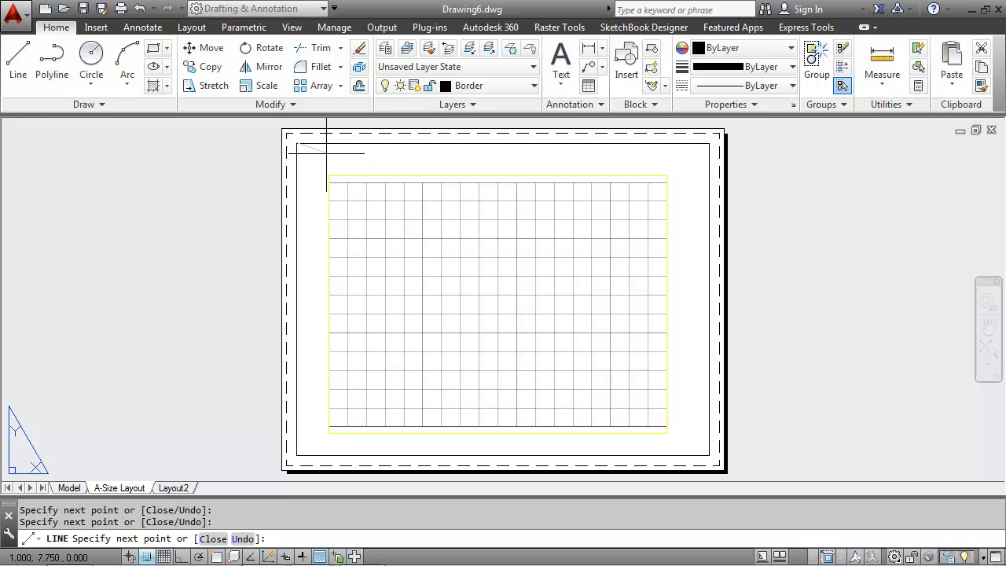
key(Return)
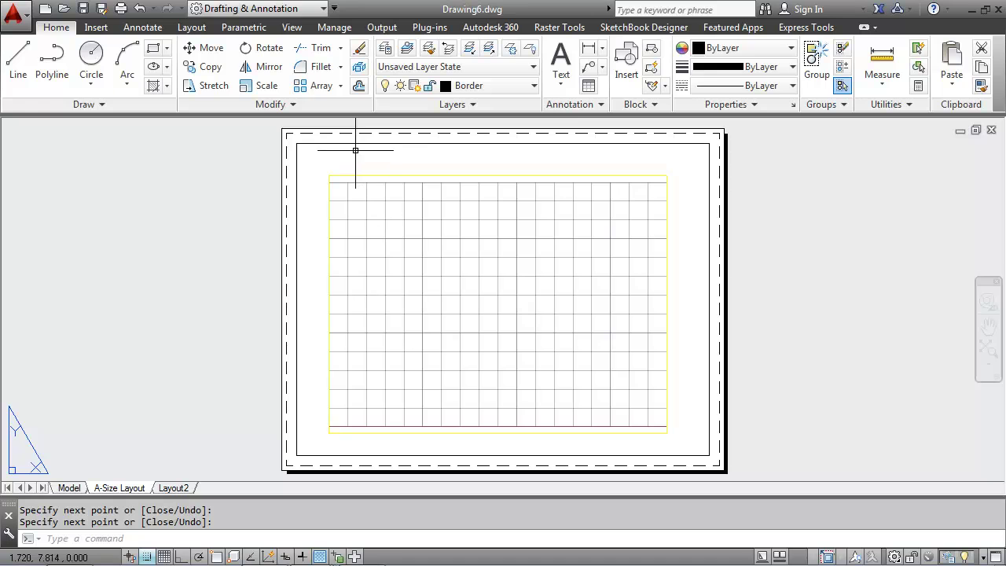
click(308, 556)
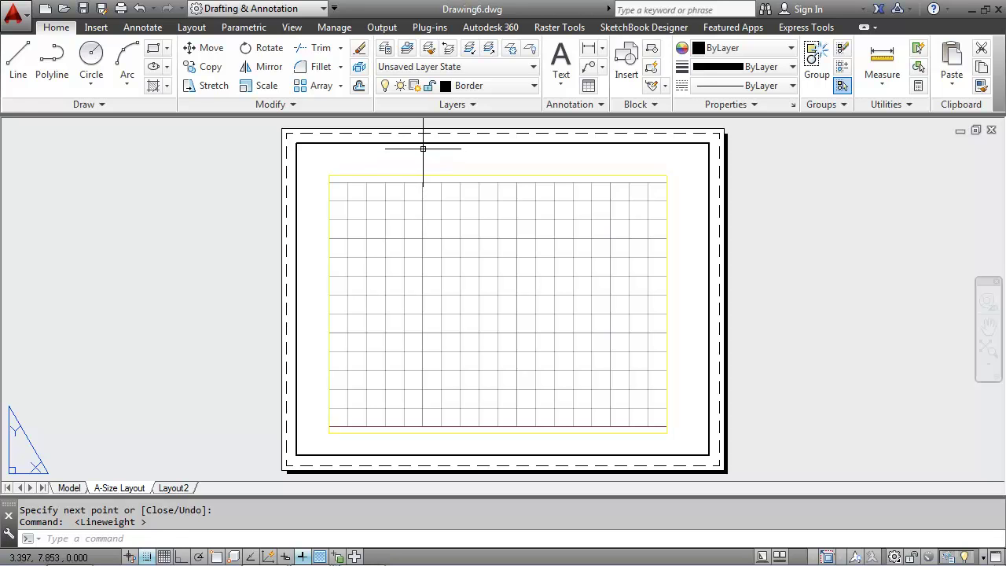
Step: Draw the title block's top and left edges in the border's lower-right corner
click(18, 56)
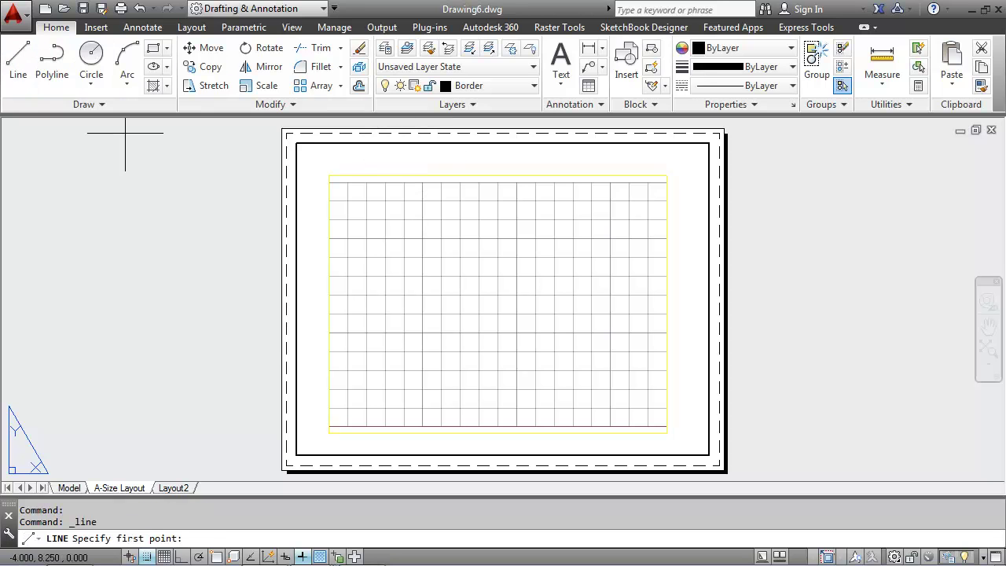
click(739, 437)
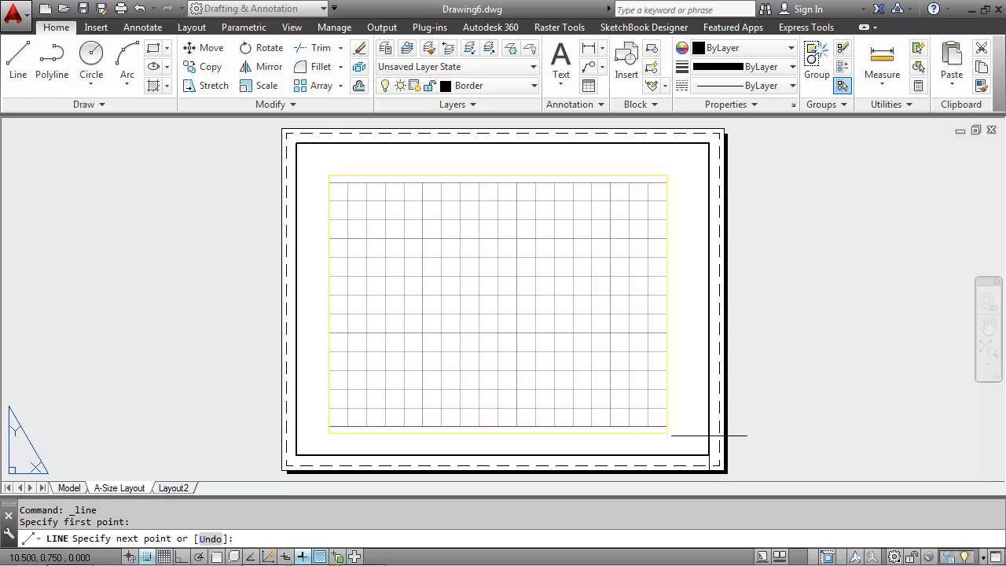
click(548, 436)
click(548, 455)
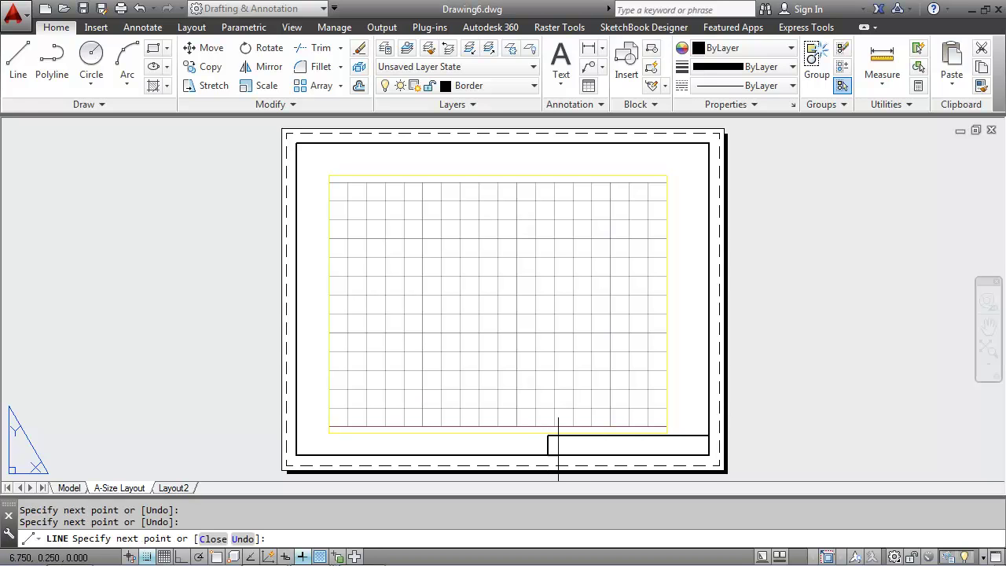
key(Return)
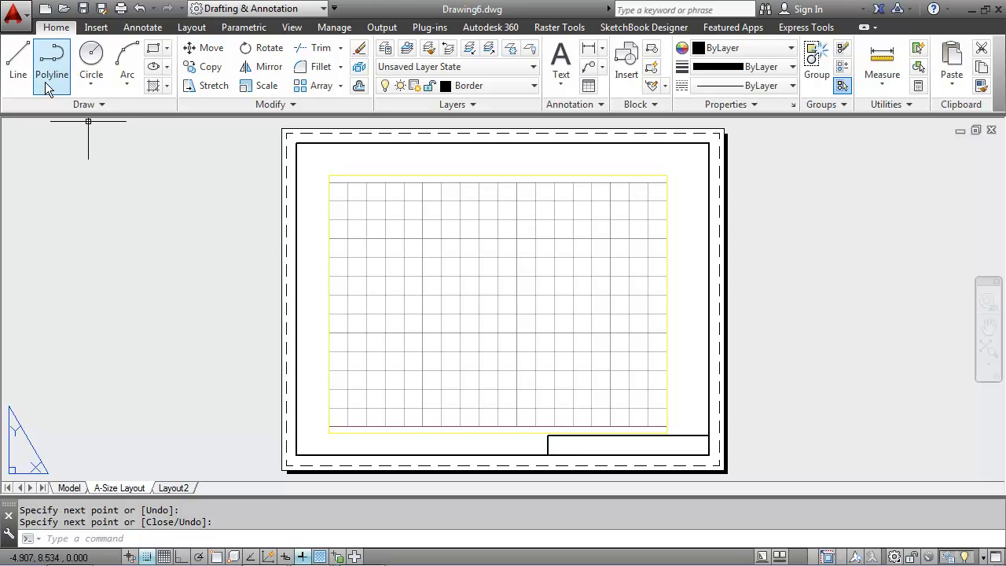
Step: Delete a misplaced line and draw the diagonal between the title block's opposite corners
click(23, 51)
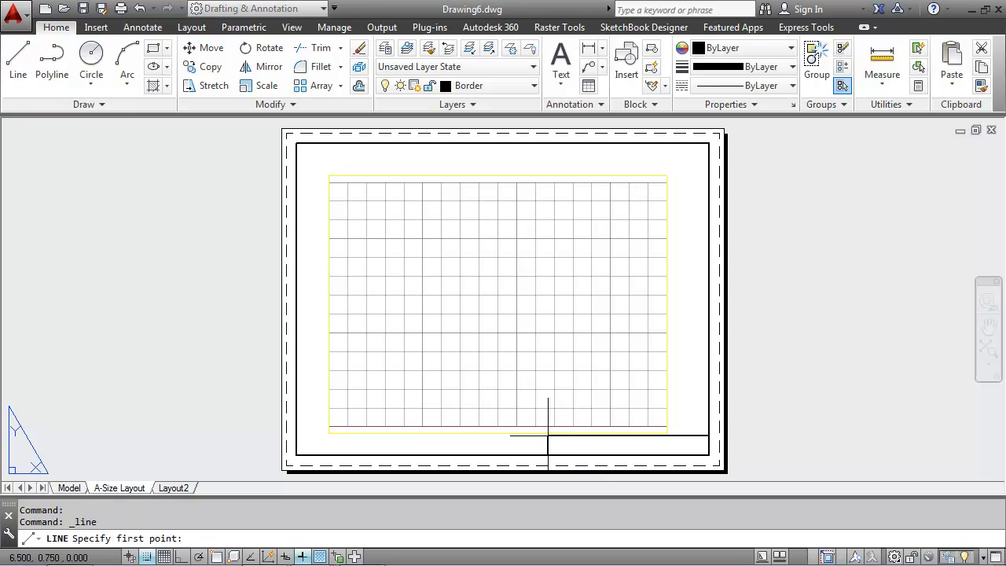
click(548, 426)
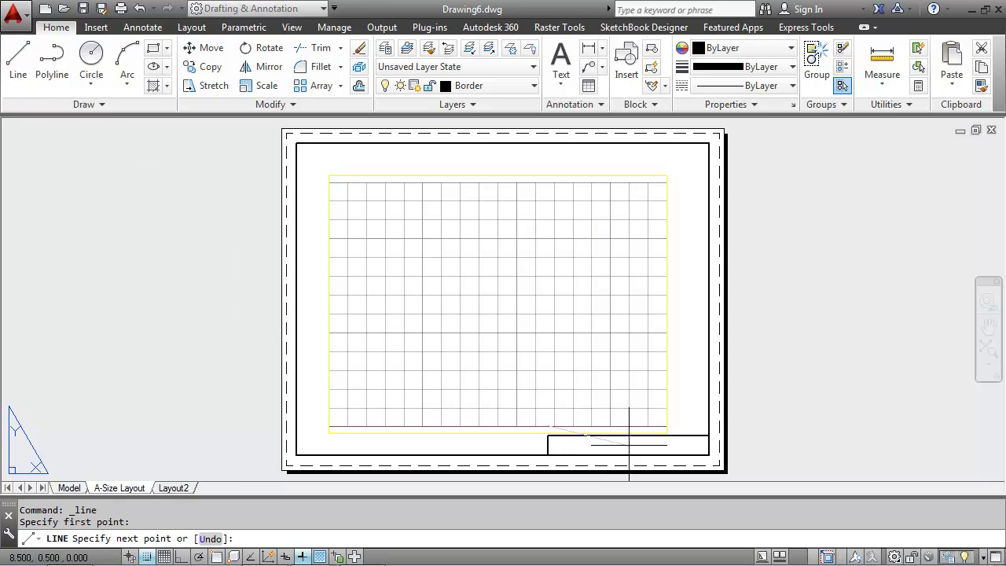
click(699, 455)
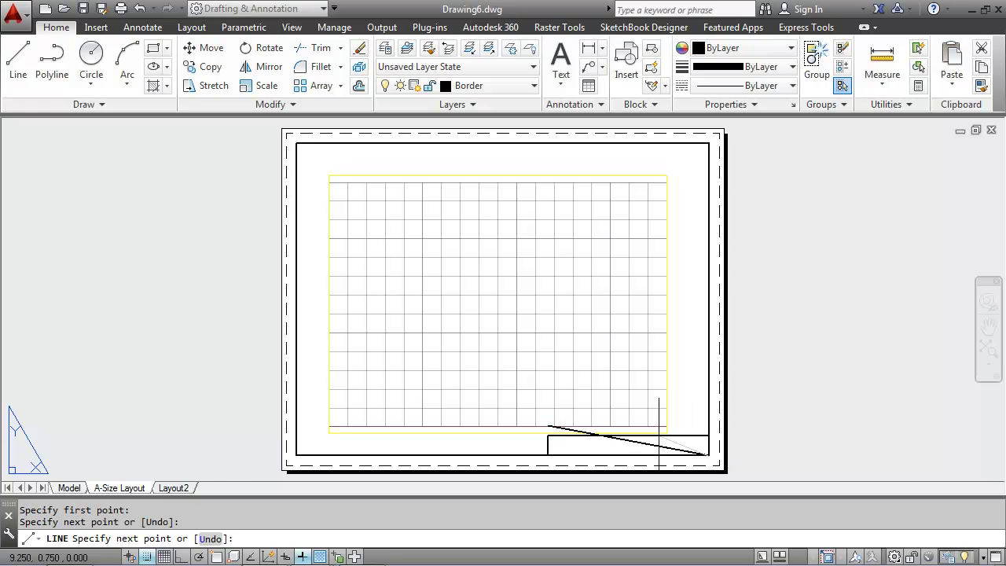
key(Escape)
click(636, 443)
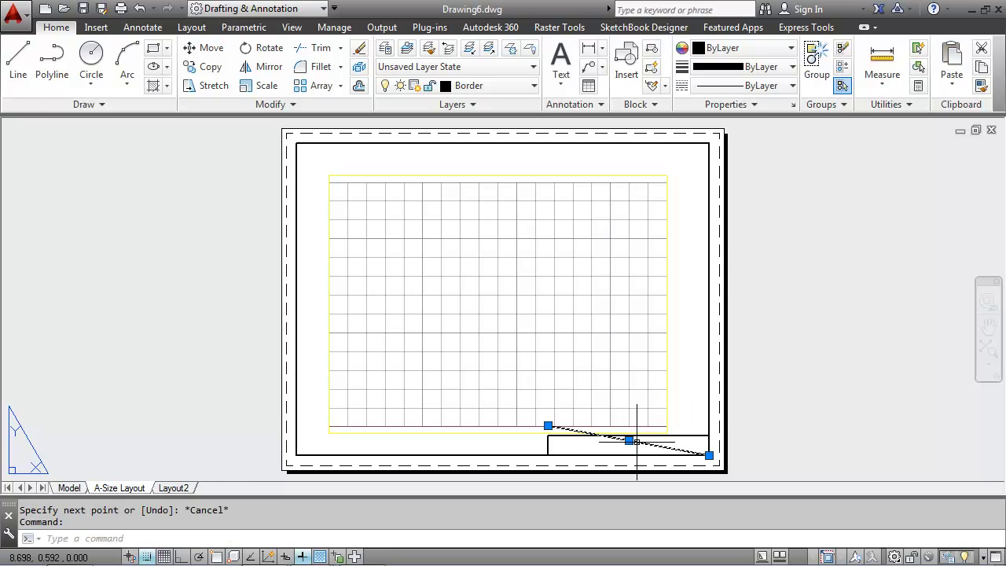
key(Delete)
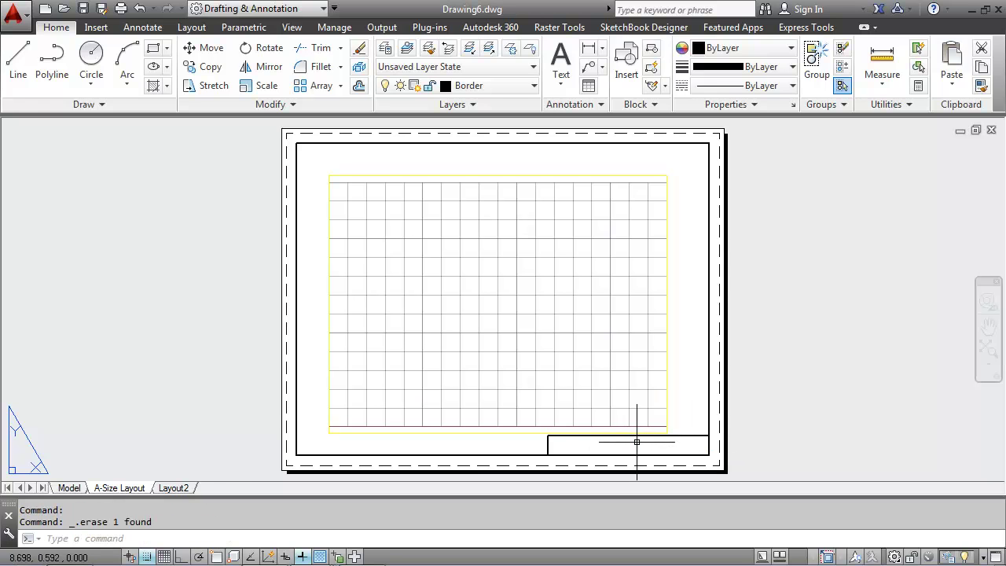
click(18, 62)
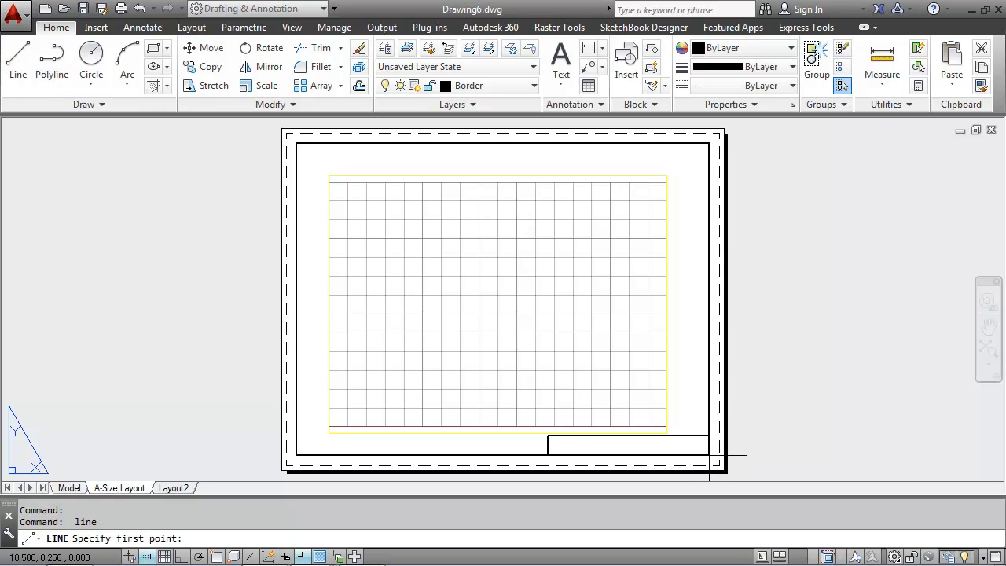
click(708, 454)
click(548, 437)
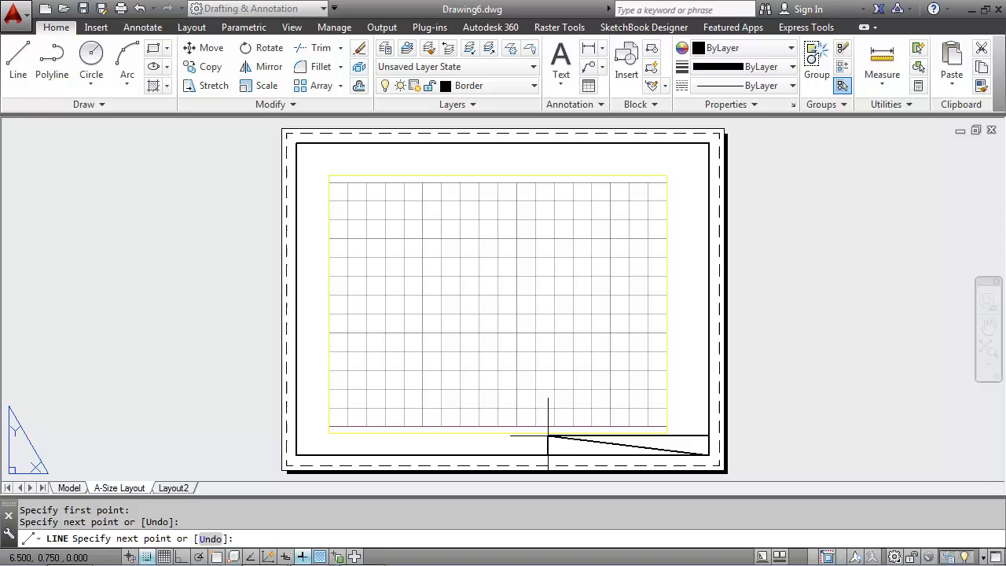
key(Return)
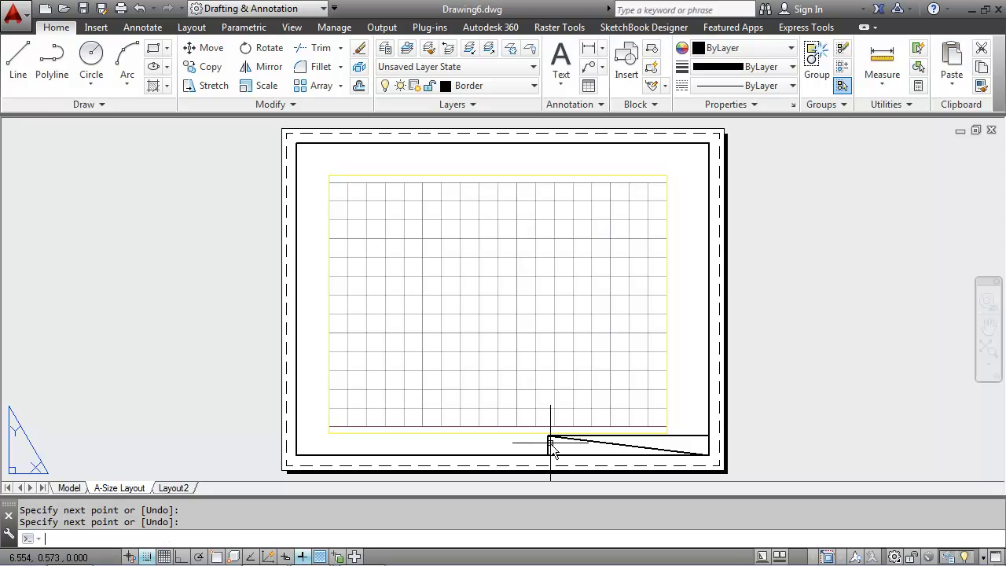
Step: Place the author's name as middle-centre text at the diagonal's midpoint, then erase the diagonal
text(text)
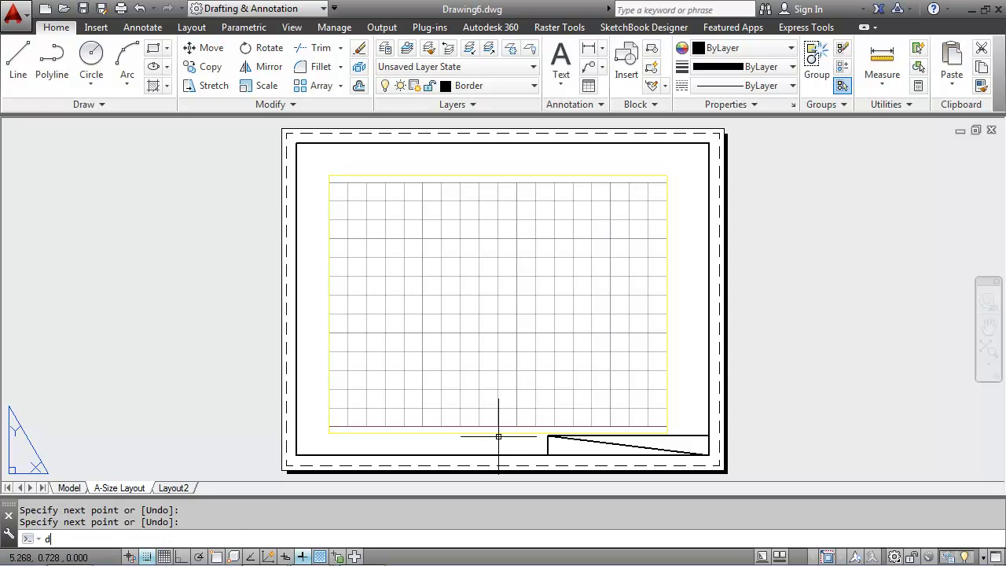
key(Return)
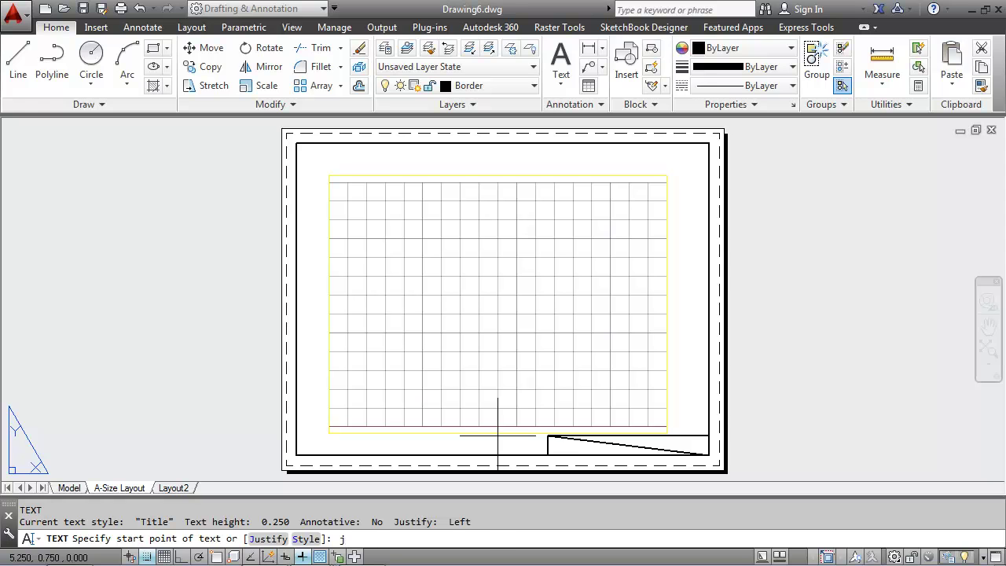
text(j)
key(Return)
text(mc)
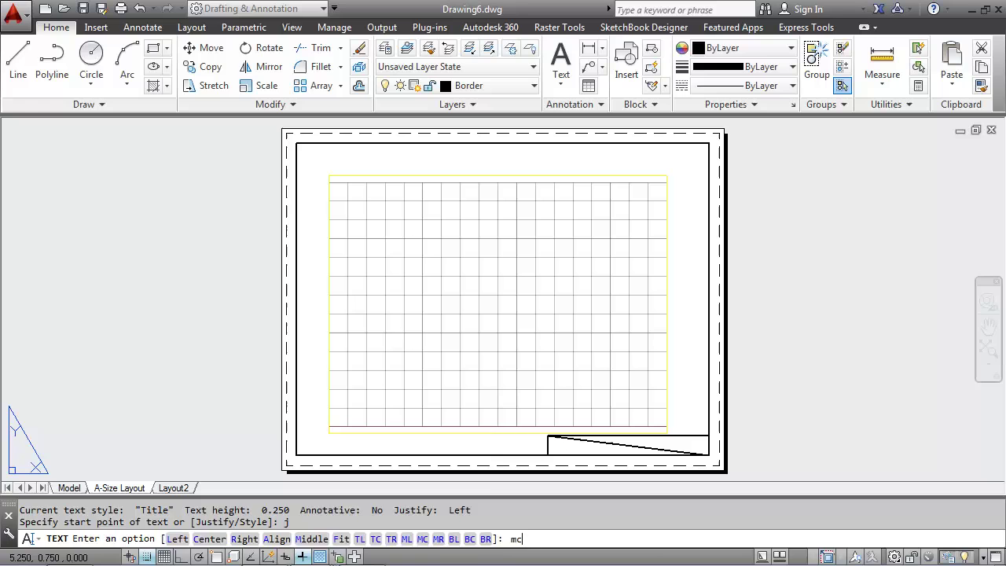
key(Return)
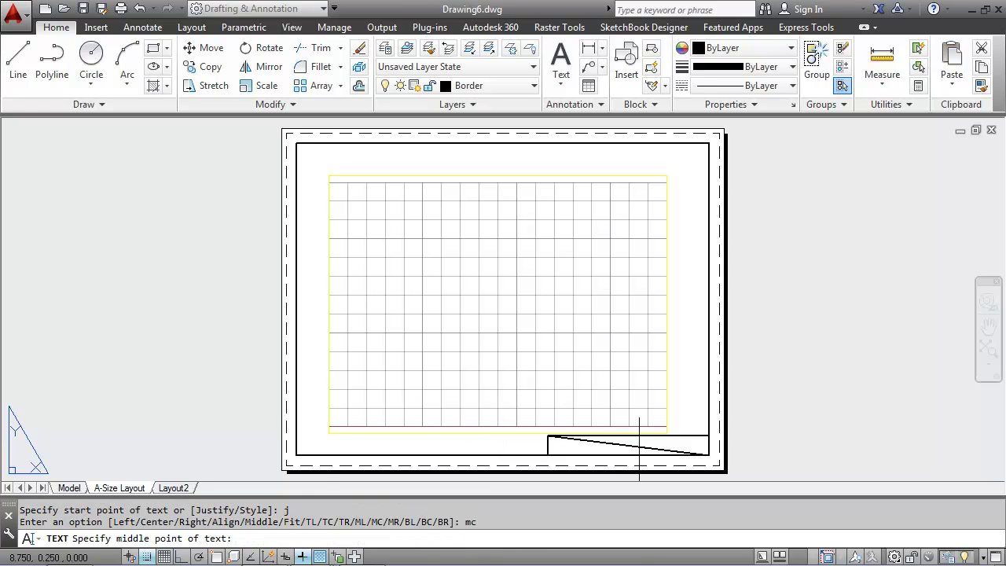
click(217, 557)
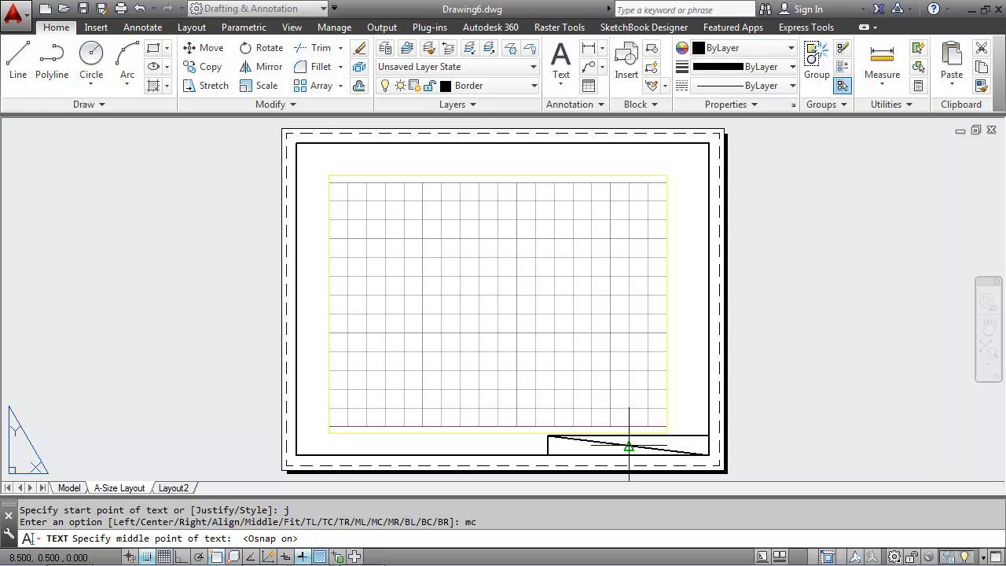
click(629, 446)
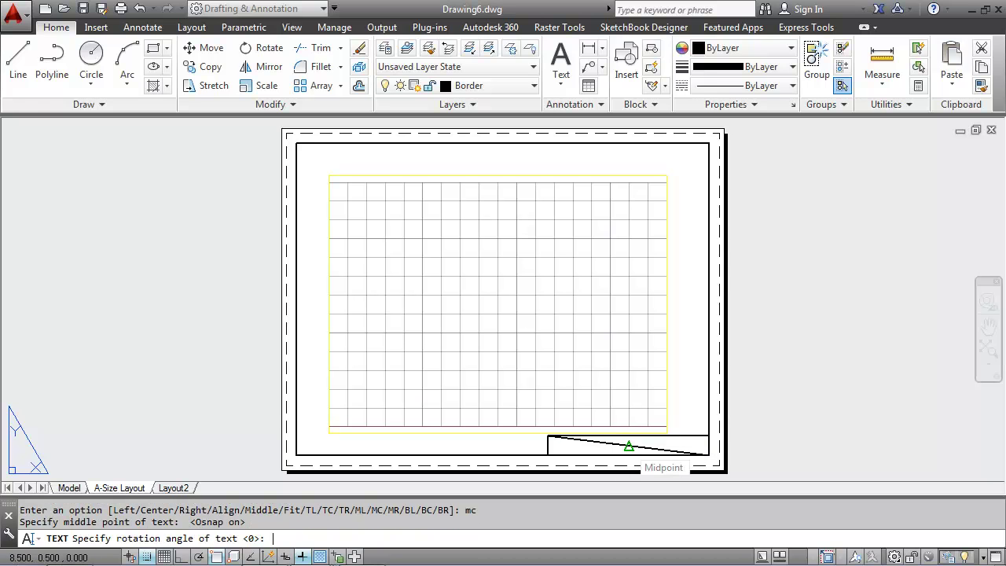
key(Return)
text(Pun)
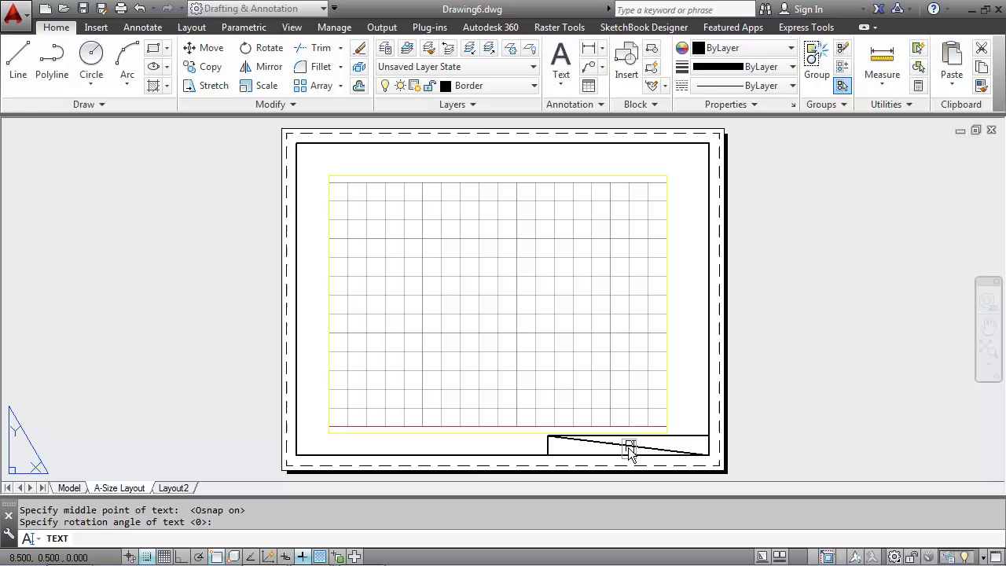
text( Clarke)
key(Return)
key(Return)
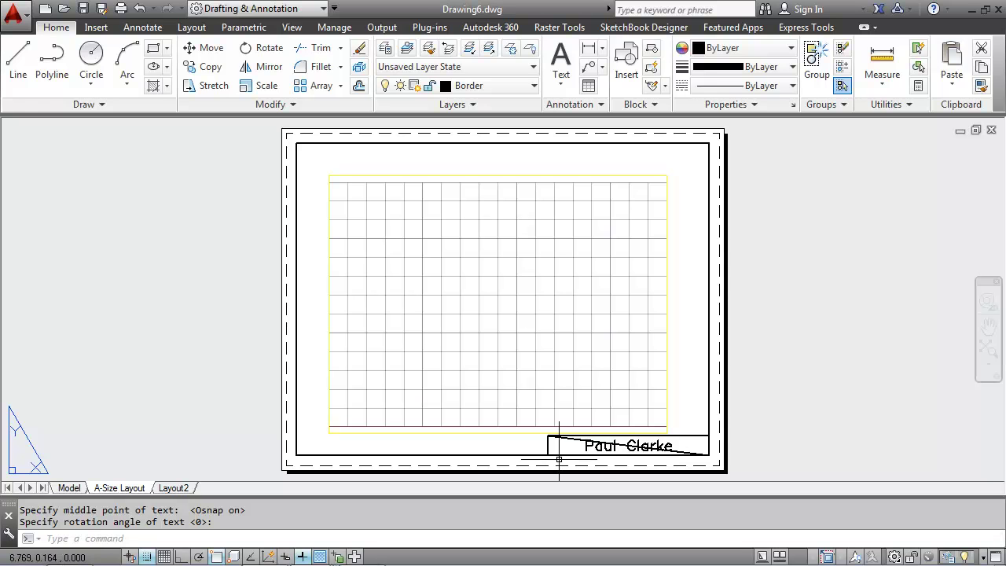
click(575, 440)
key(Delete)
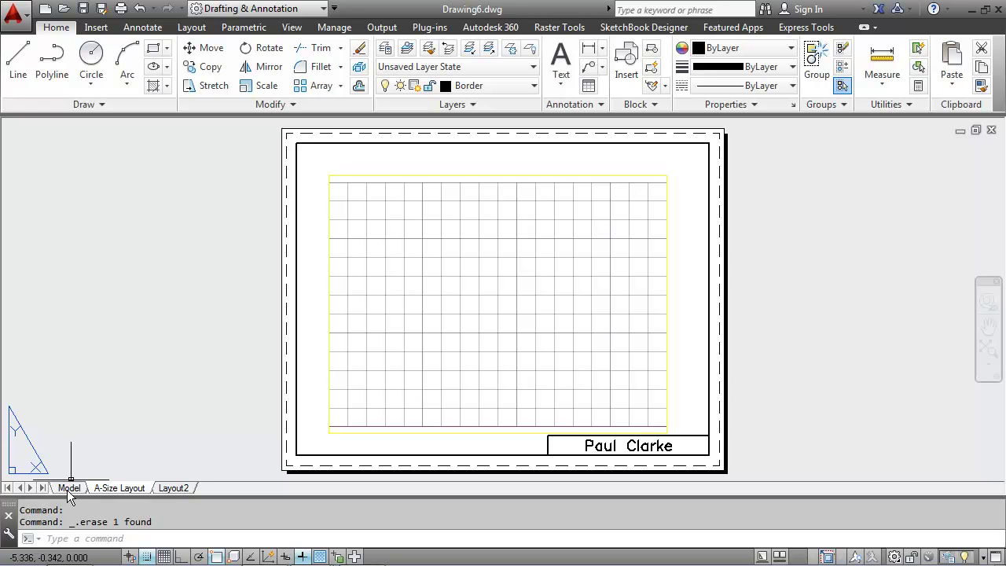
Step: In model space, insert the myPhone3DPC drawing as a block at a picked point
click(68, 488)
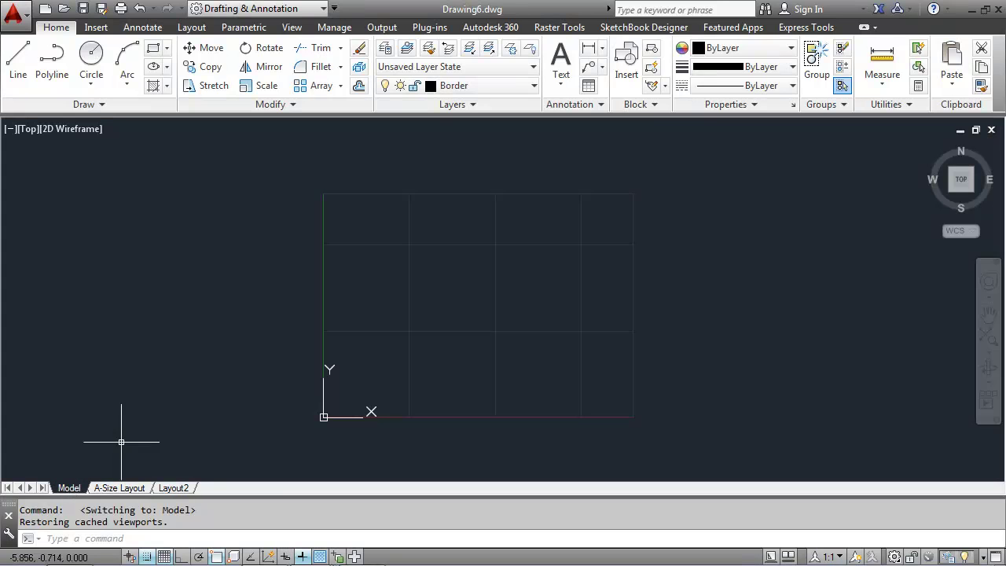
text(inse)
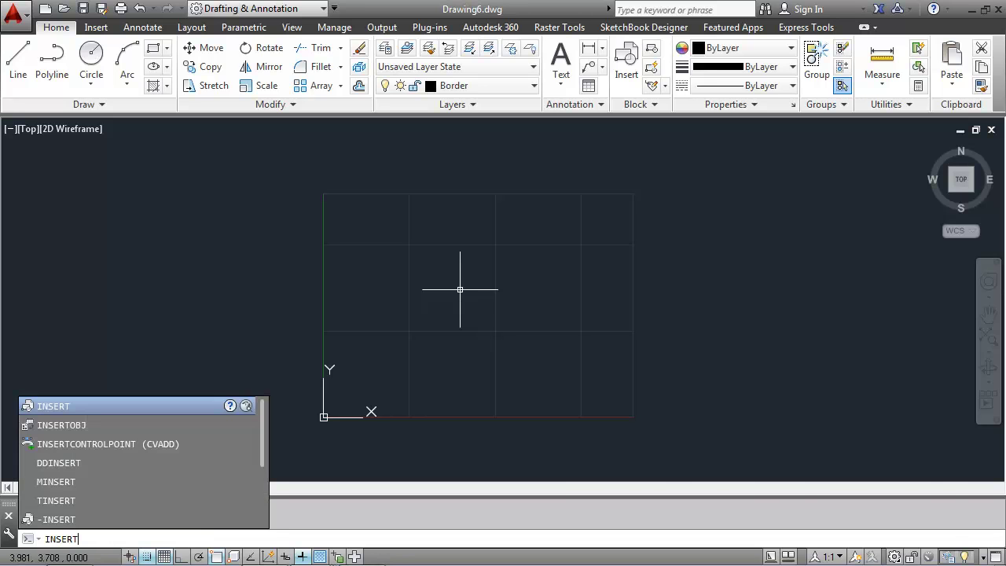
key(Return)
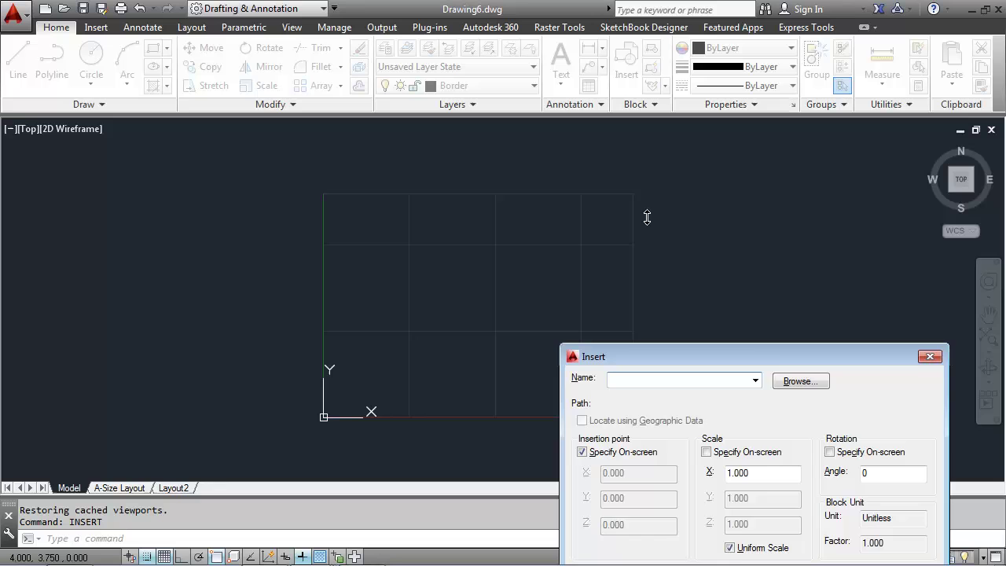
drag(772, 357, 778, 181)
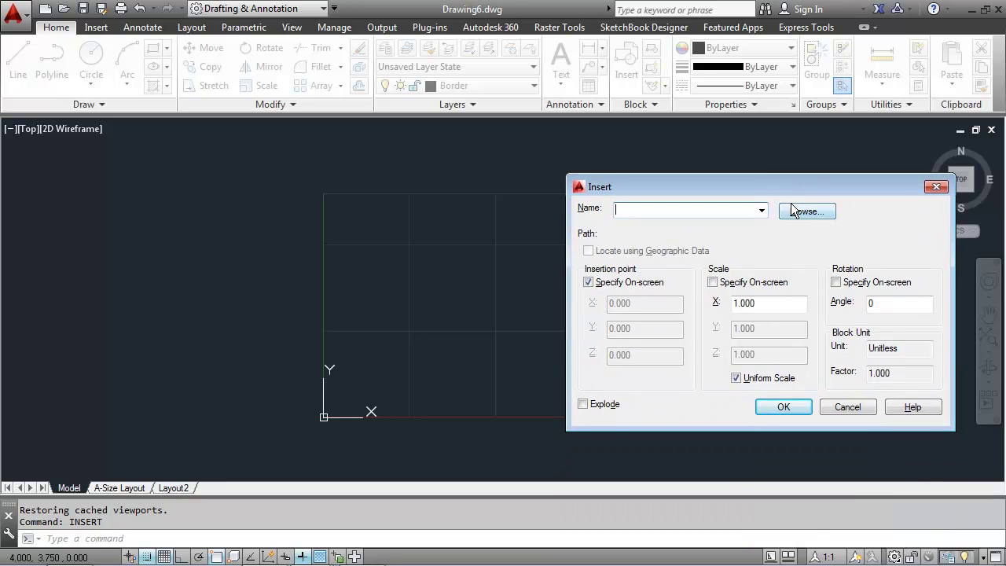
click(804, 211)
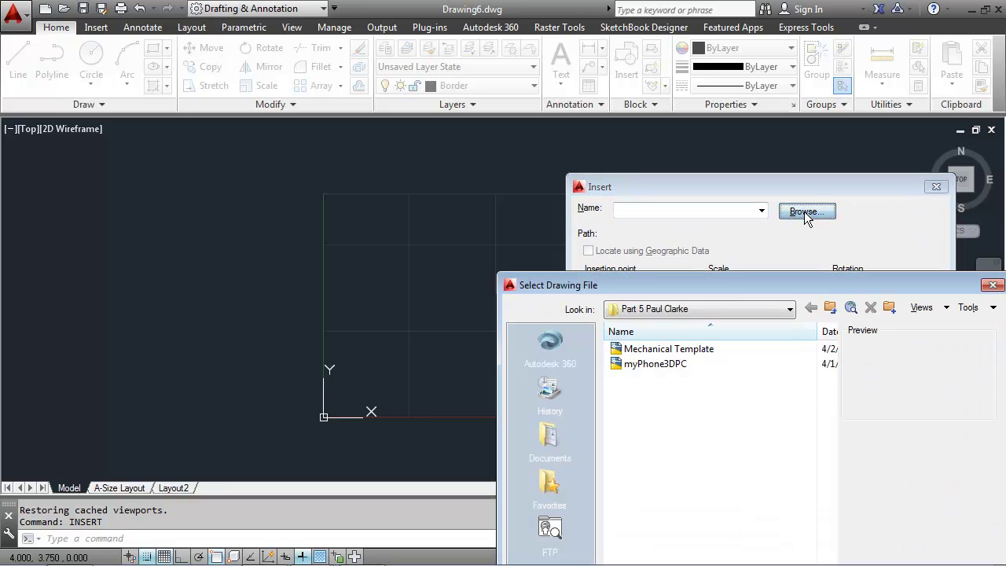
click(654, 365)
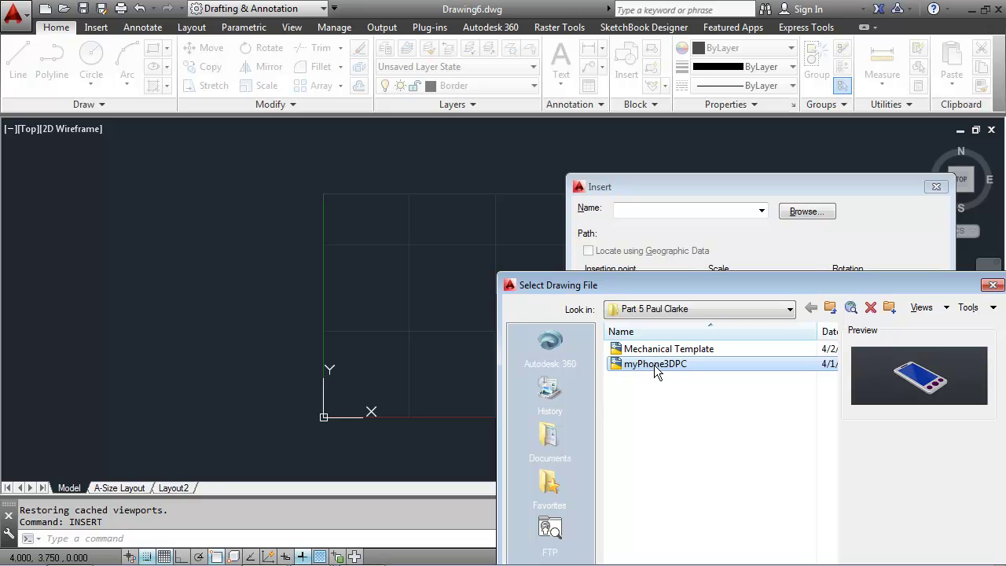
mouse_move(792, 280)
mouse_down()
mouse_move(699, 249)
mouse_move(703, 191)
mouse_move(726, 157)
mouse_up()
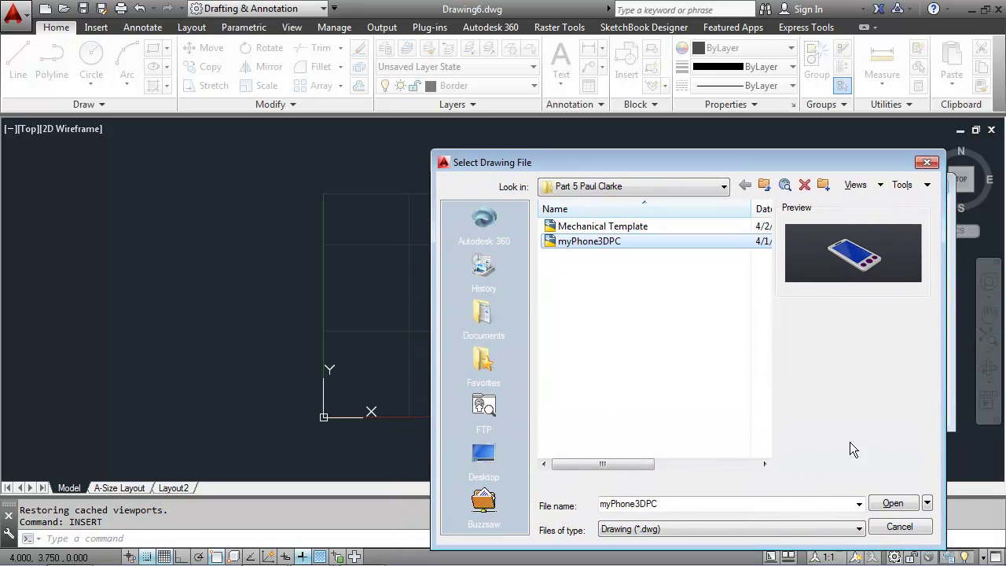
click(892, 503)
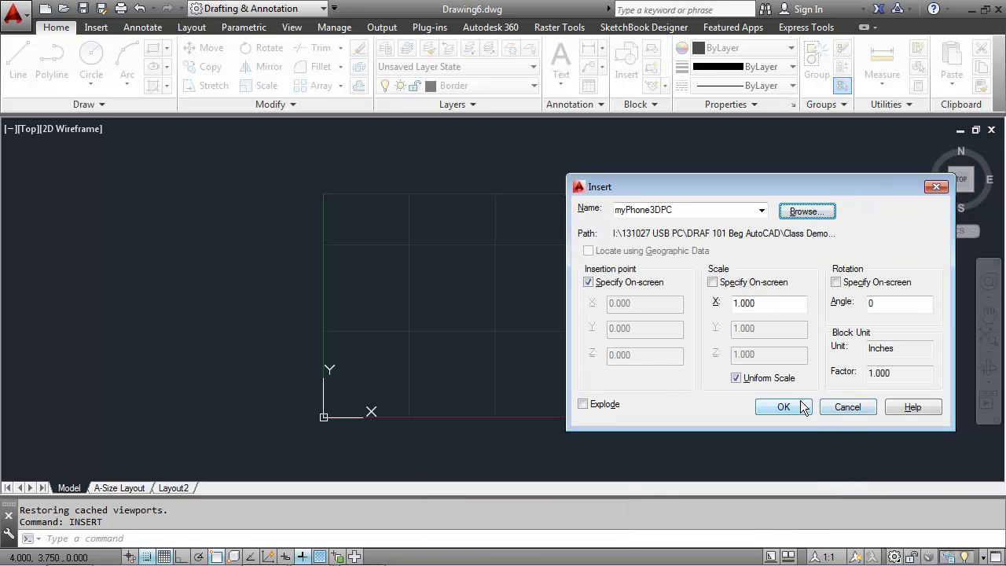
click(803, 405)
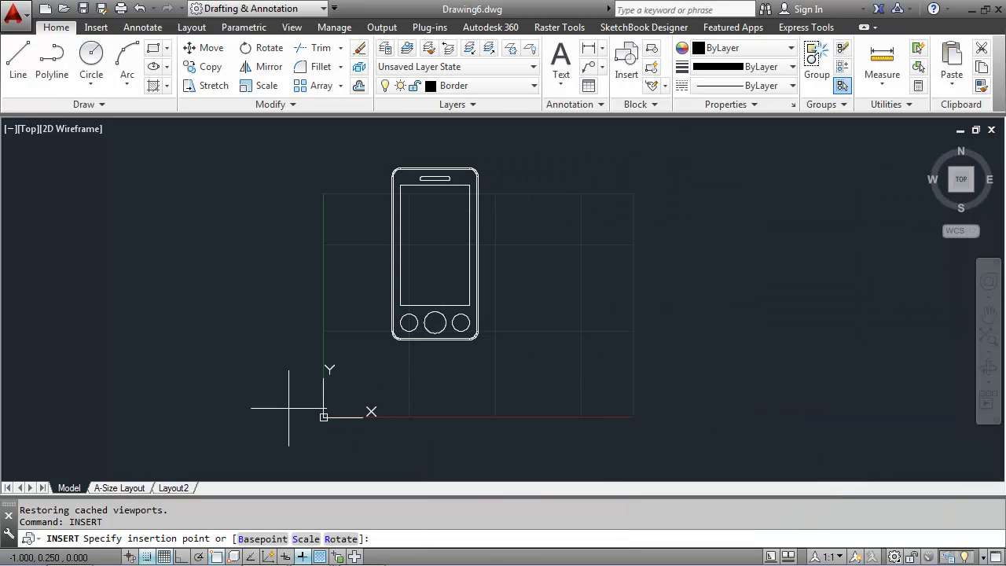
click(332, 460)
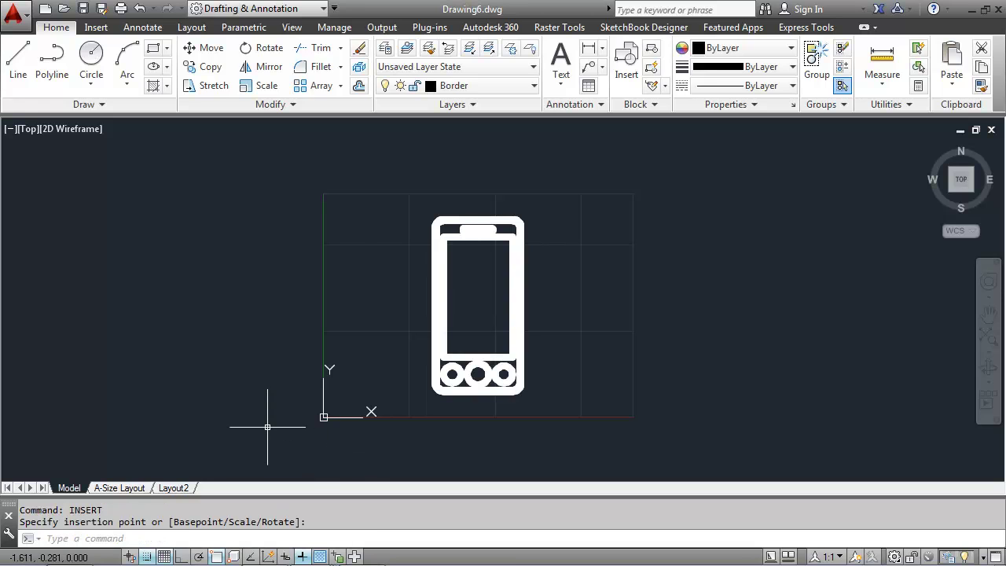
Step: Window-select the inserted phone and put it on the Objects layer
click(539, 197)
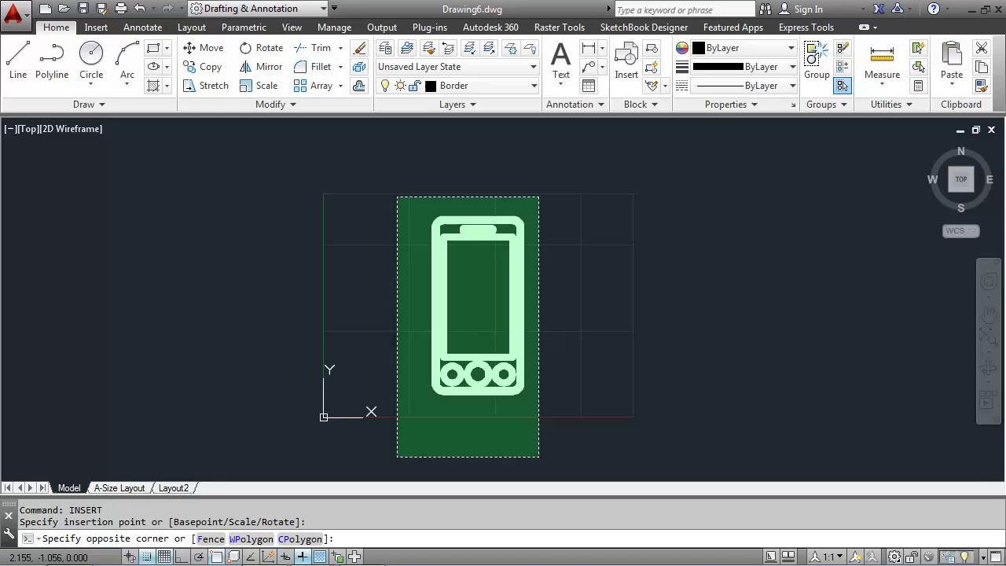
click(397, 457)
click(479, 85)
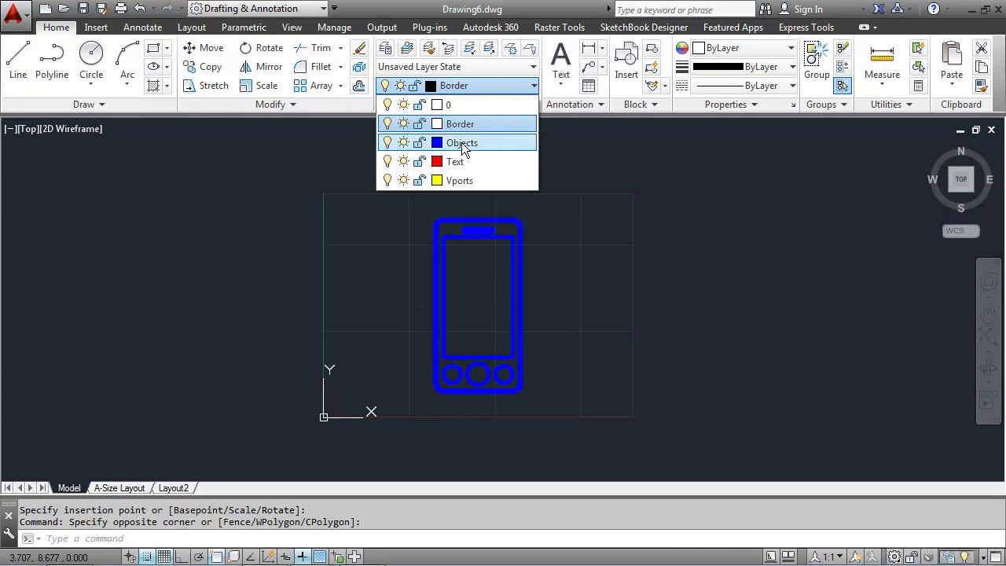
click(464, 143)
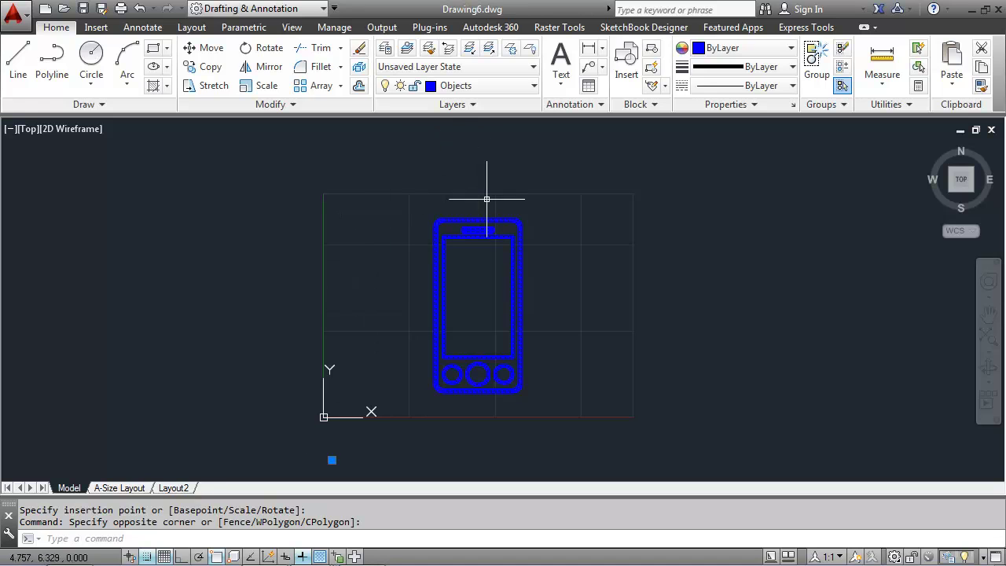
Step: In the A-Size Layout, activate the viewport and change its visual style from 2D Wireframe to Realistic
click(118, 488)
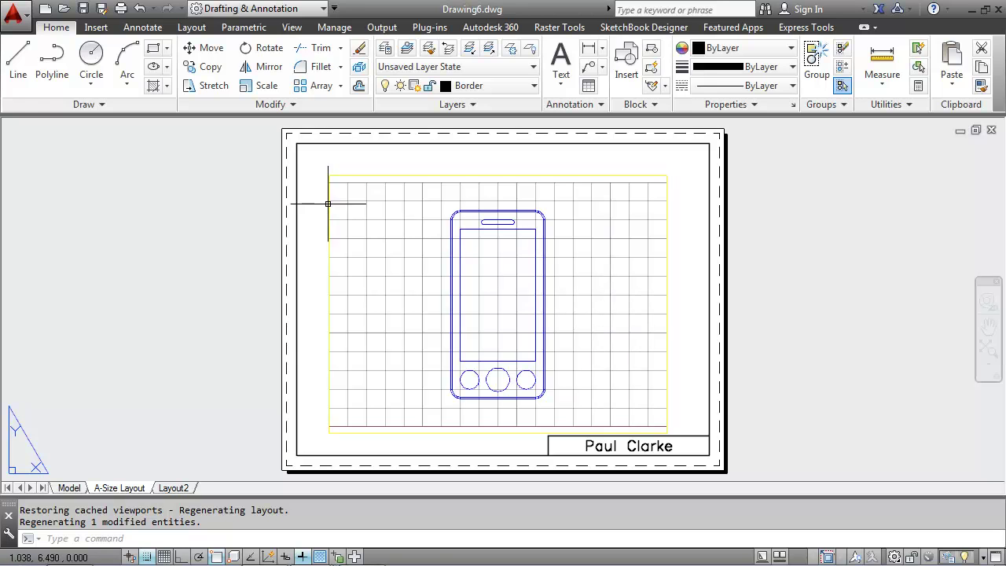
double_click(398, 214)
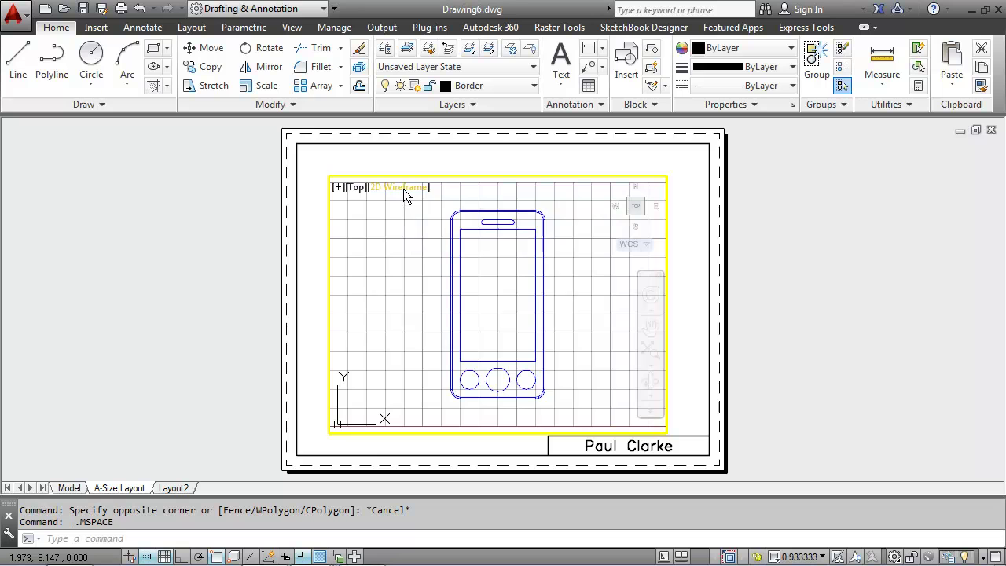
click(403, 189)
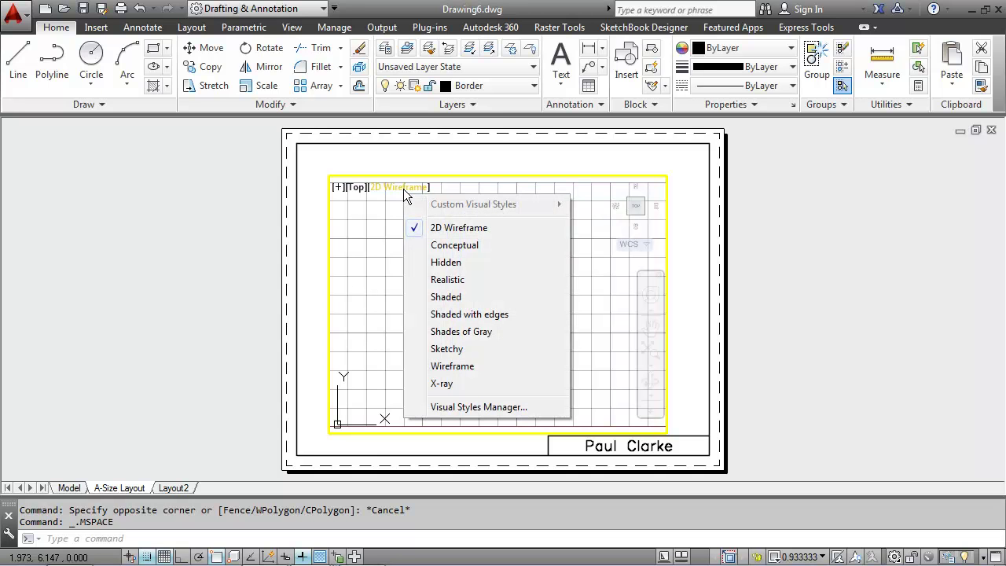
click(442, 279)
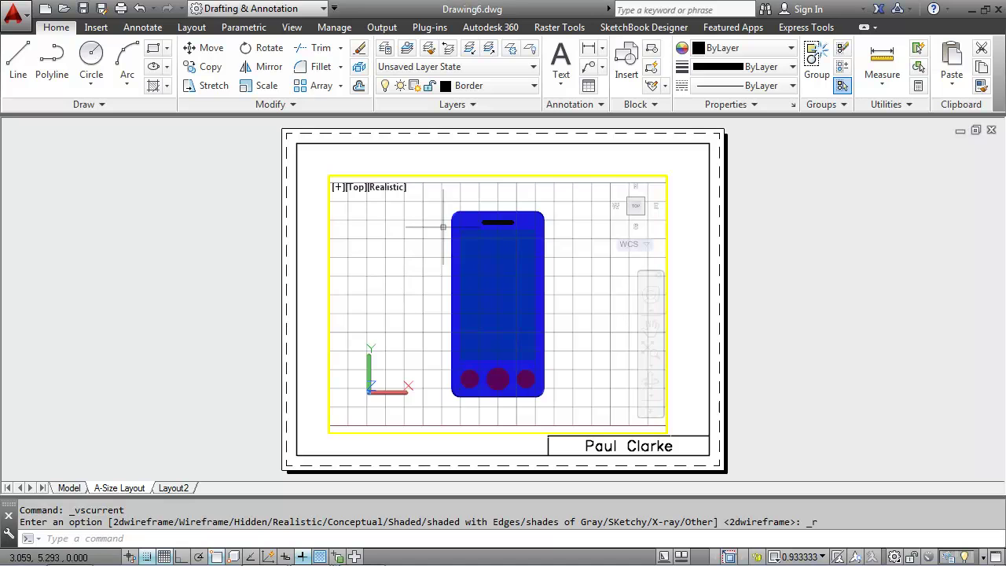
Step: In model space, window-select the whole phone, move it onto the Border layer, then return to the A-Size Layout
click(69, 488)
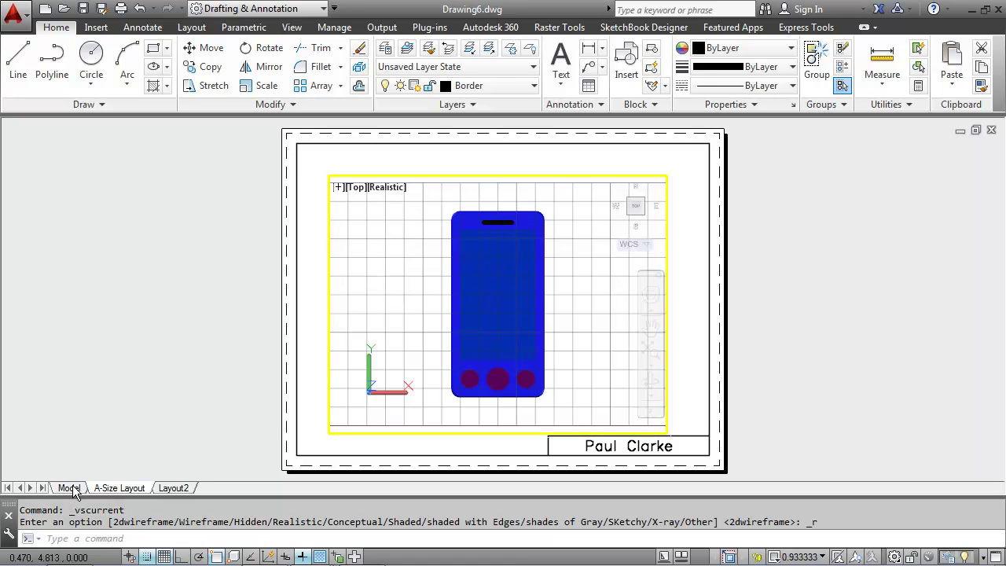
click(554, 197)
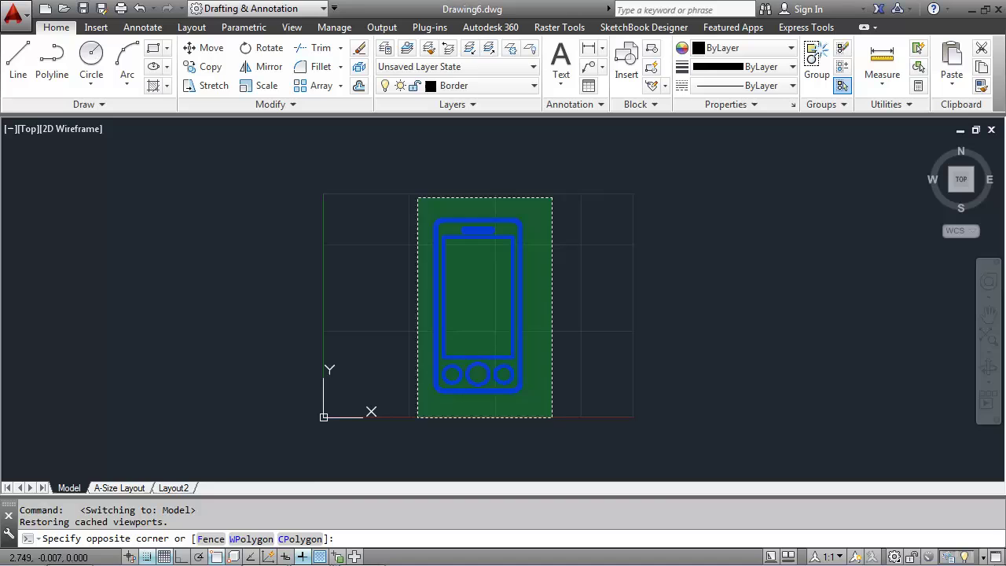
click(413, 409)
click(464, 85)
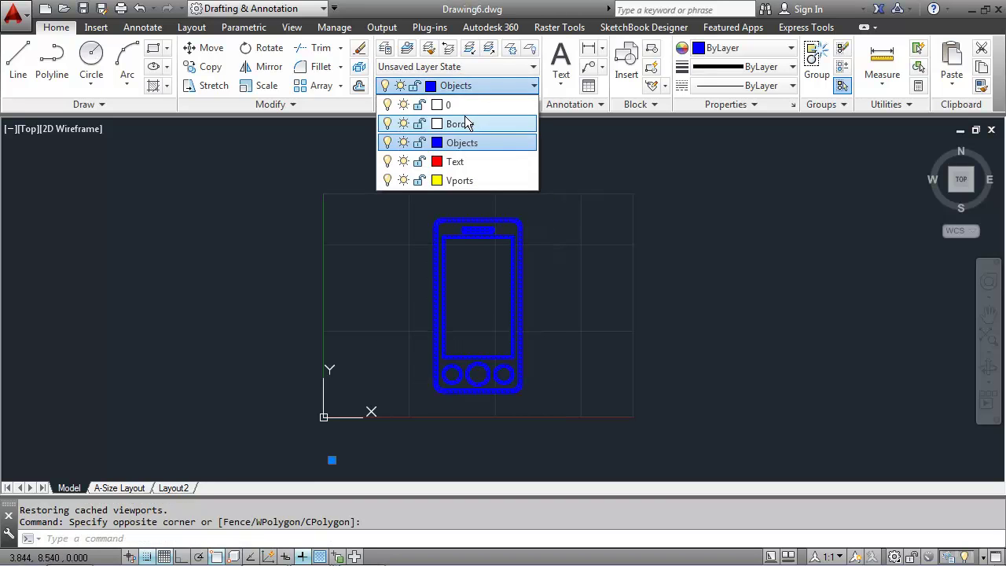
click(405, 120)
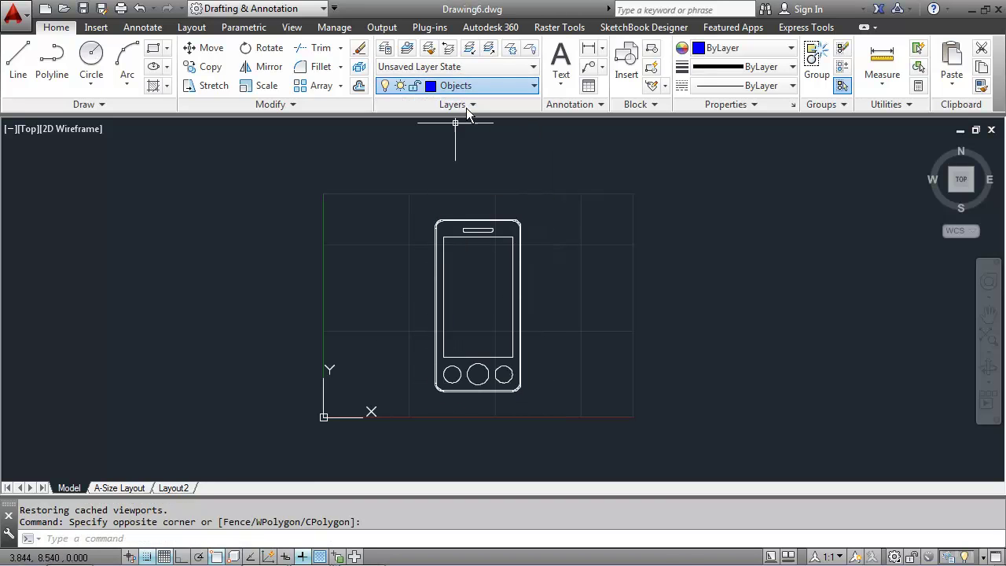
click(120, 488)
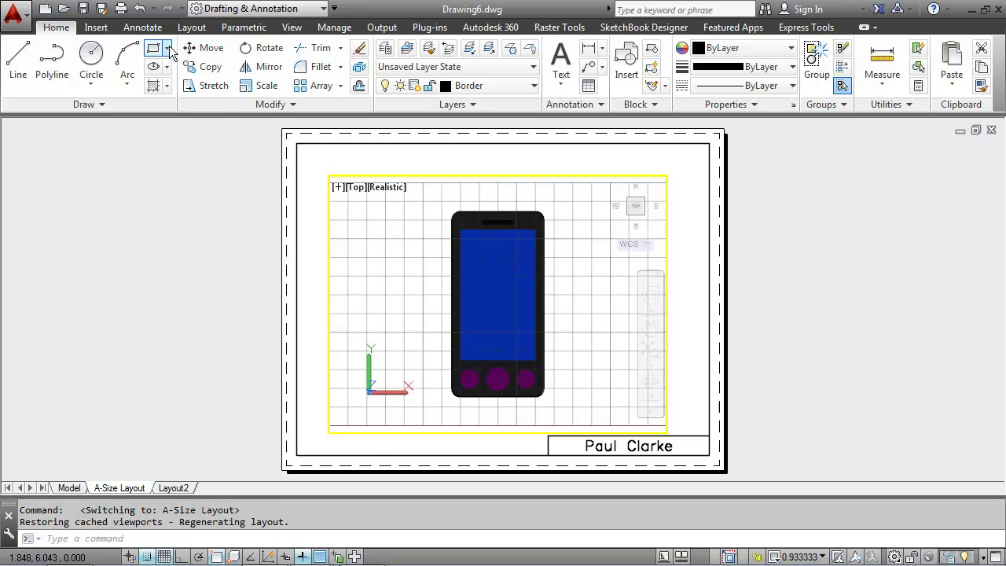
click(120, 7)
click(121, 8)
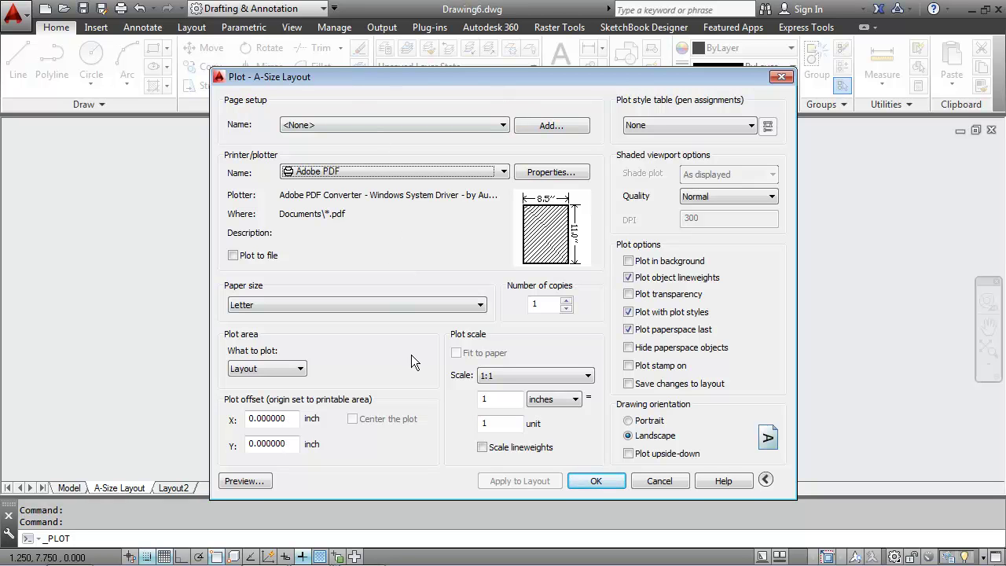
click(240, 479)
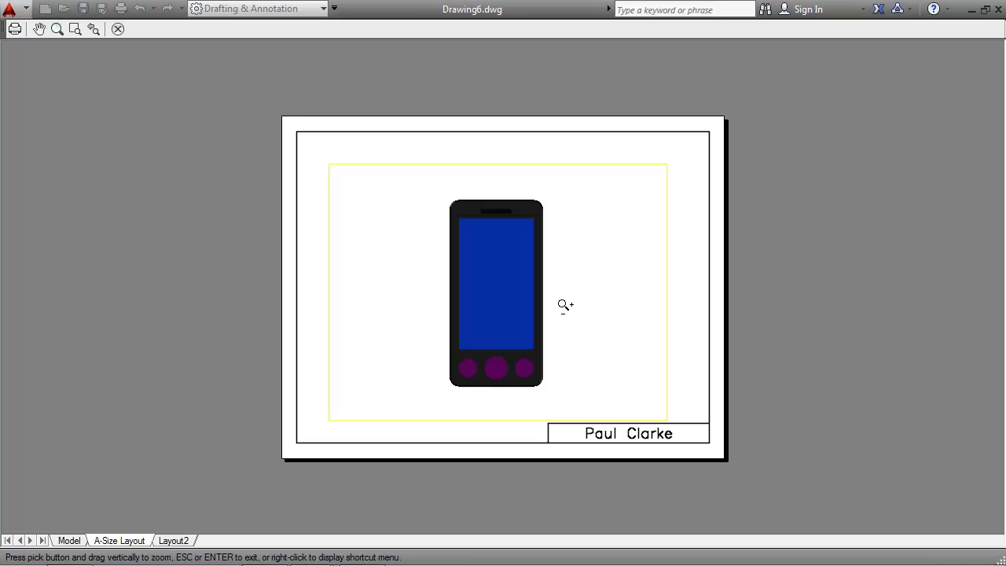
key(Escape)
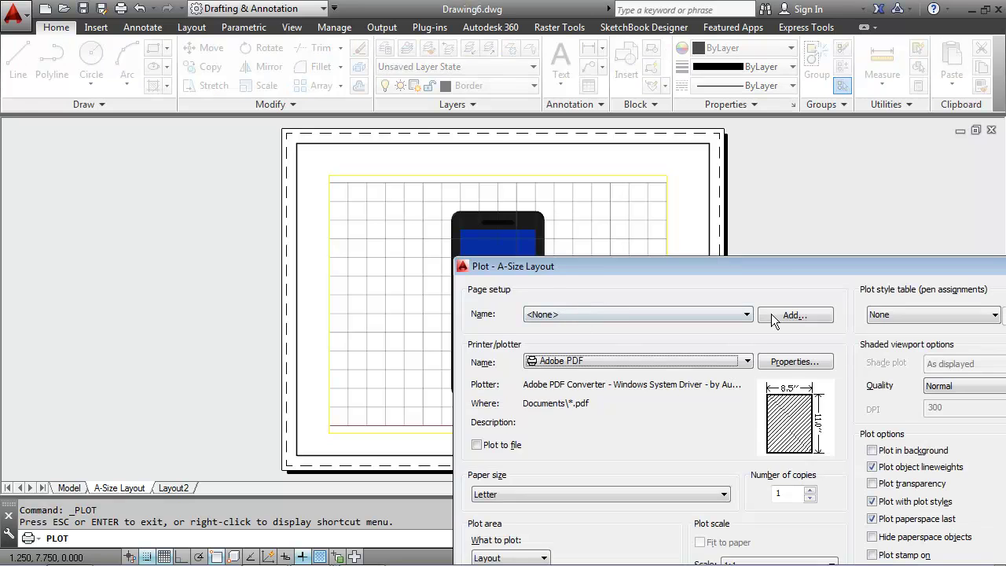
drag(771, 264, 661, 152)
click(778, 544)
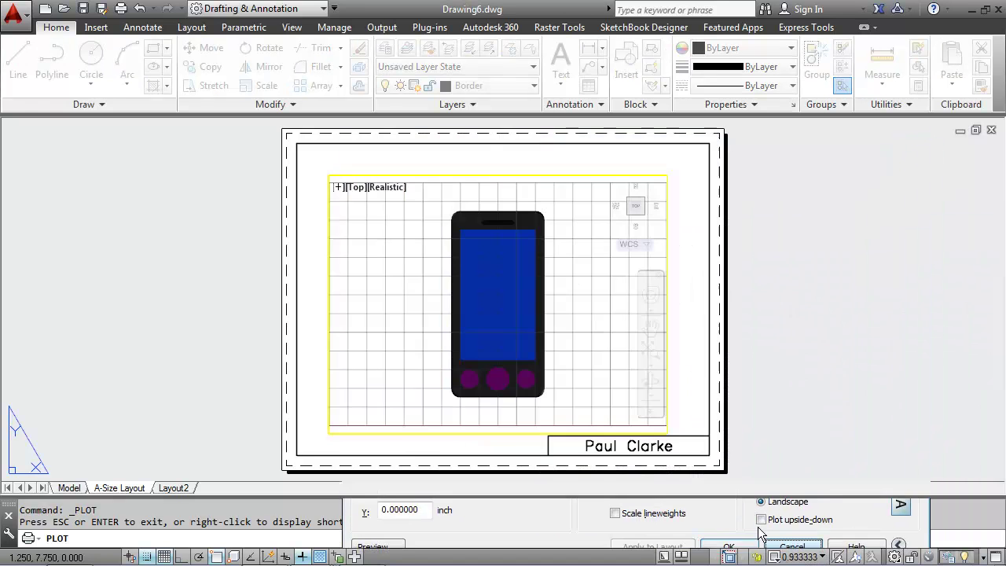
click(470, 88)
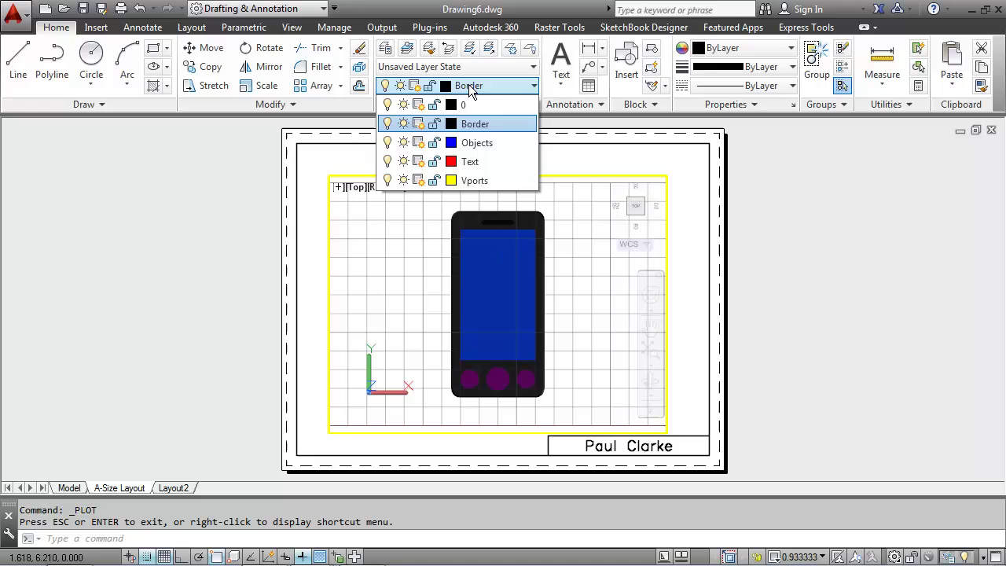
Step: Turn off the Vports layer to hide the yellow viewport frame, then reopen the plot settings
click(388, 180)
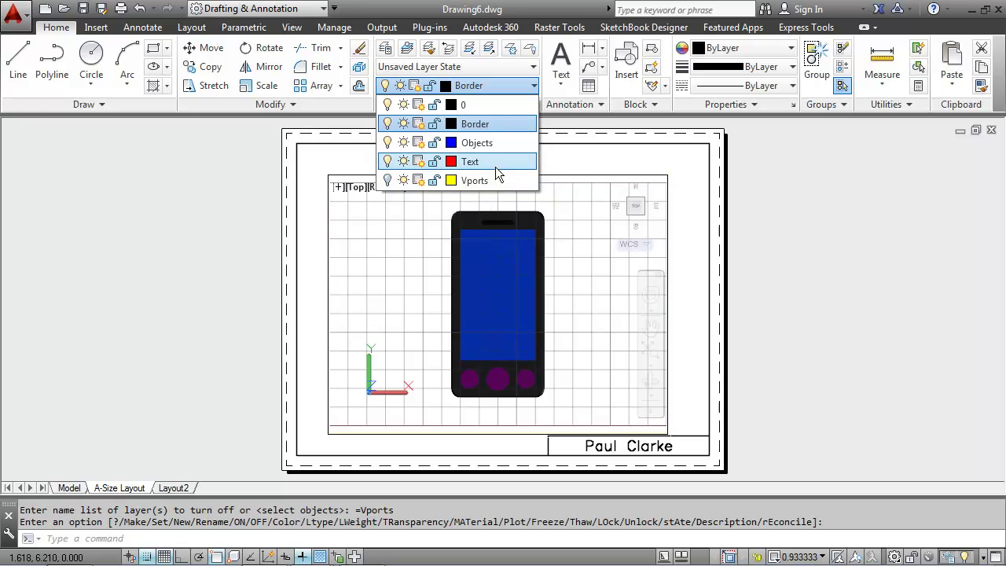
click(588, 157)
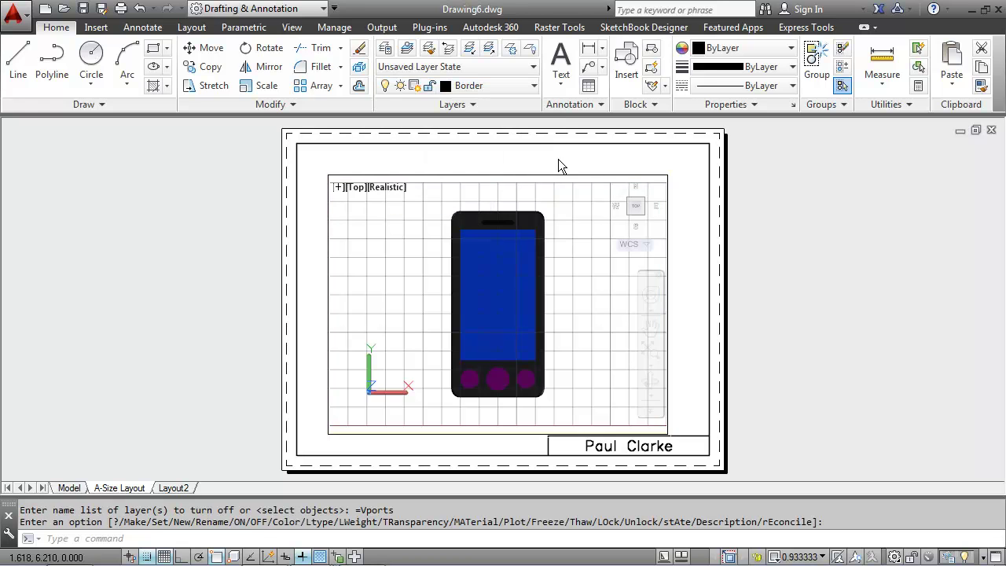
click(122, 8)
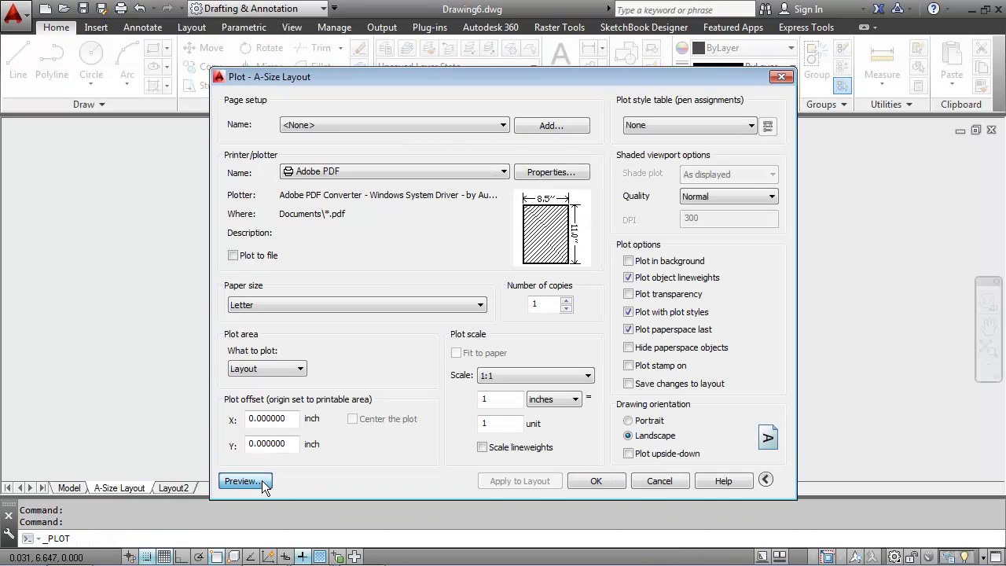
Step: Preview the plot, then plot it to PDF as Drawing6 A-Size Layout (1)
click(265, 482)
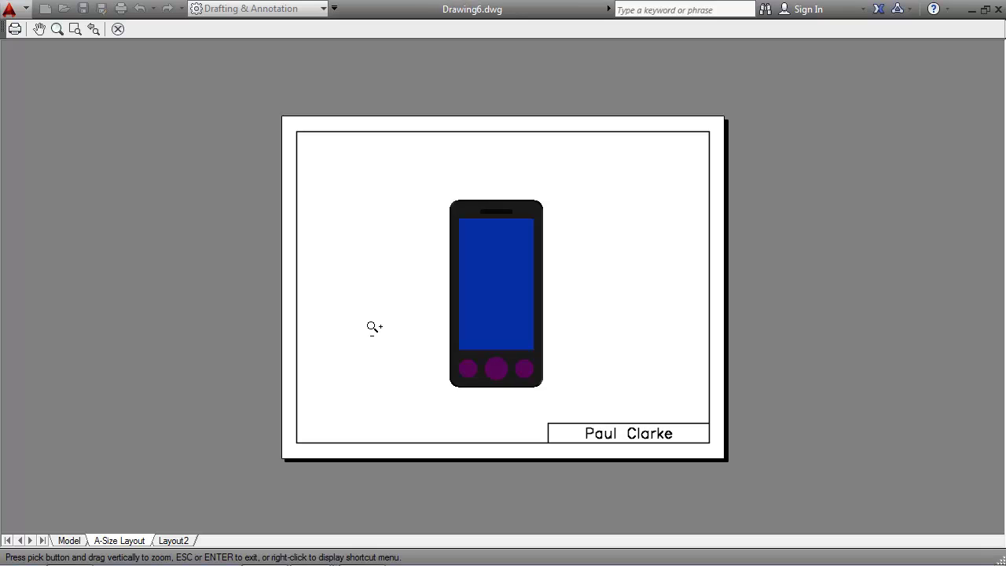
drag(582, 319, 679, 168)
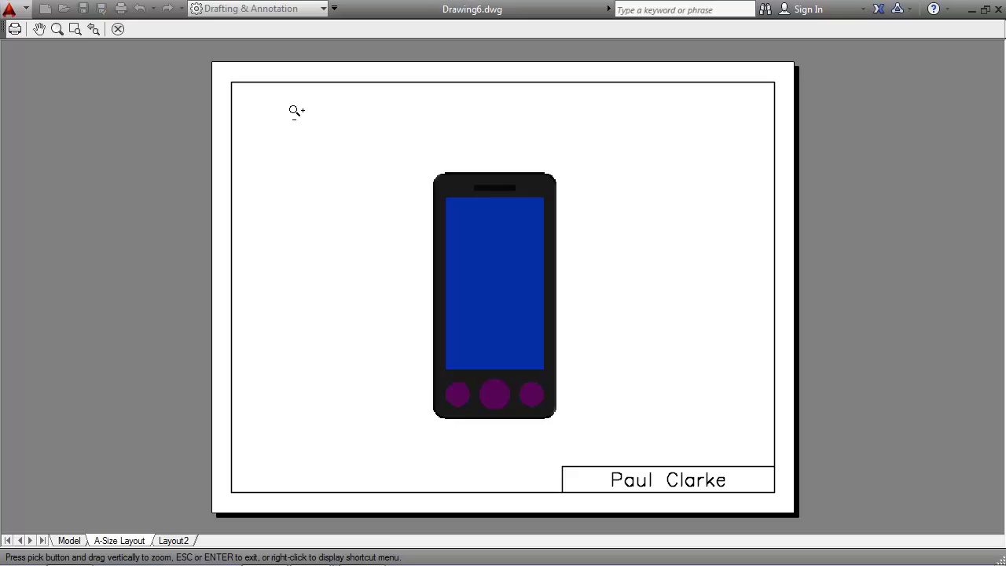
click(13, 28)
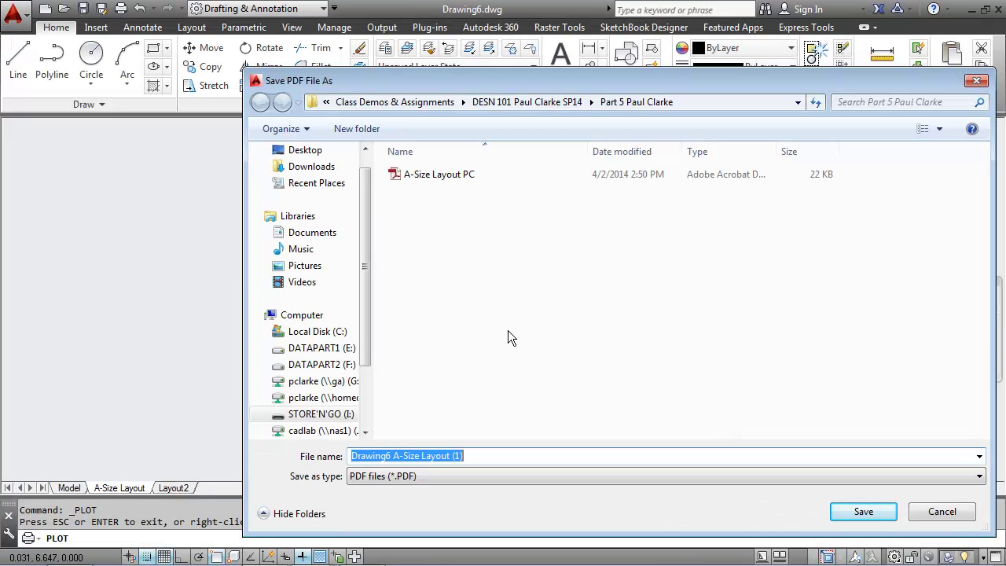
click(861, 511)
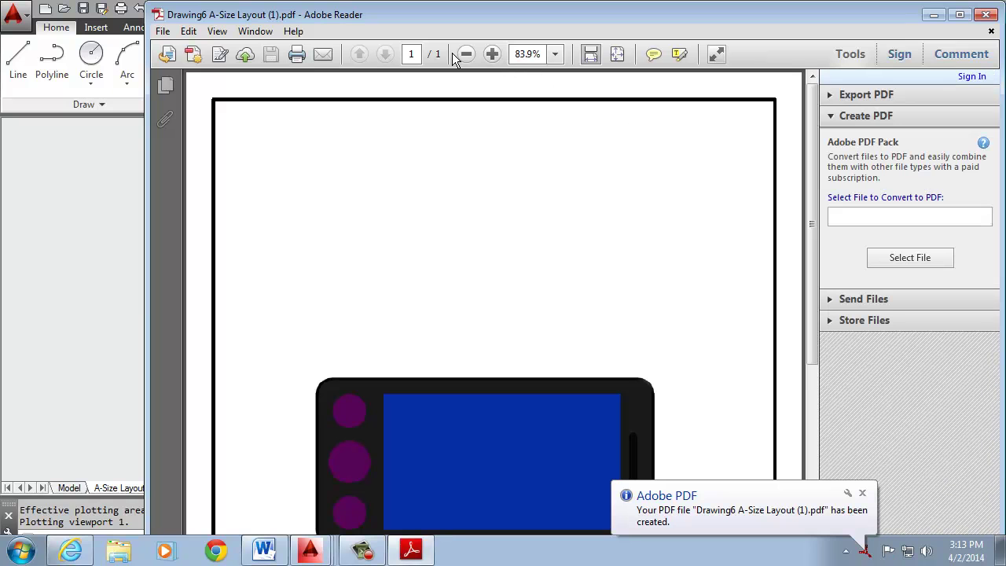
Step: Zoom out of the PDF, rotate the view counterclockwise to landscape, and zoom in to 50%
click(466, 53)
click(466, 53)
click(466, 53)
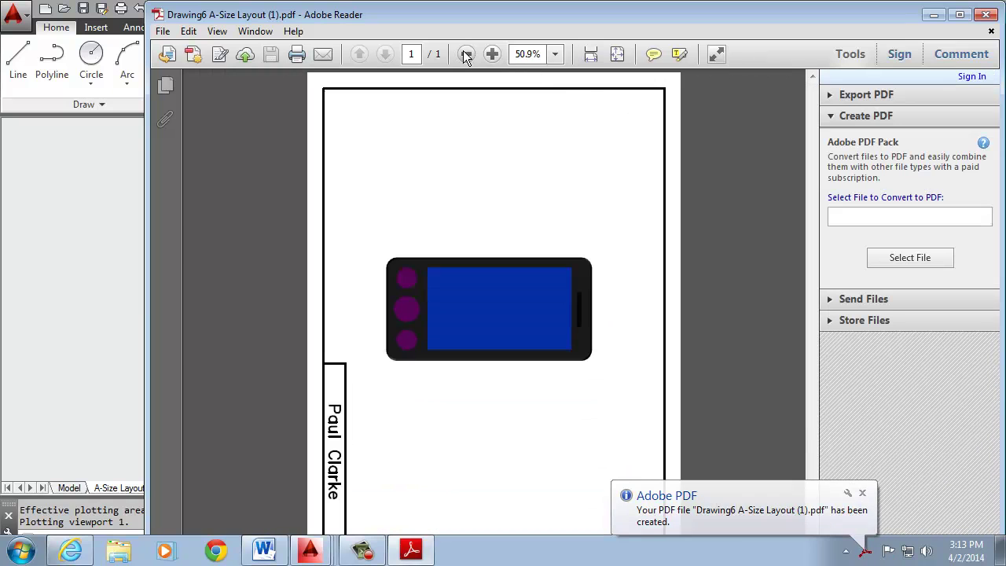
click(467, 54)
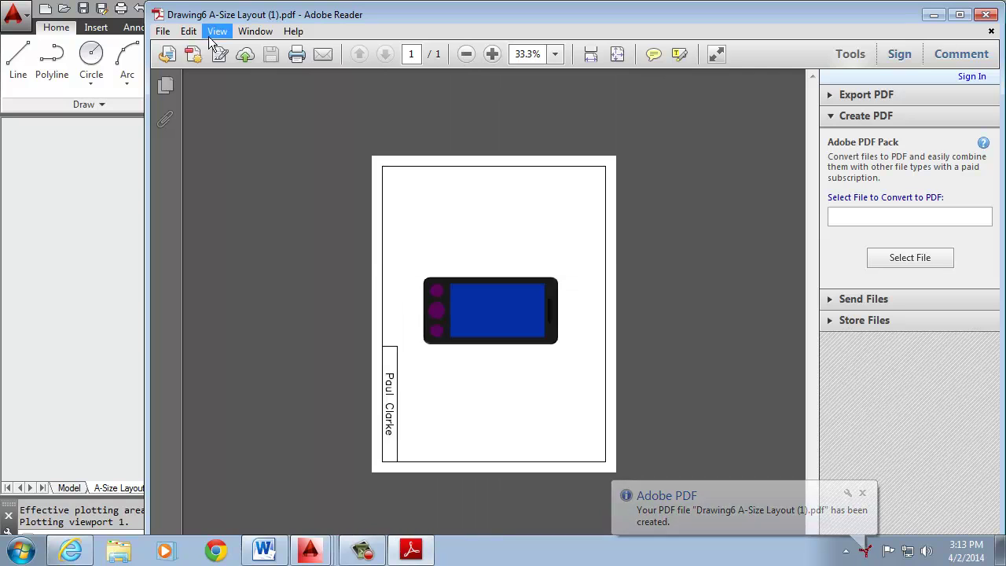
click(207, 31)
mouse_move(346, 55)
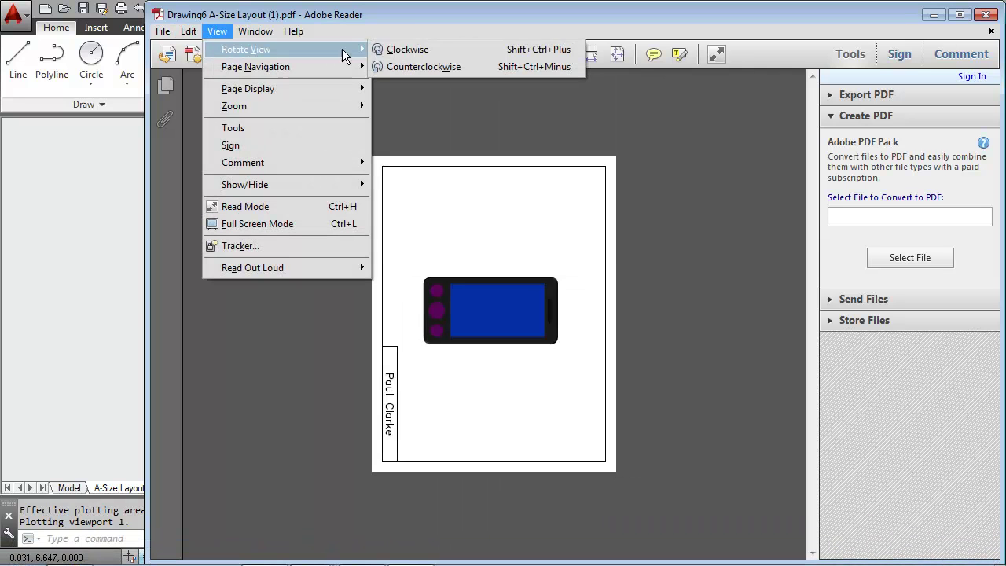
click(410, 66)
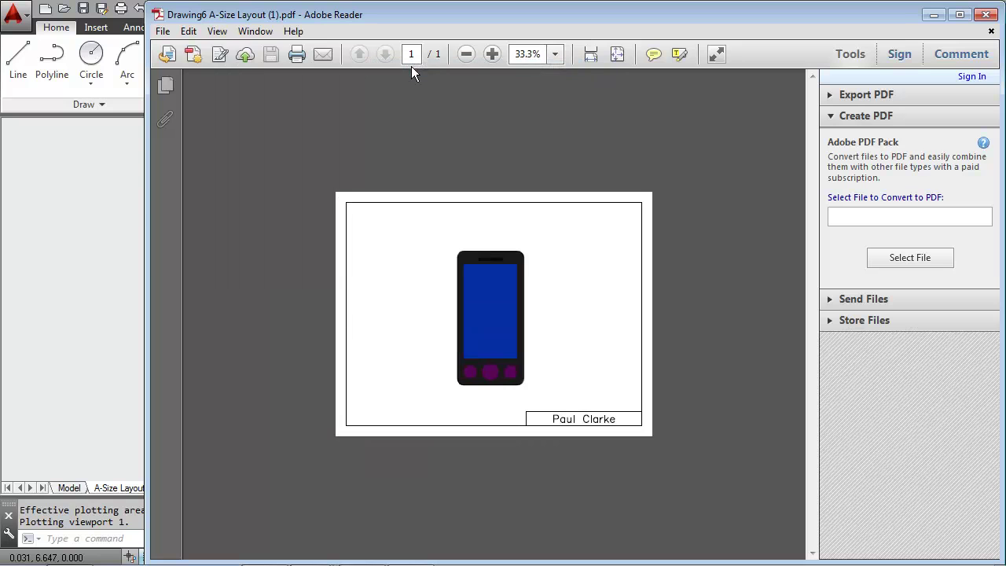
click(493, 54)
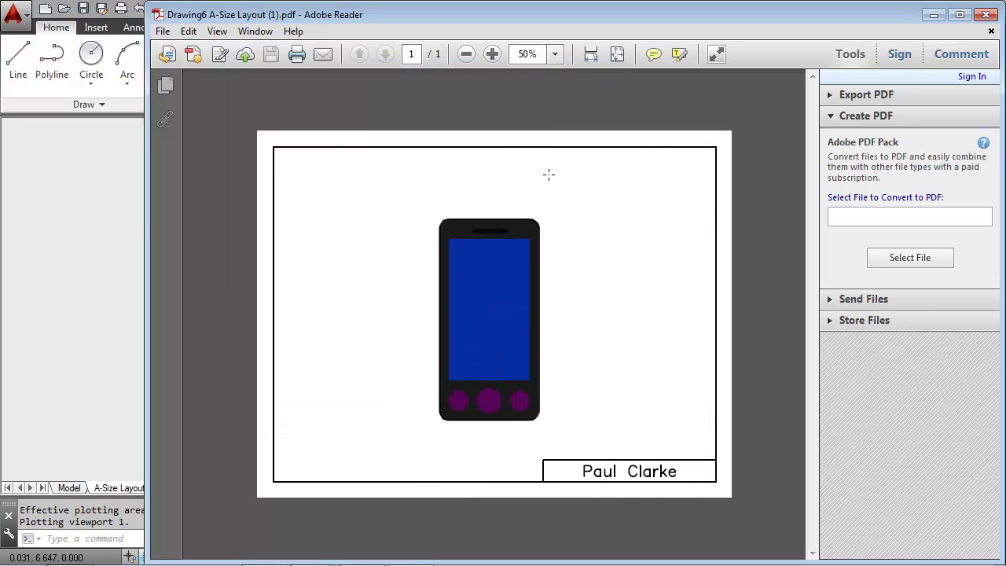